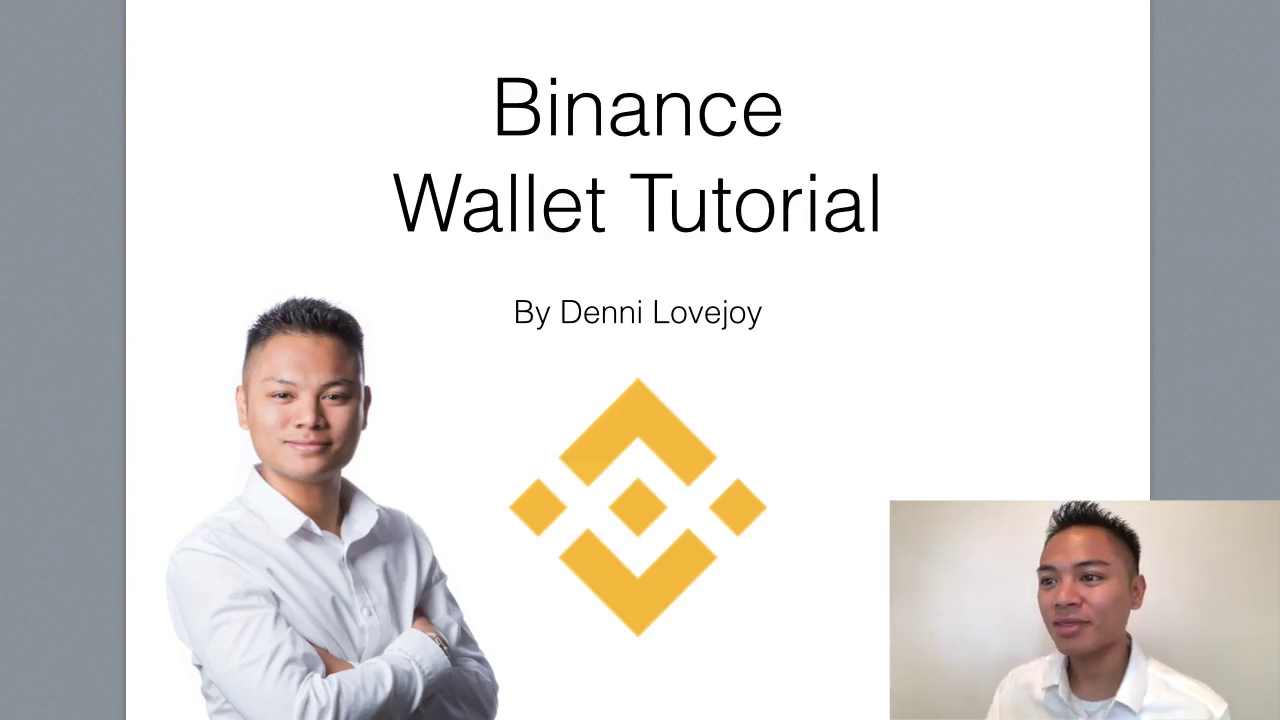
key("Right")
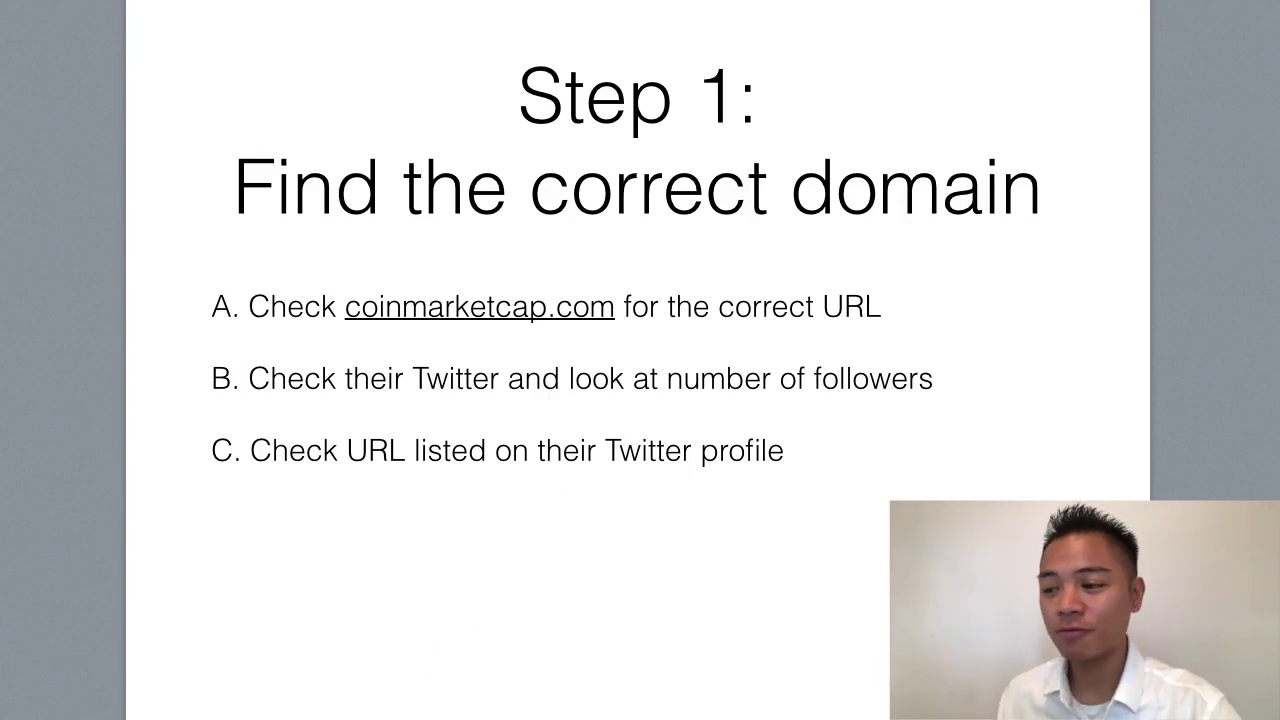
Switch to Chrome and load coinmarketcap.com.
left_click(660, 709)
left_click(408, 43)
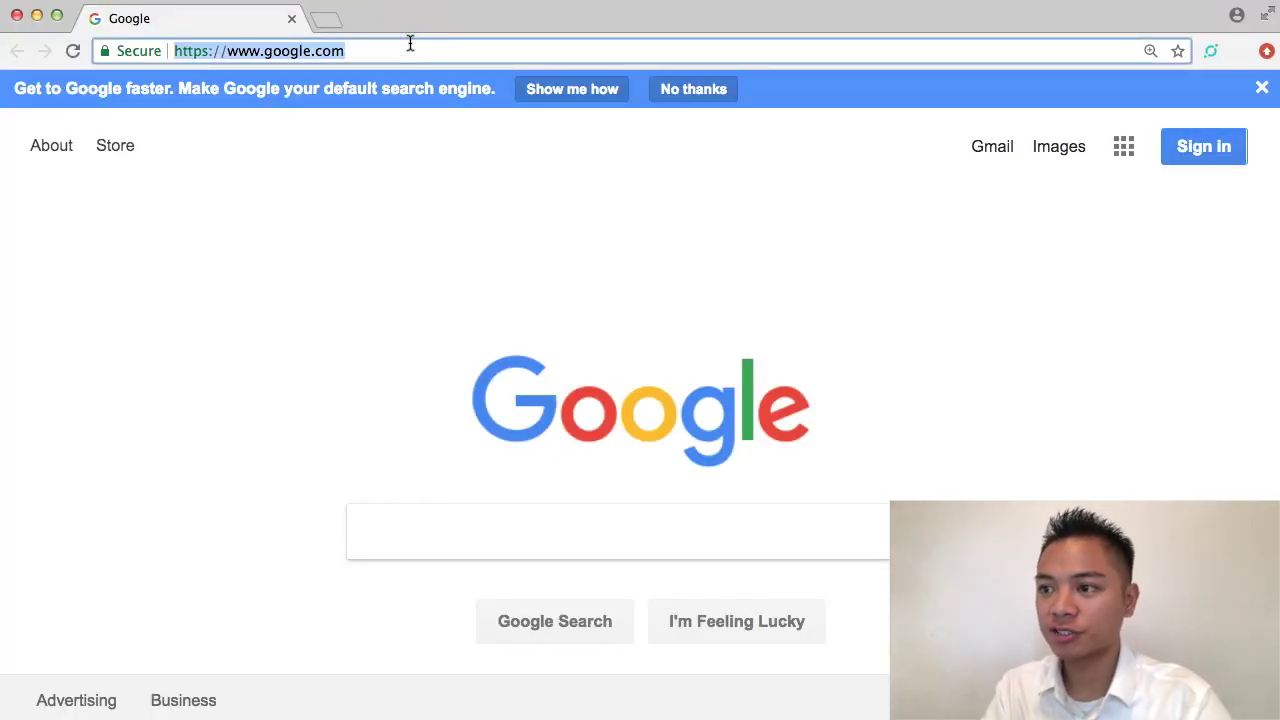
type("coinmarketcap")
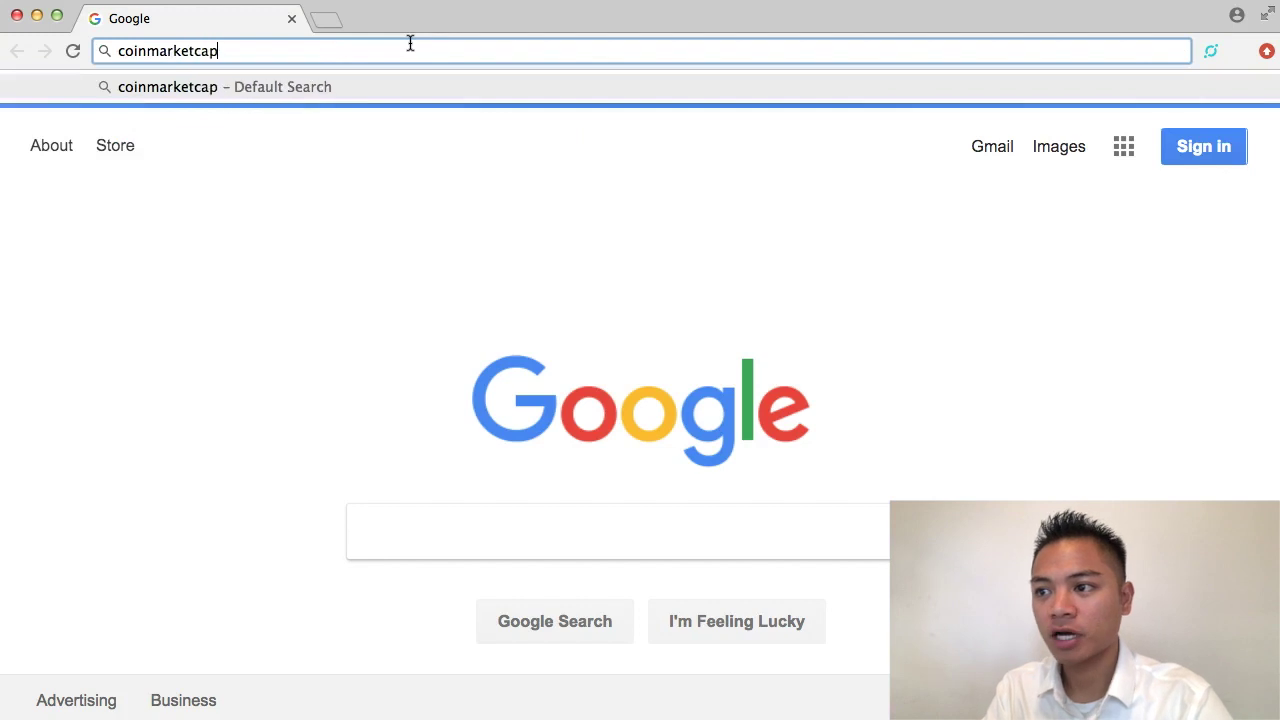
type(".com")
key("Return")
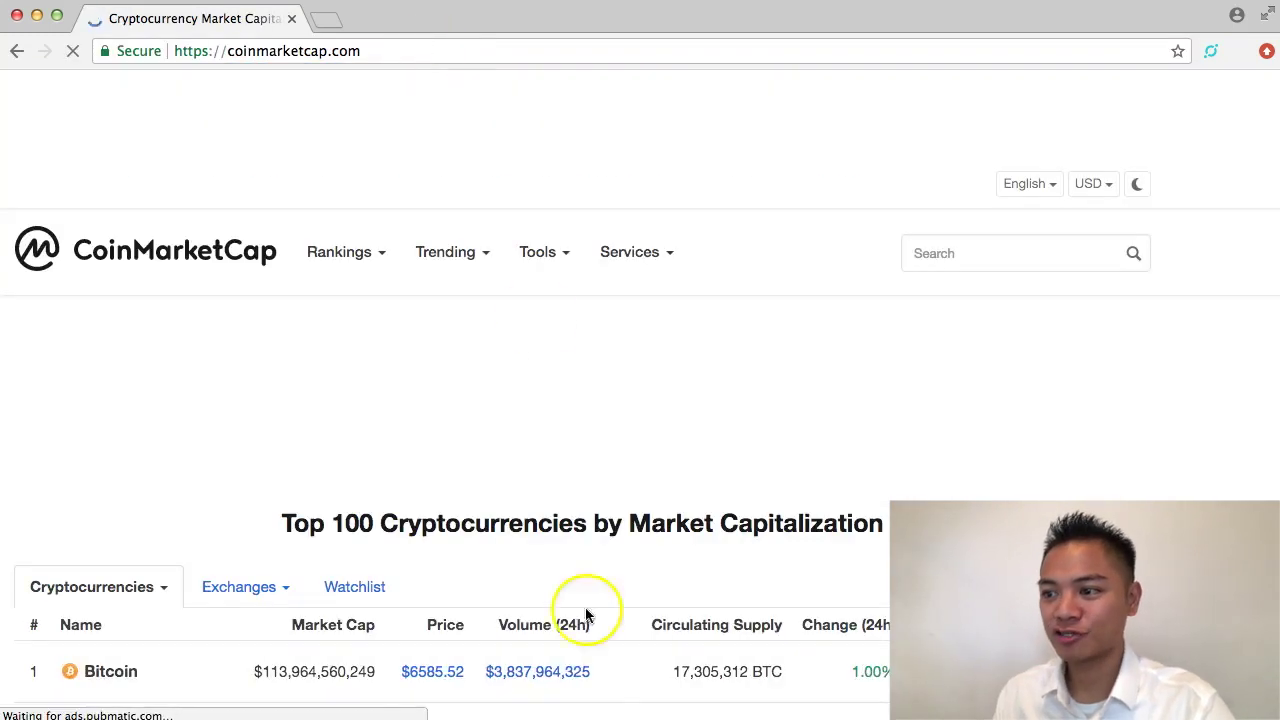
Search CoinMarketCap for "binance" and open the Binance Coin (BNB) currency page.
scroll(603, 569, "down", 2)
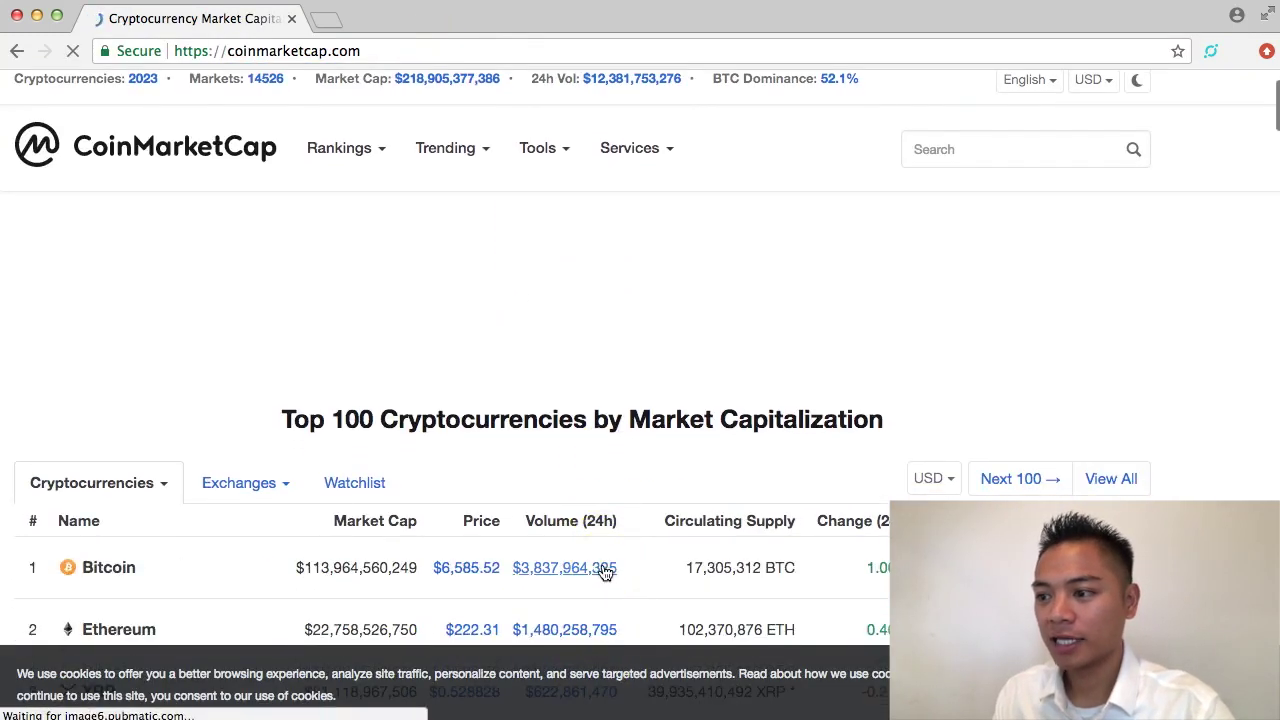
left_click(1002, 147)
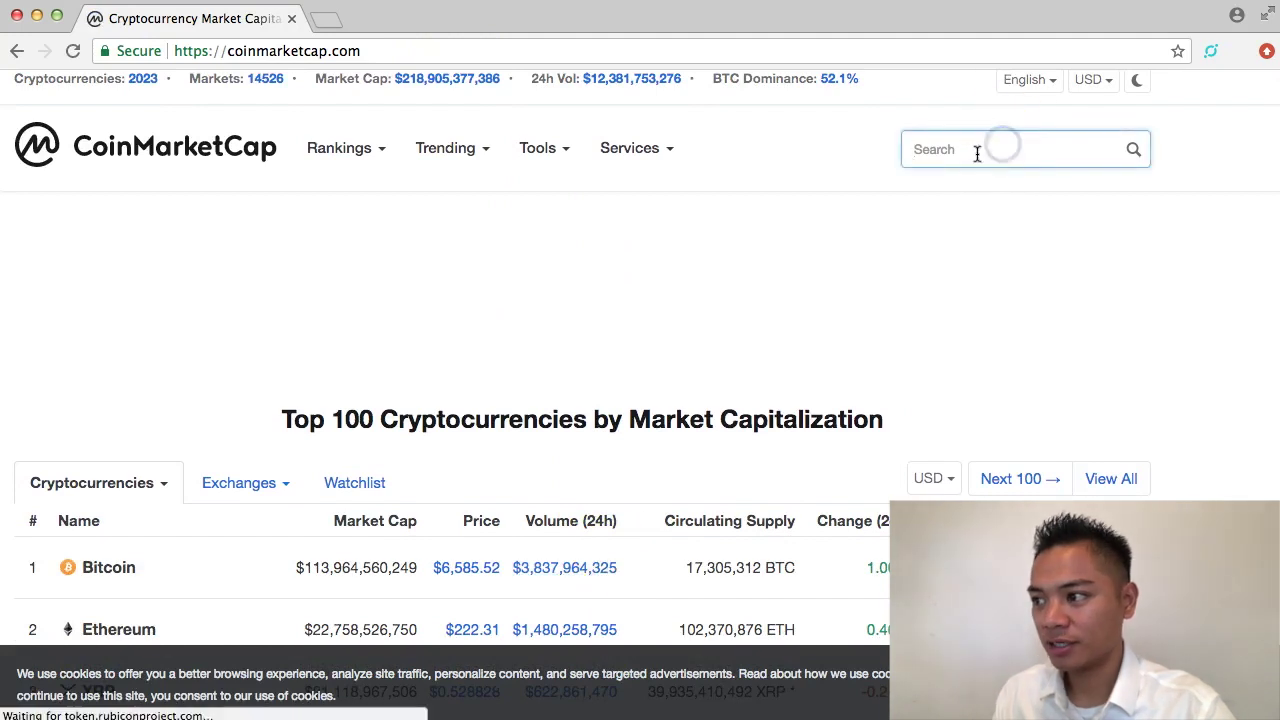
left_click(975, 152)
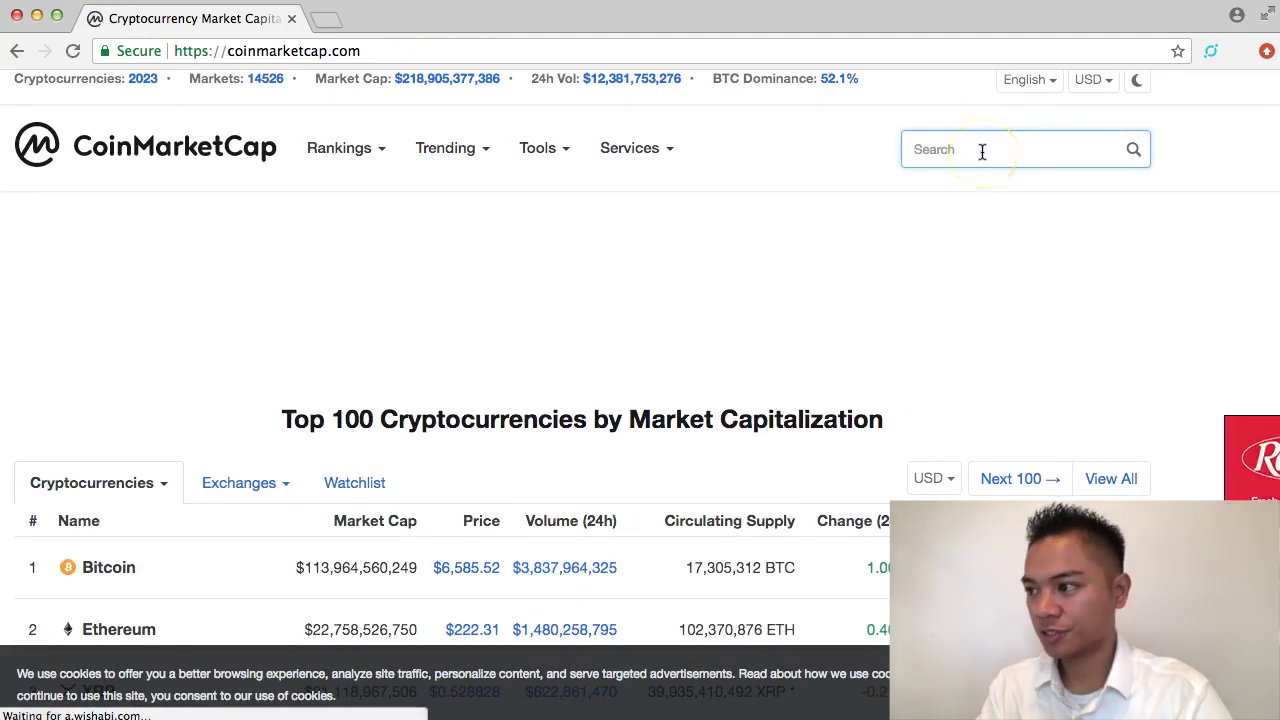
type("binance")
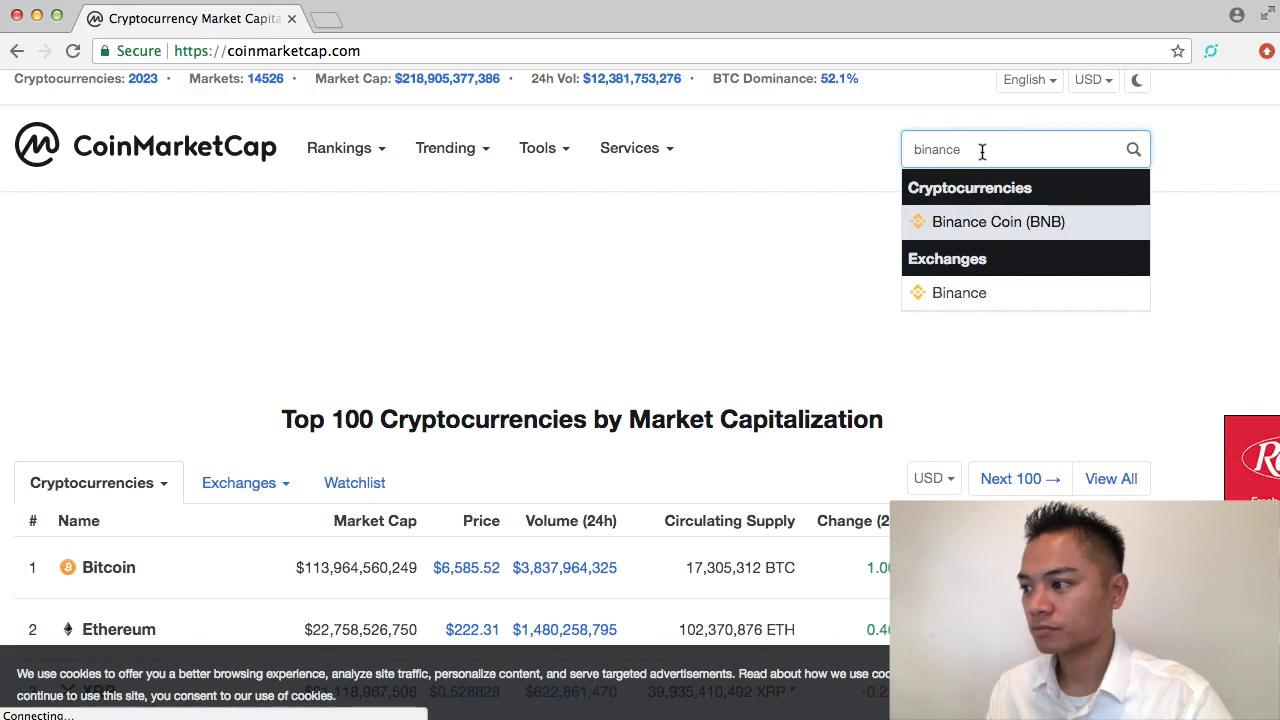
left_click(1065, 222)
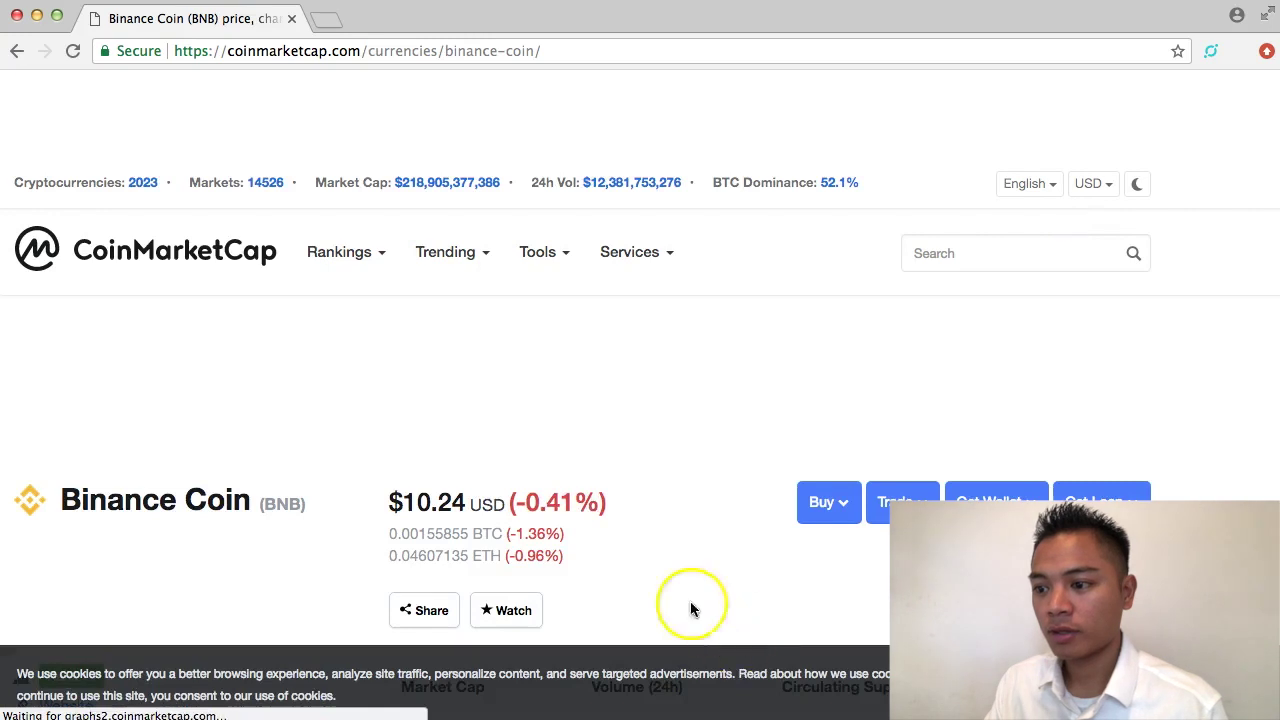
Open the official website linked in the Binance Coin details on CoinMarketCap.
scroll(581, 456, "down", 5)
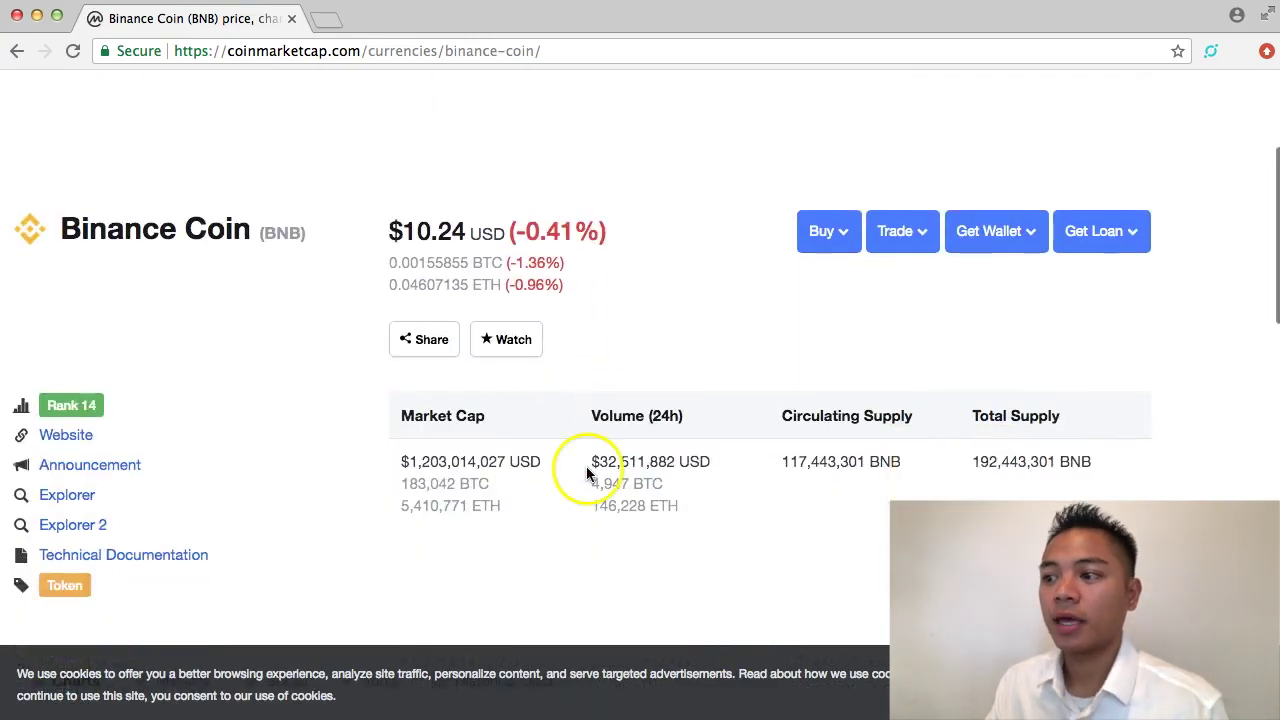
scroll(585, 466, "down", 1)
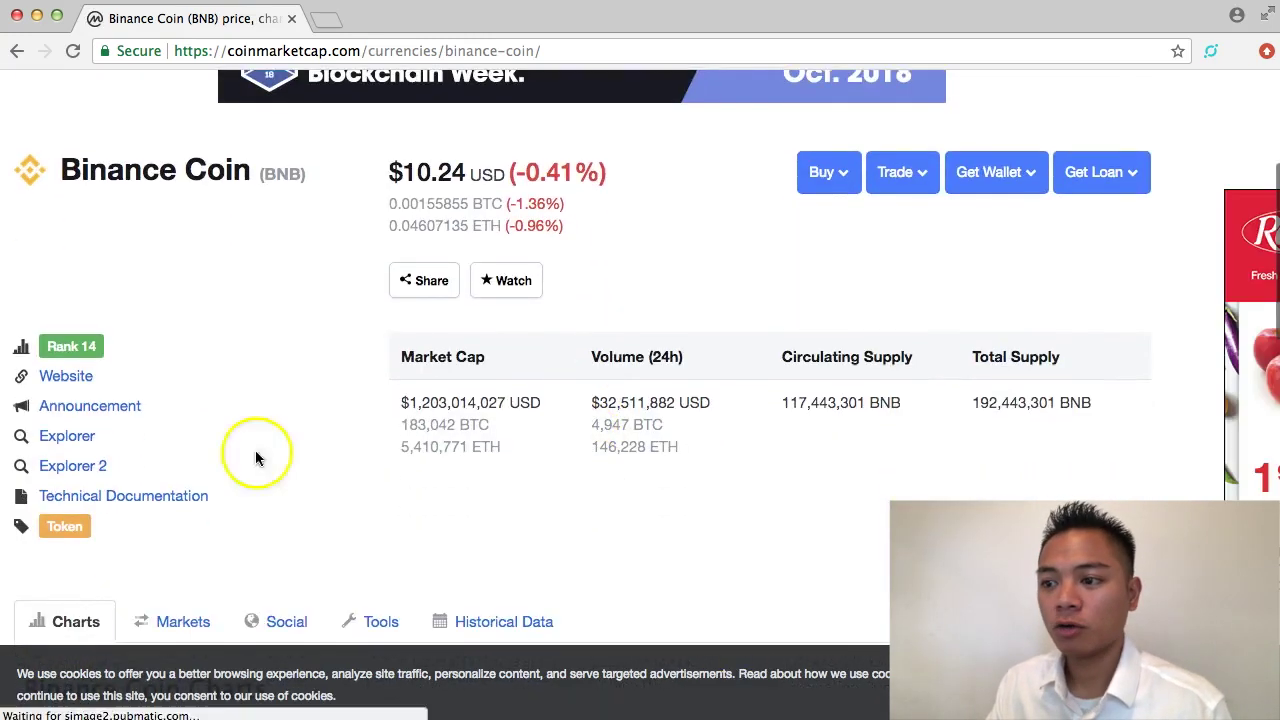
left_click(76, 382)
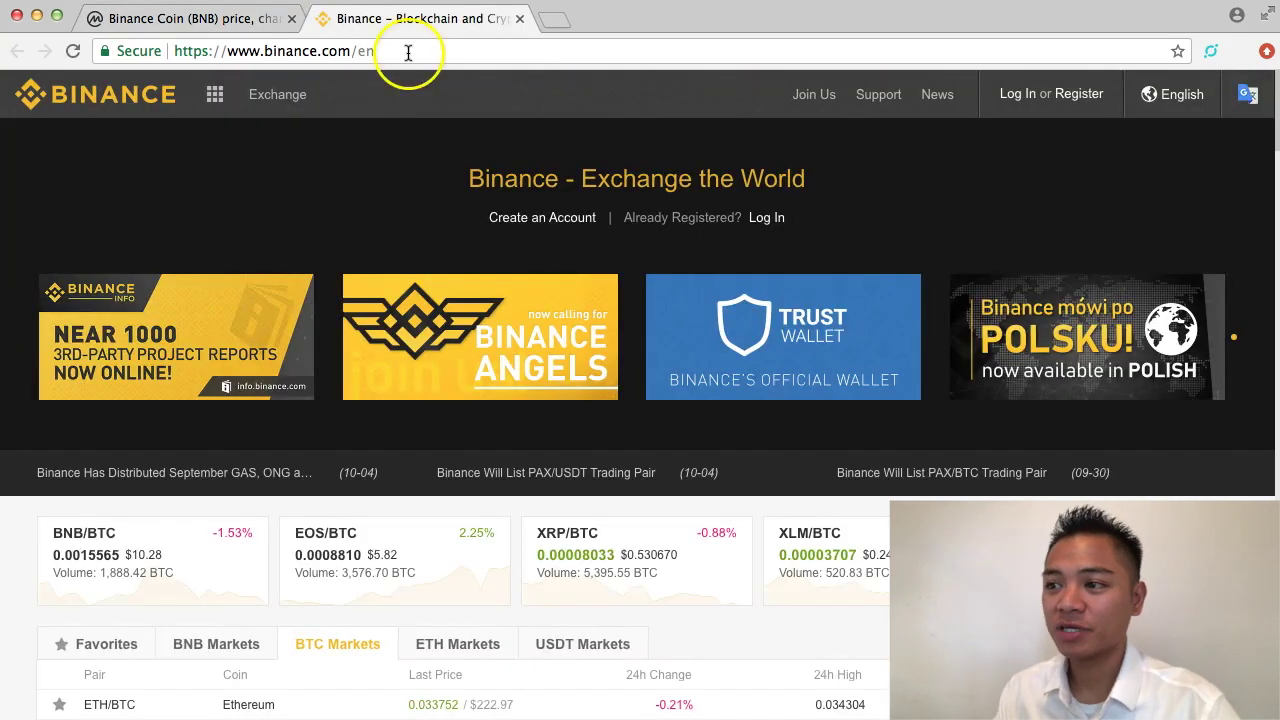
Examine the Binance site's web address, checking its domain spelling, the https prefix and the security indicator.
left_click(409, 51)
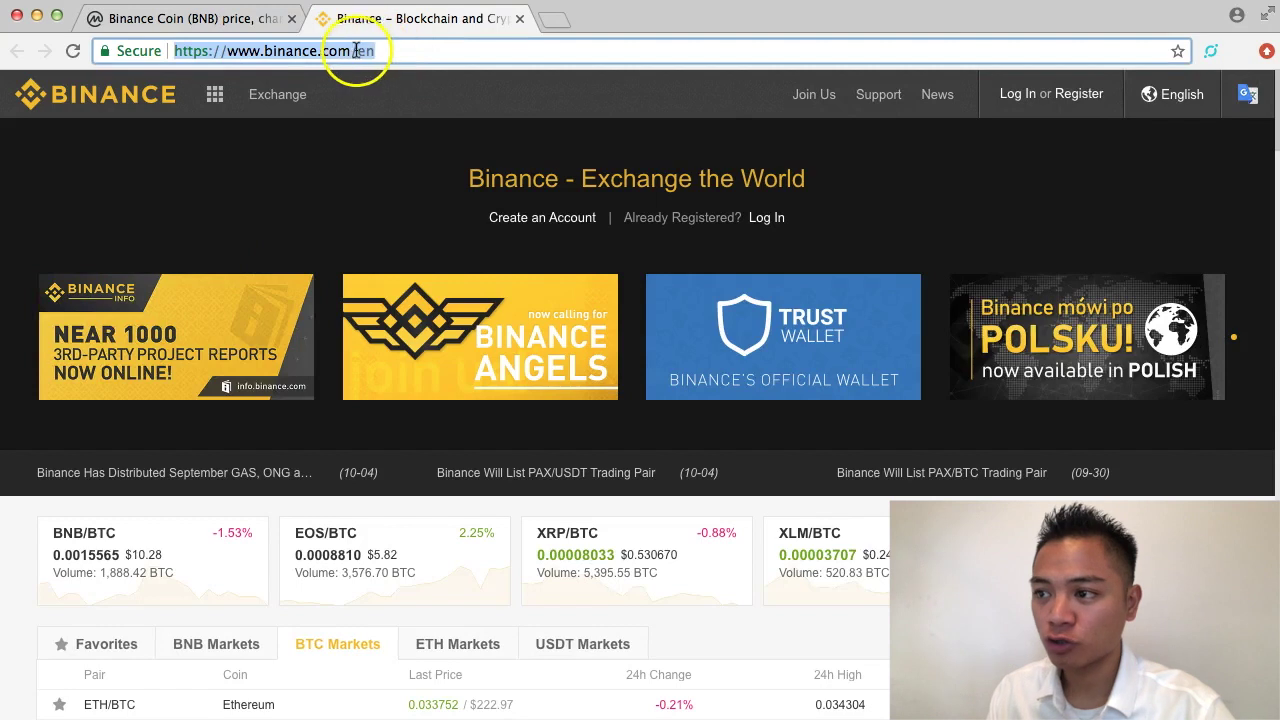
left_click(374, 49)
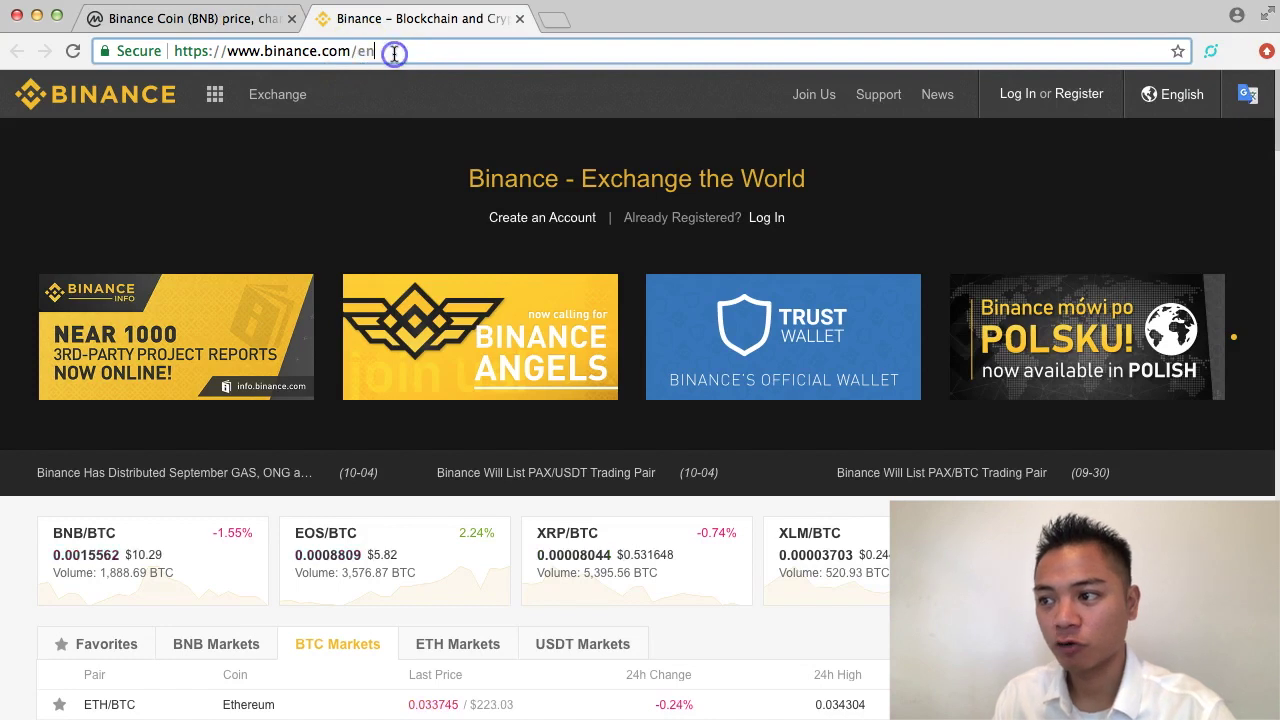
double_click(192, 51)
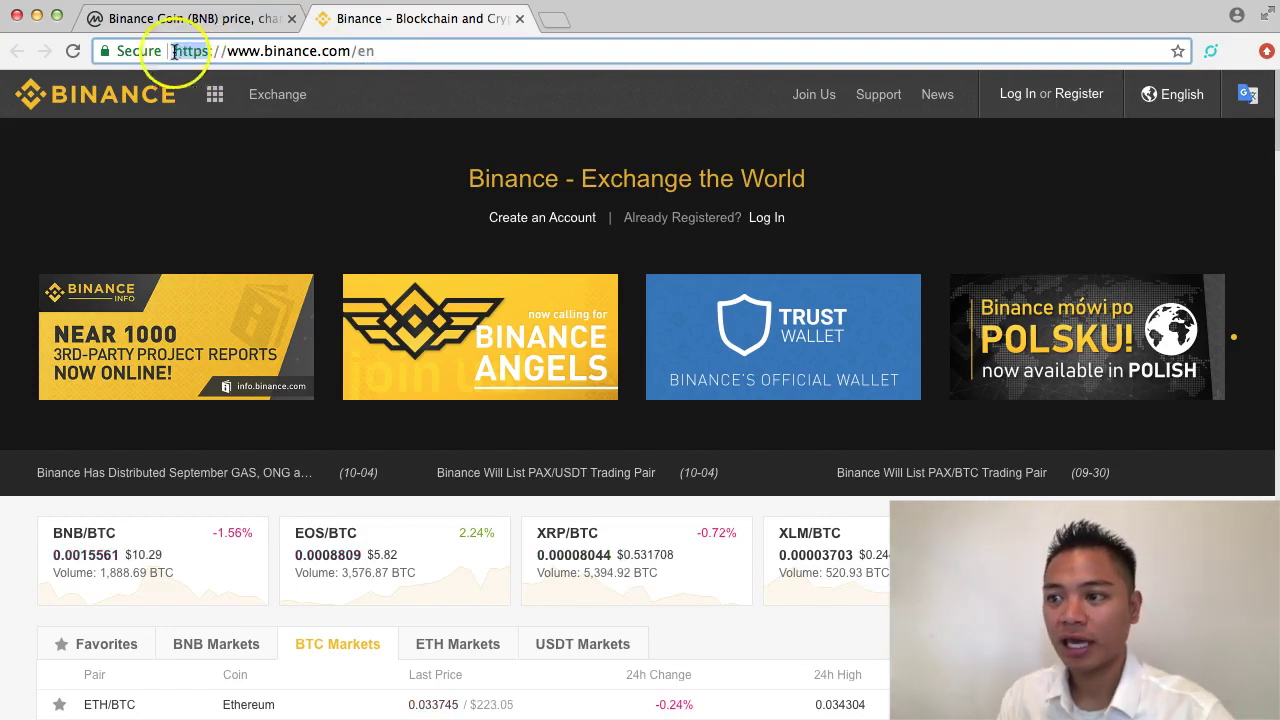
left_click(107, 55)
left_click(478, 50)
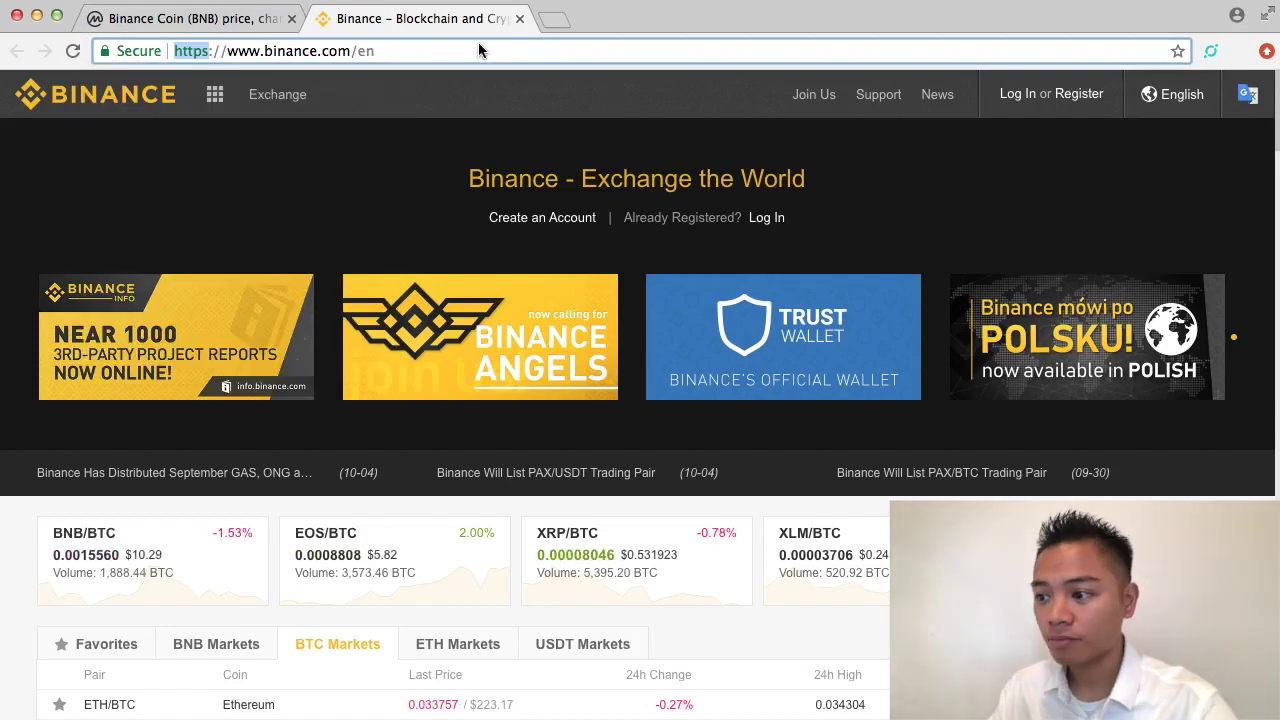
left_click(467, 46)
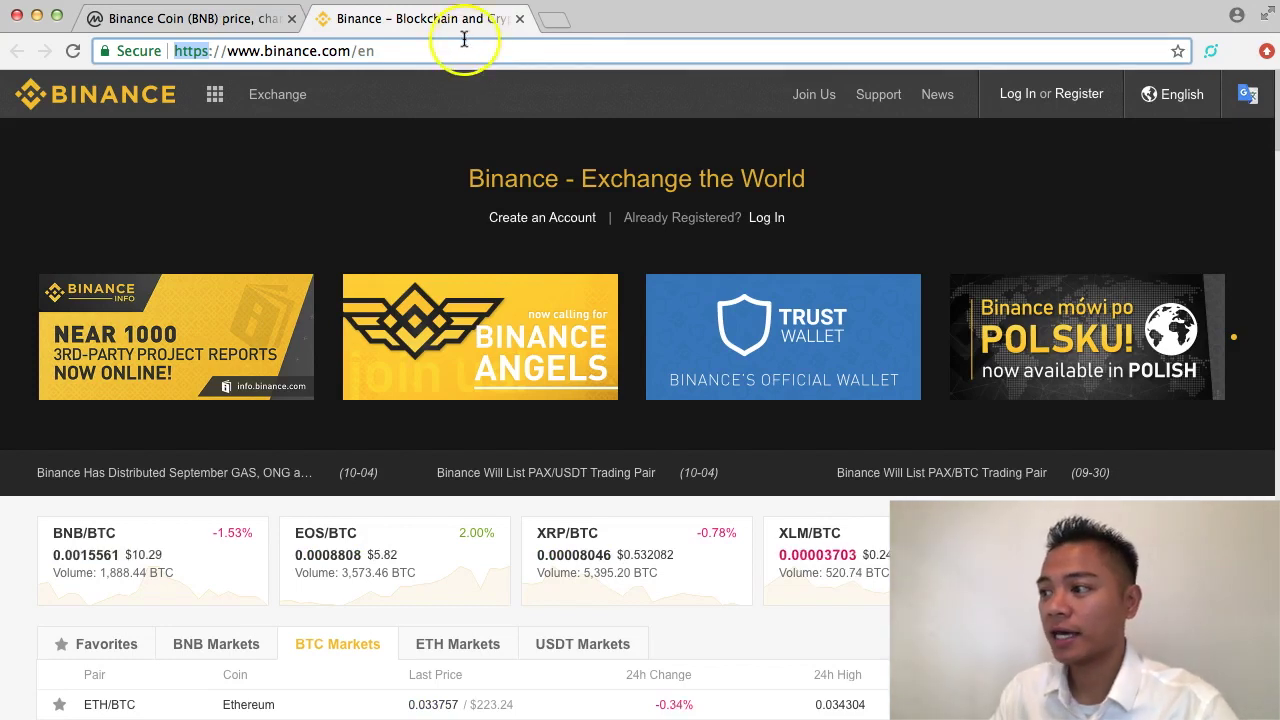
left_click(479, 48)
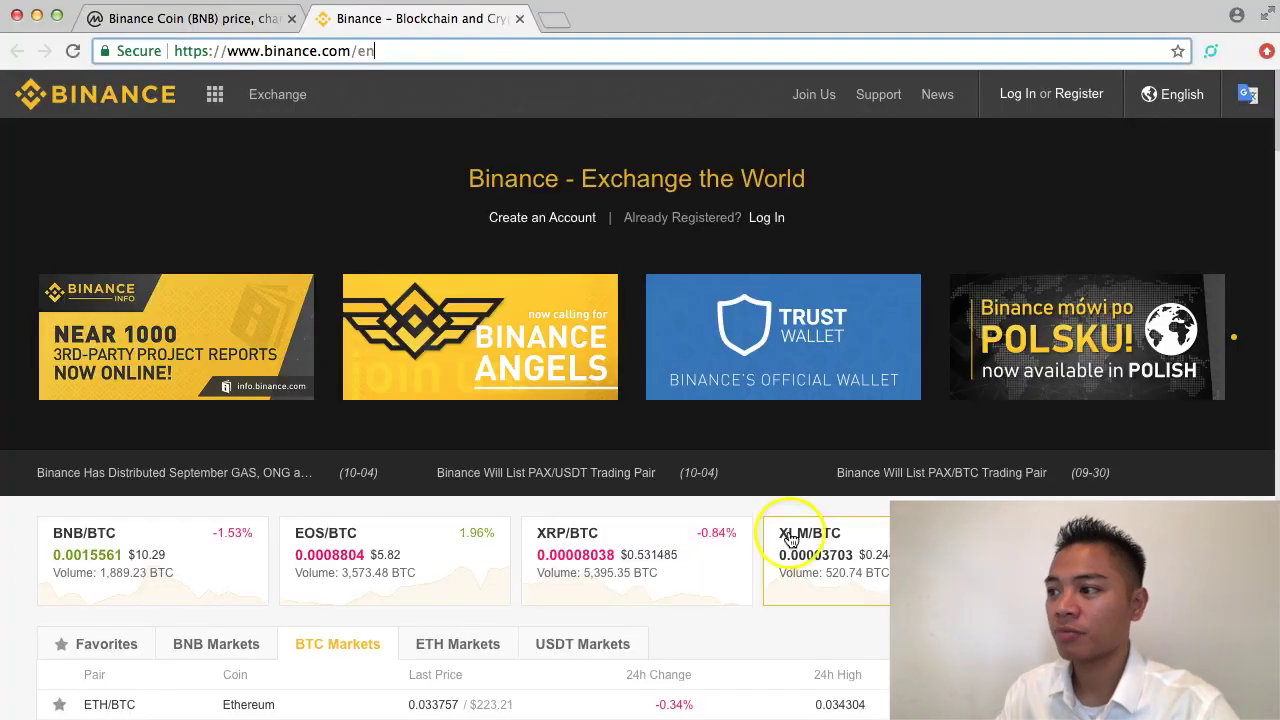
Open the Binance registration form and fill in the account's e-mail address.
left_click(1080, 97)
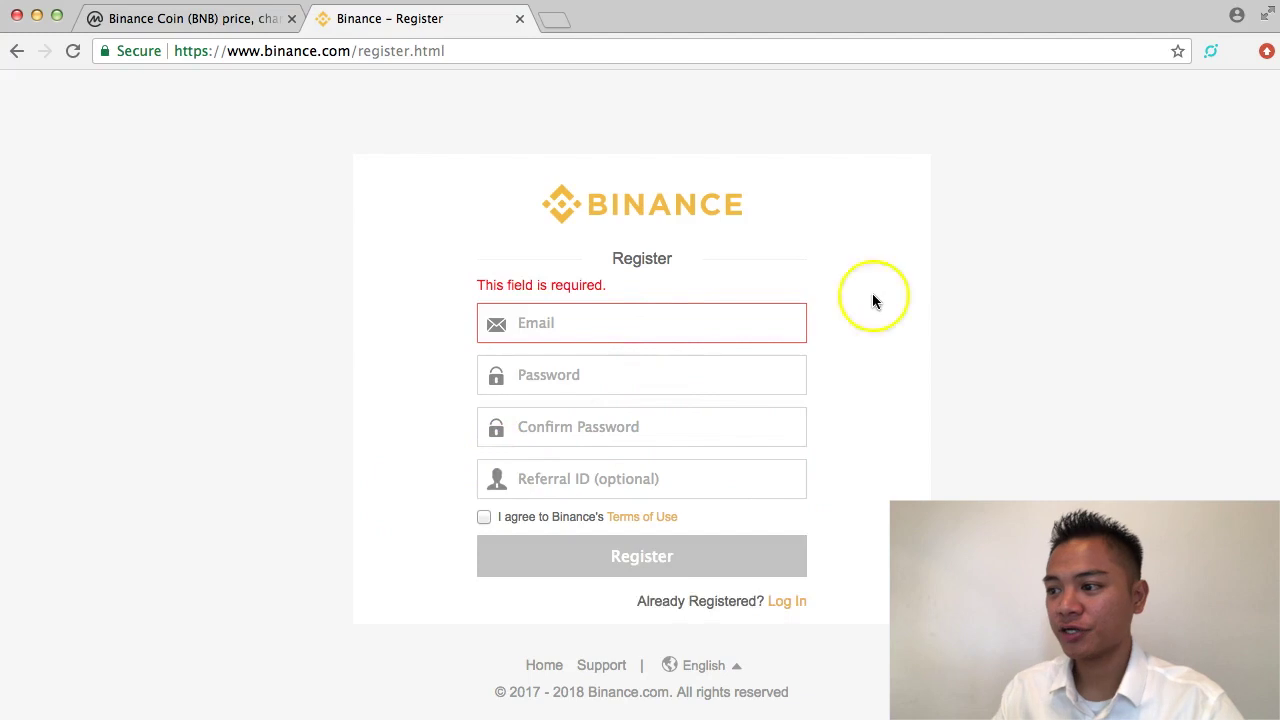
left_click(689, 323)
key("super+v")
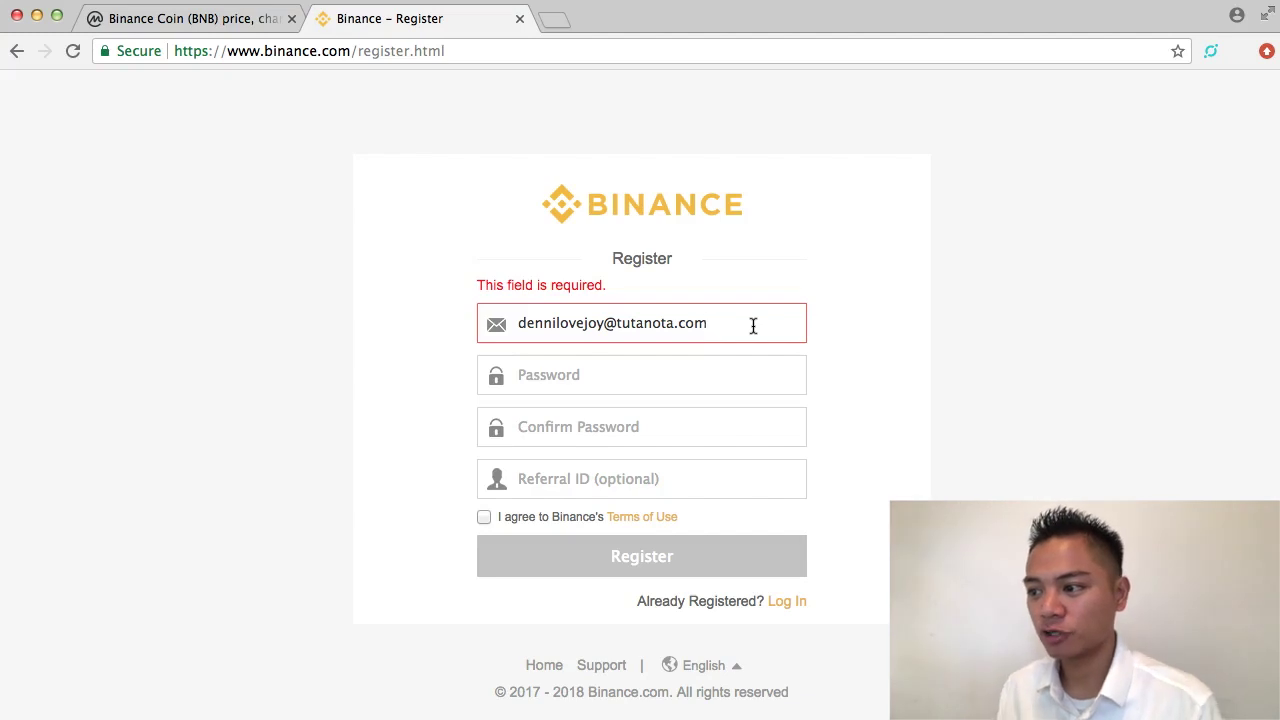
left_click(872, 325)
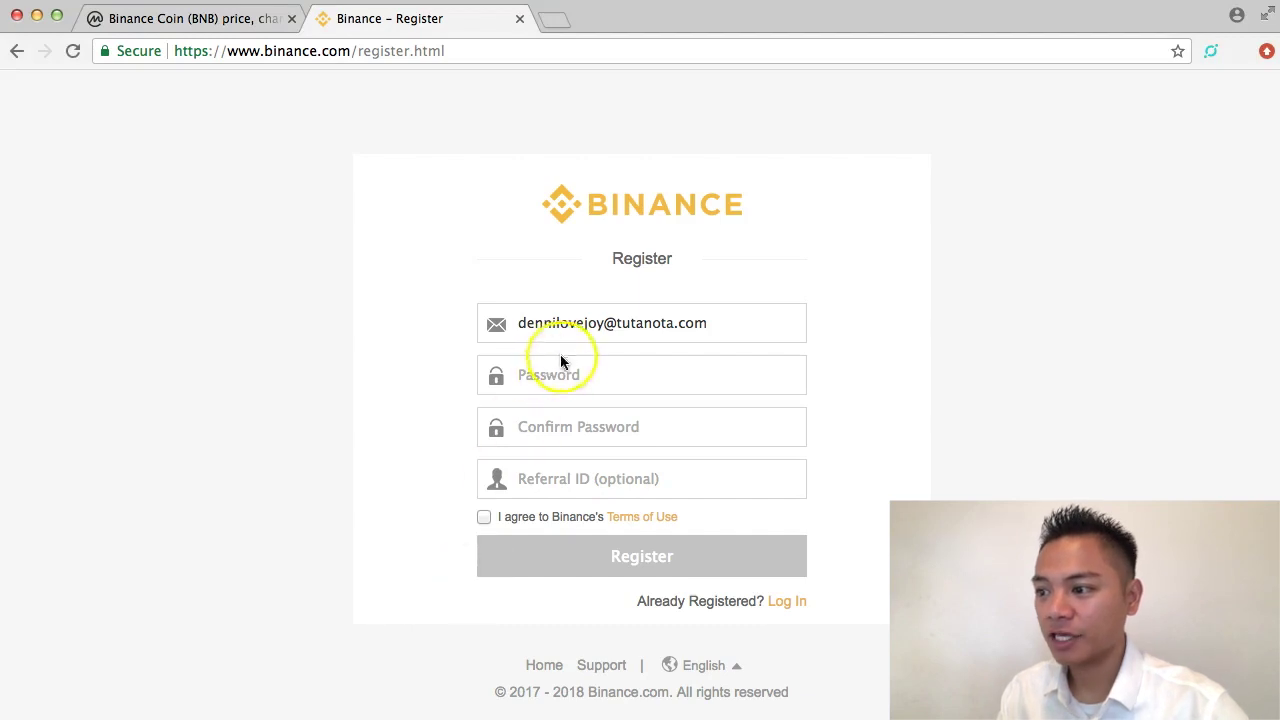
left_click(563, 372)
left_click(620, 428)
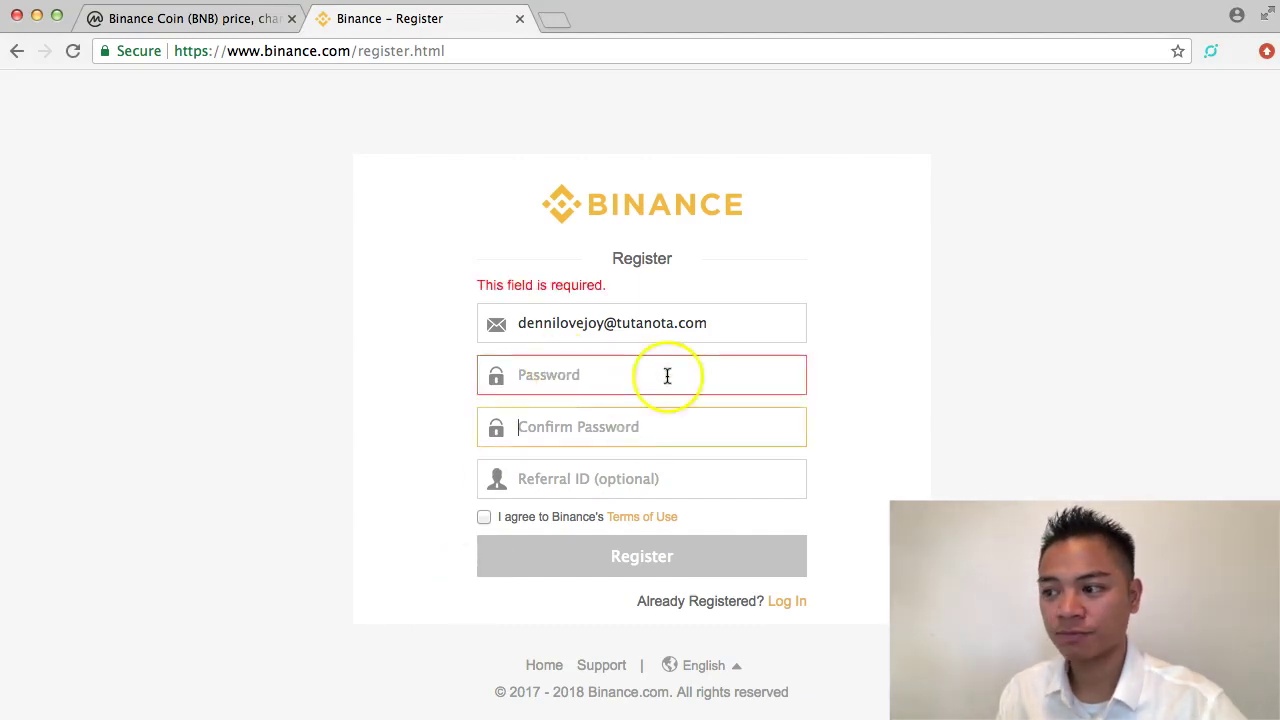
left_click(666, 374)
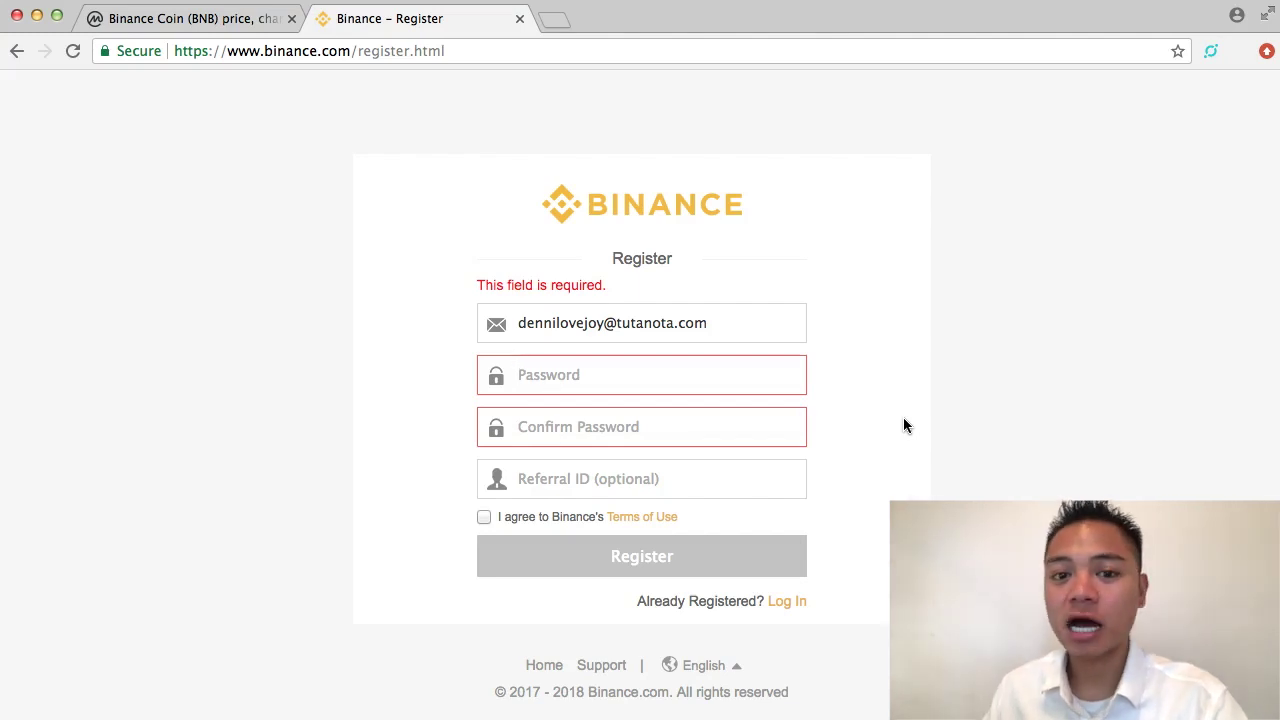
left_click(793, 397)
left_click(720, 380)
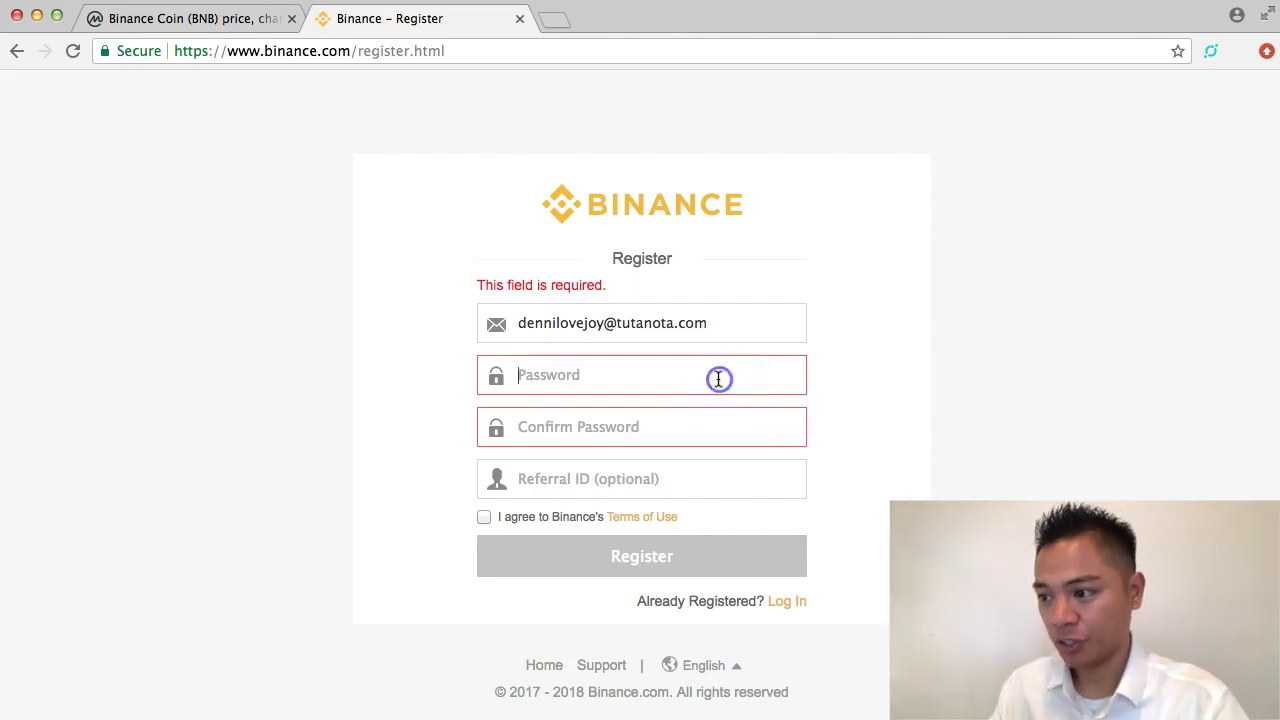
left_click(713, 425)
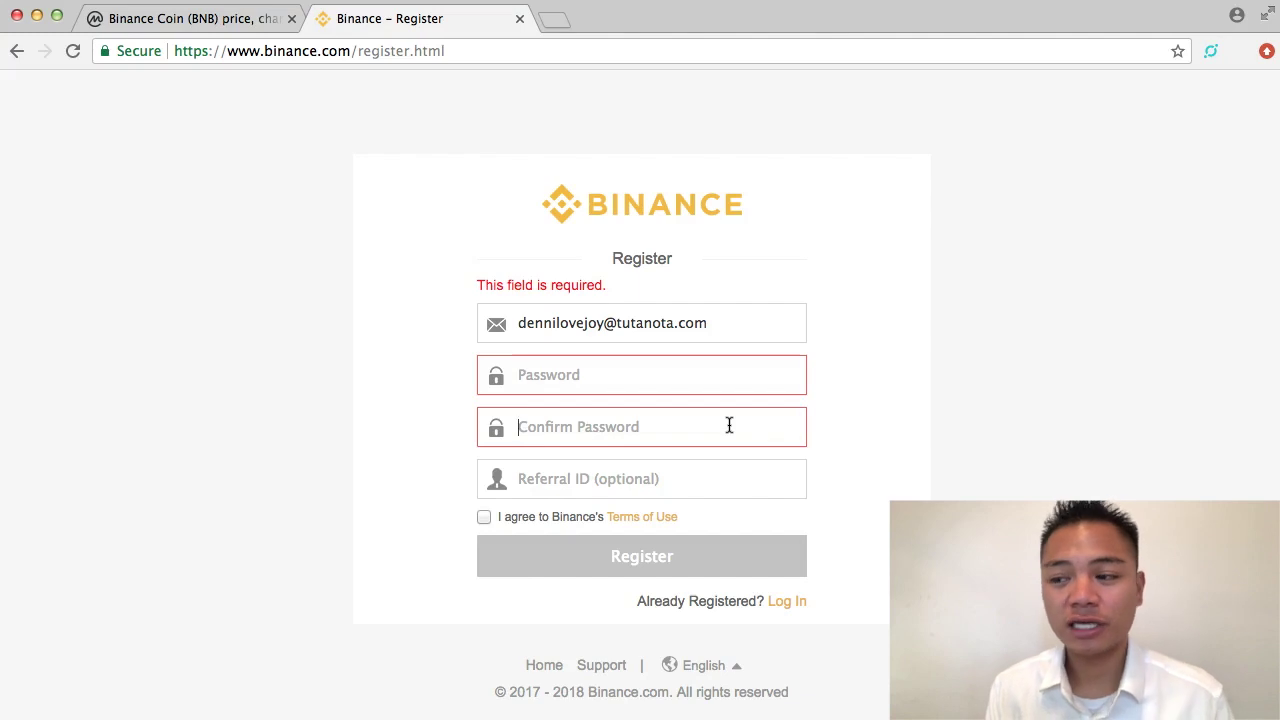
left_click(737, 377)
left_click(729, 323)
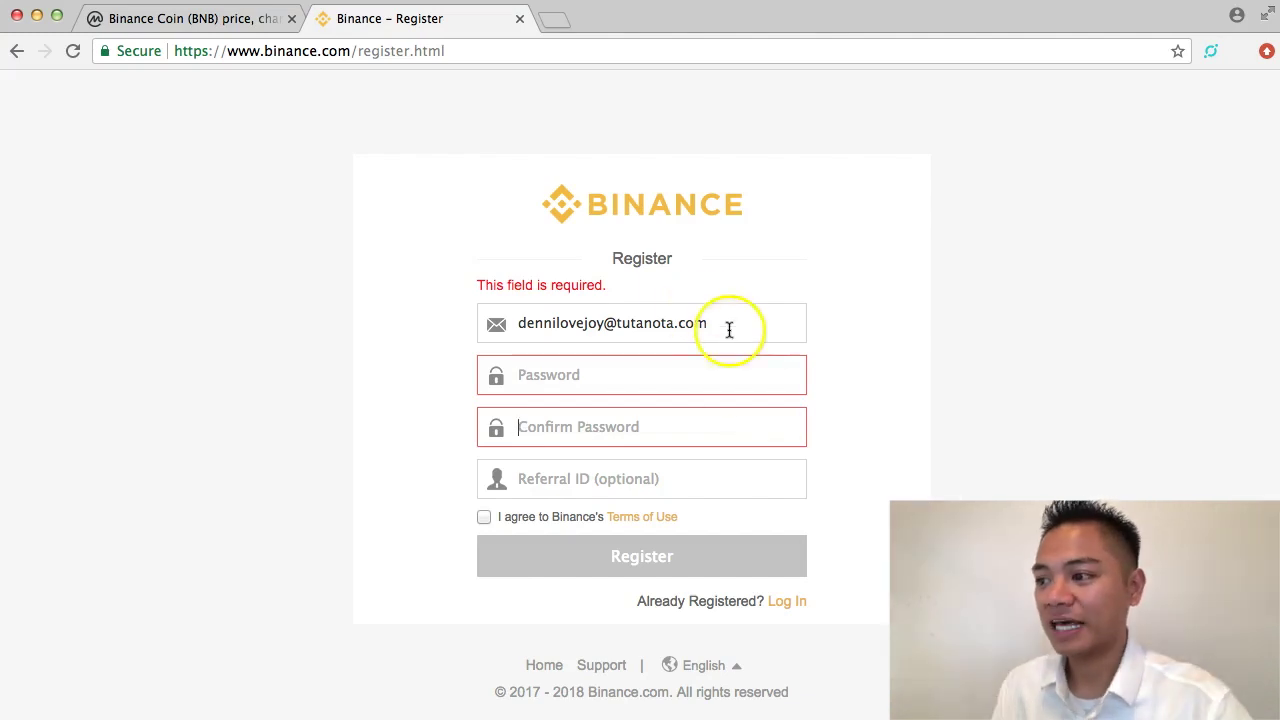
key("Tab")
left_click(717, 374)
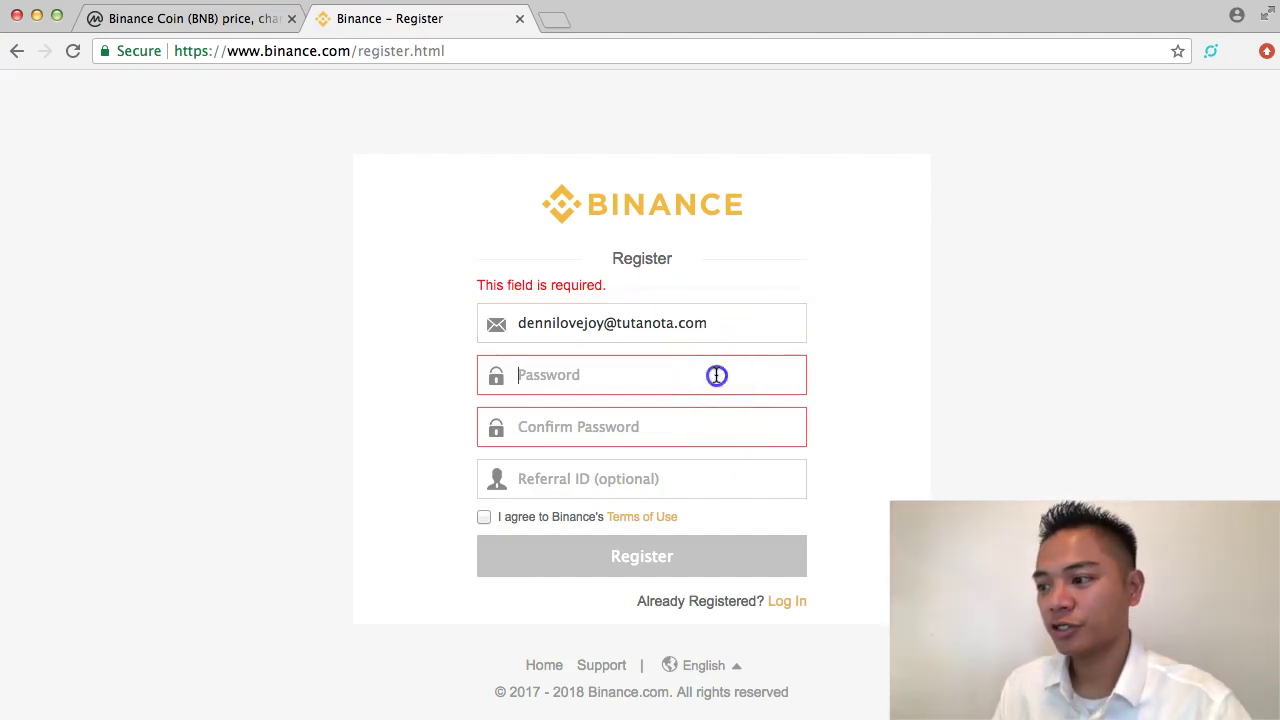
left_click(695, 432)
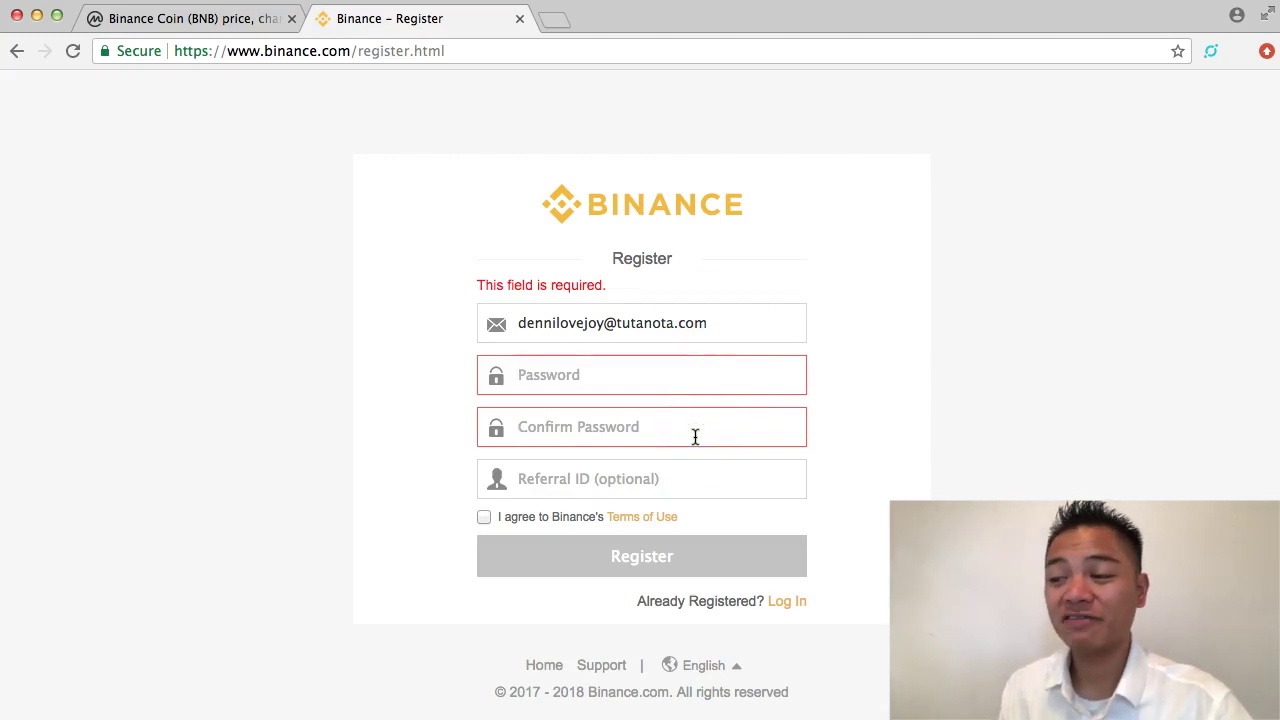
left_click(700, 421)
left_click(671, 372)
left_click(697, 456)
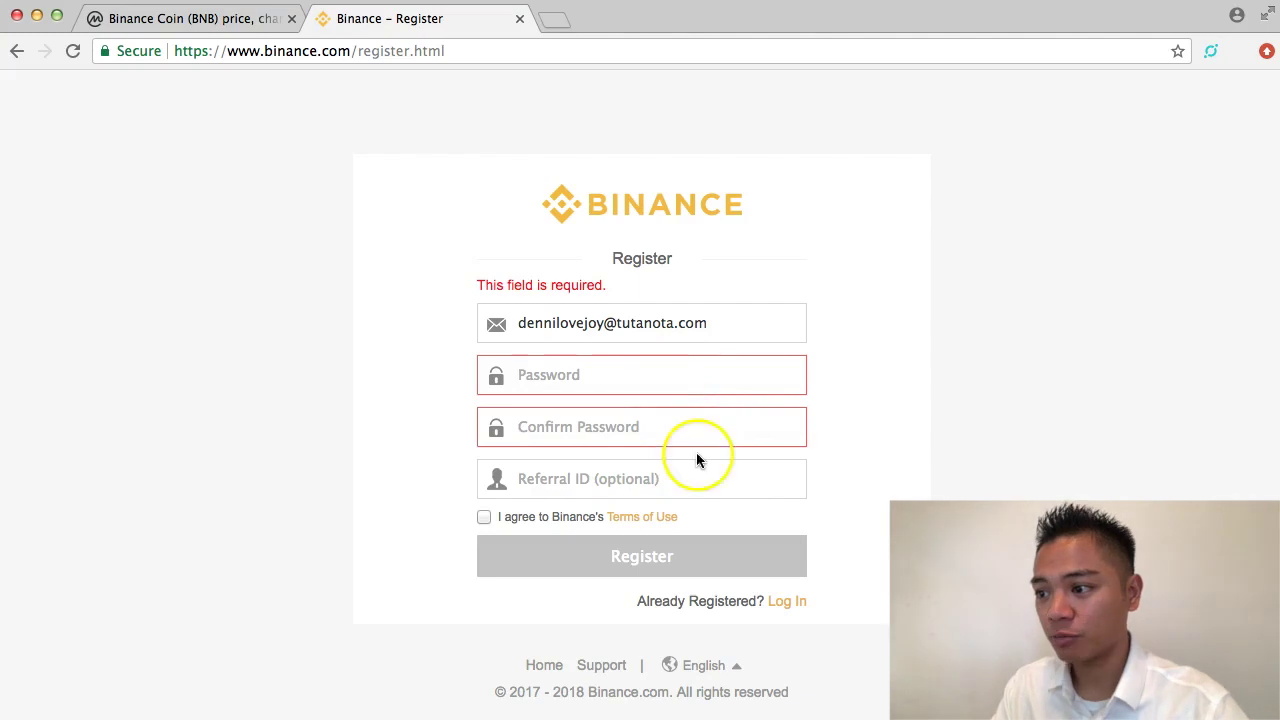
left_click(694, 429)
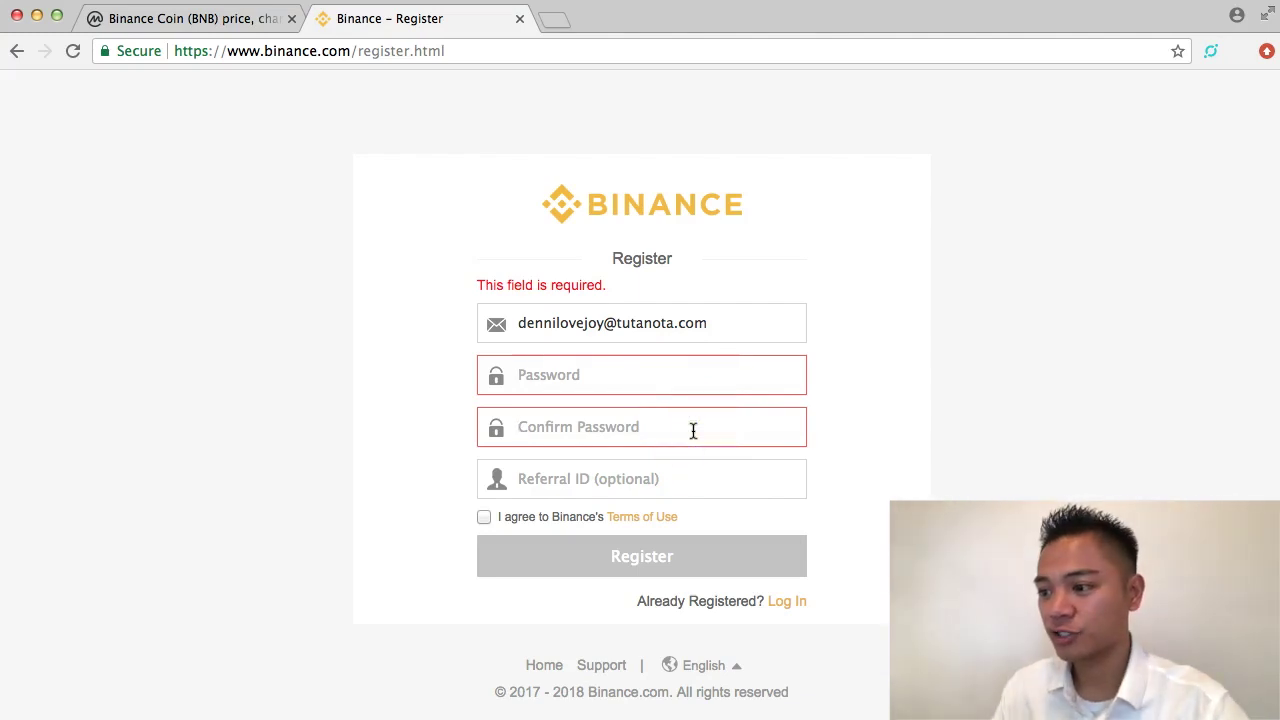
left_click(692, 431)
left_click(678, 377)
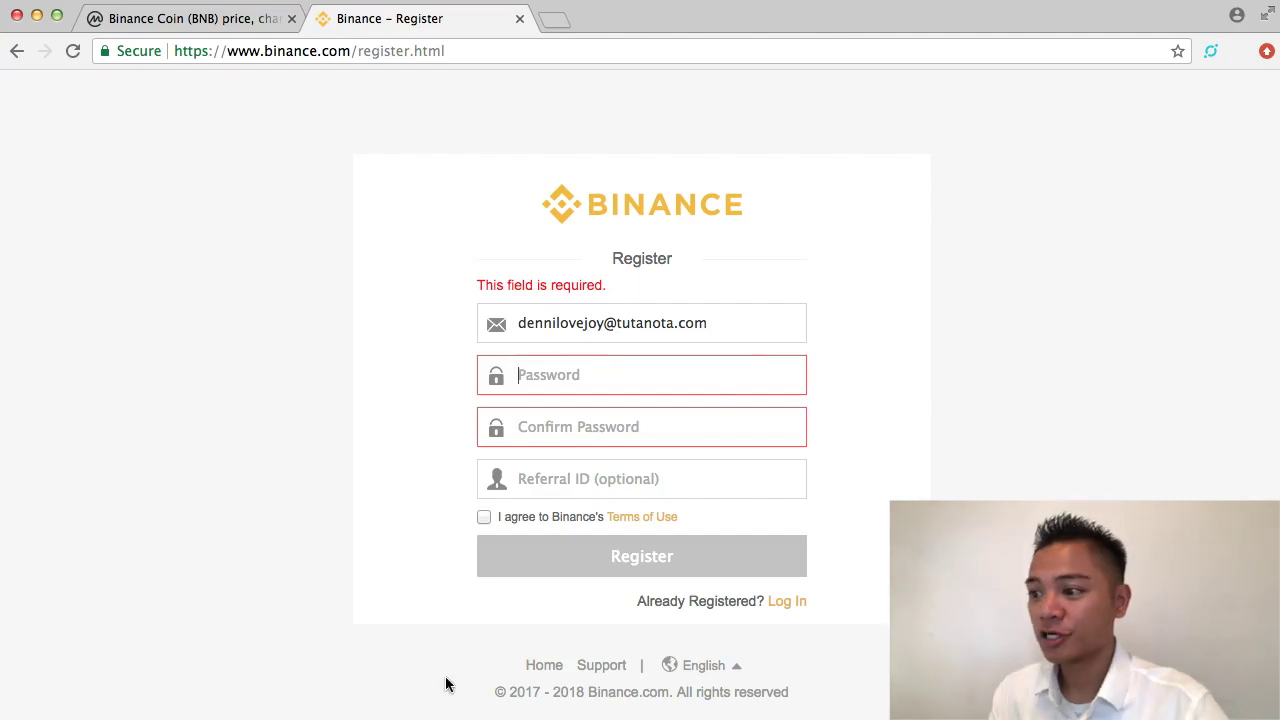
Paste the account password into the registration form's Password and Confirm Password fields.
left_click(714, 388)
key("super+v")
left_click(714, 433)
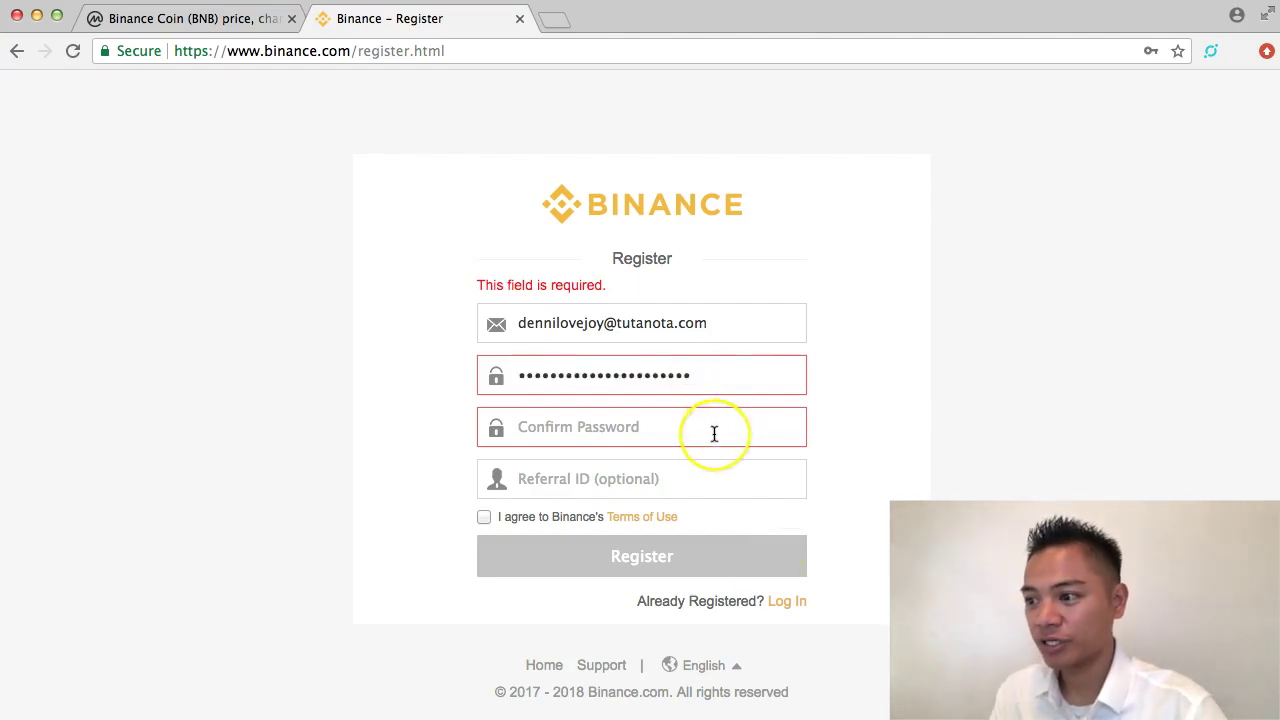
left_click(714, 433)
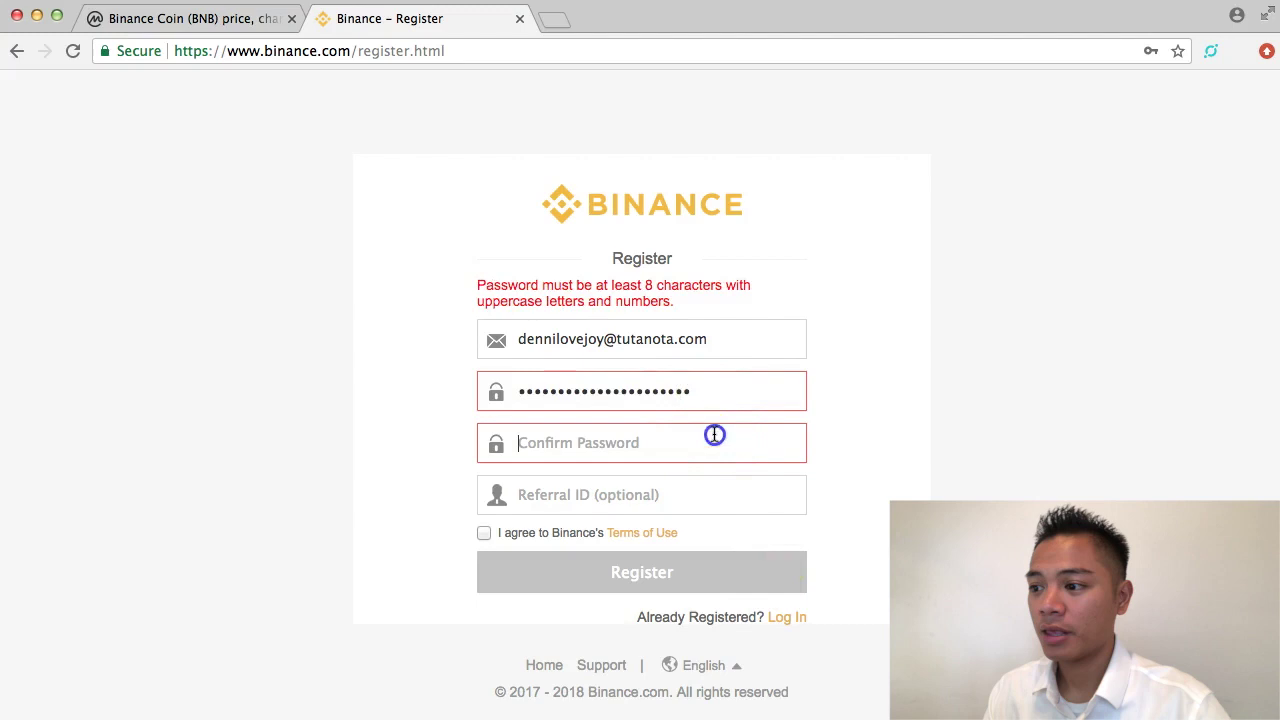
key("super+v")
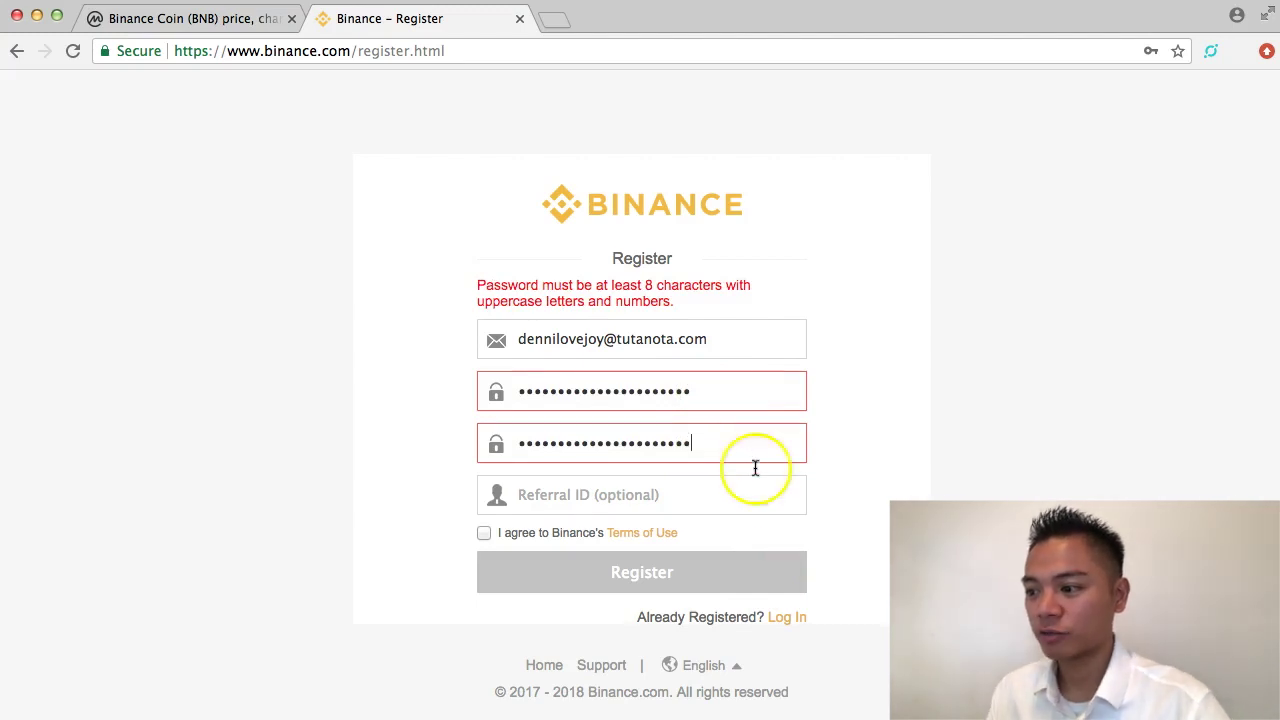
left_click(737, 494)
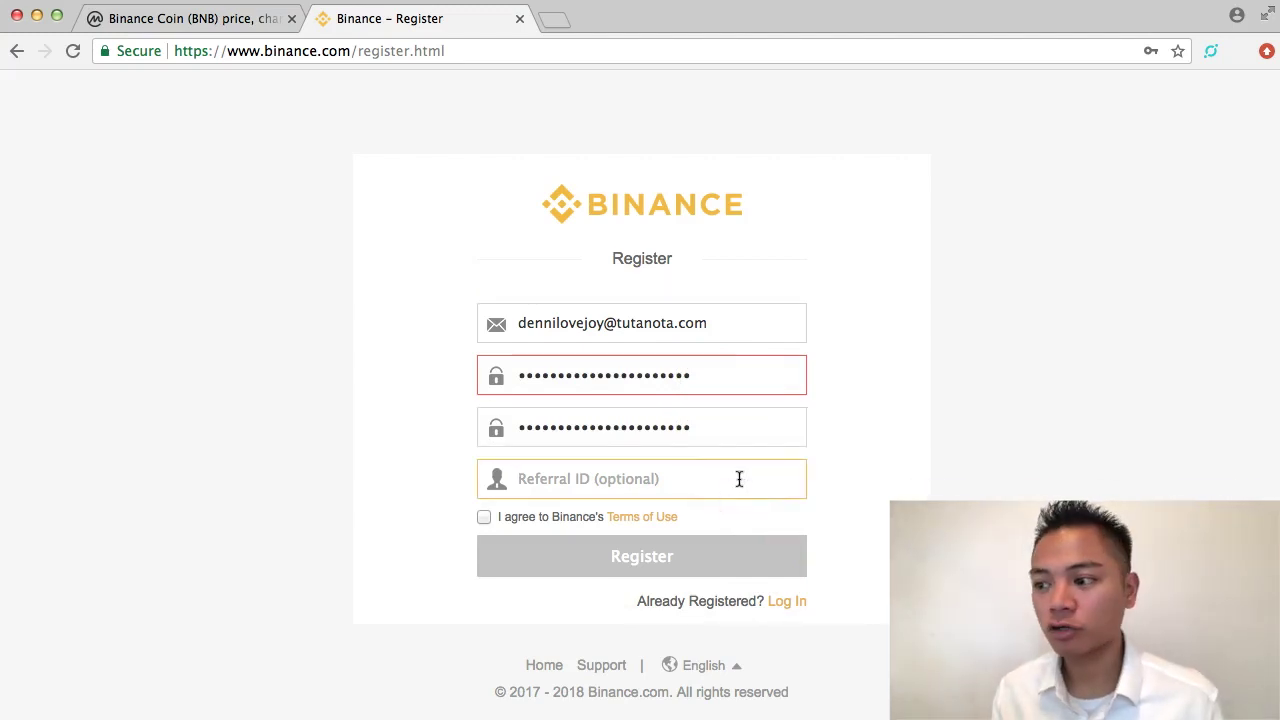
Open Binance's Terms of Use from the registration form, review the agreement, and return to the form.
left_click(720, 474)
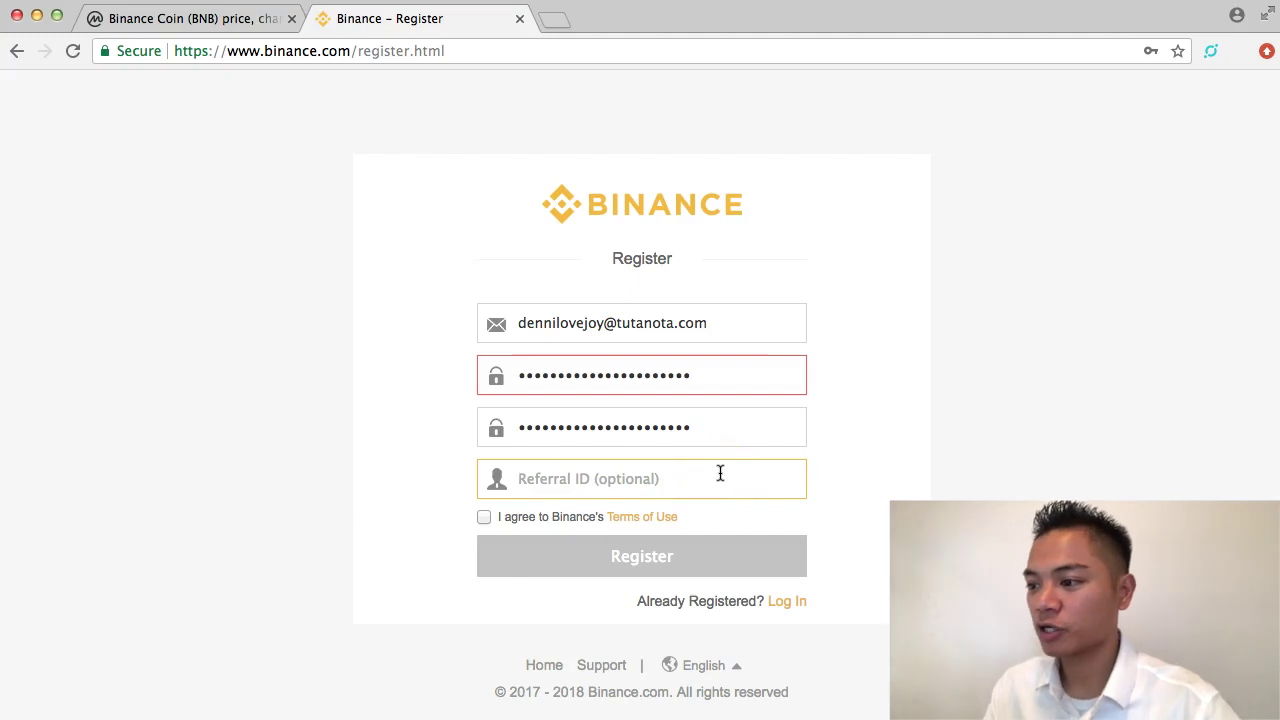
left_click(446, 514)
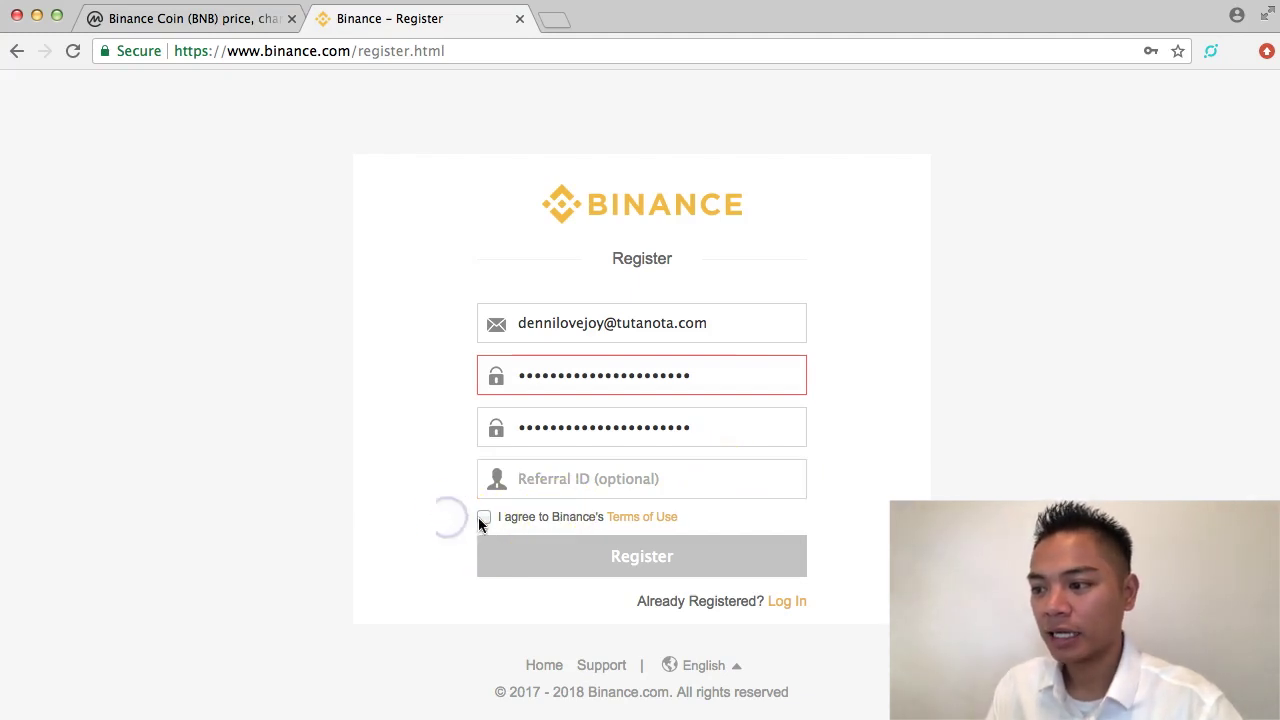
left_click(641, 520)
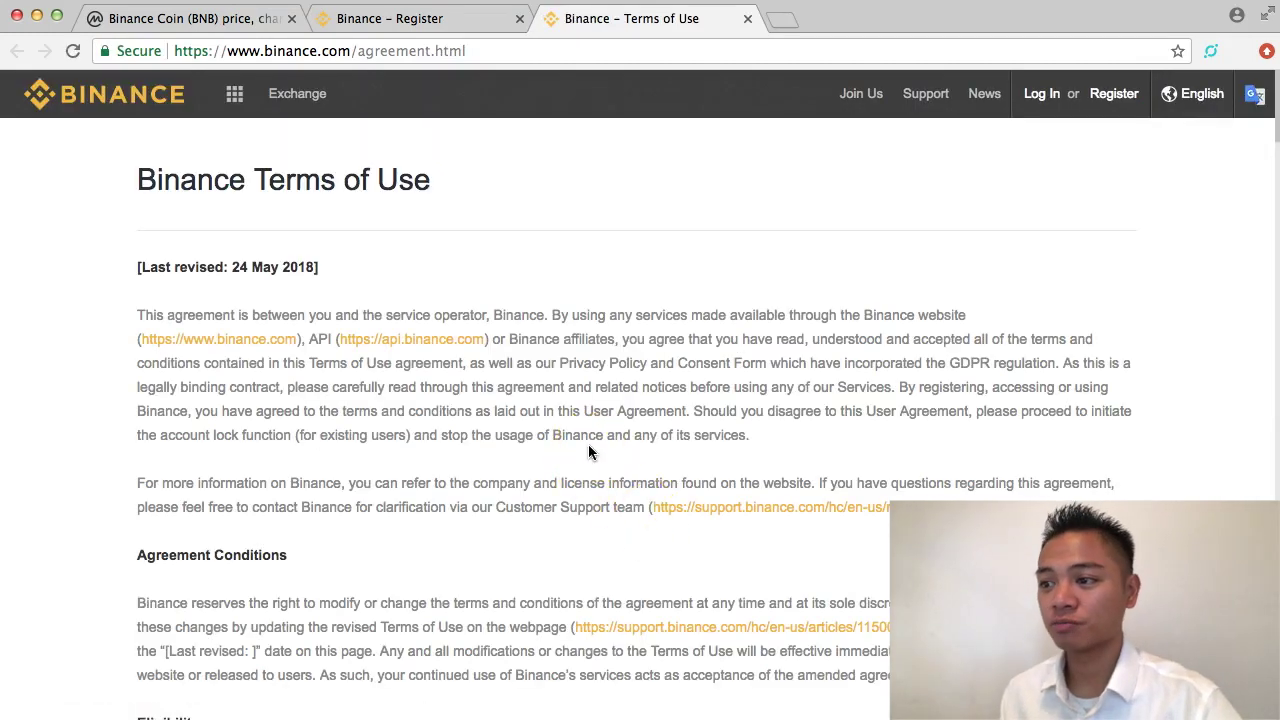
left_click(588, 408)
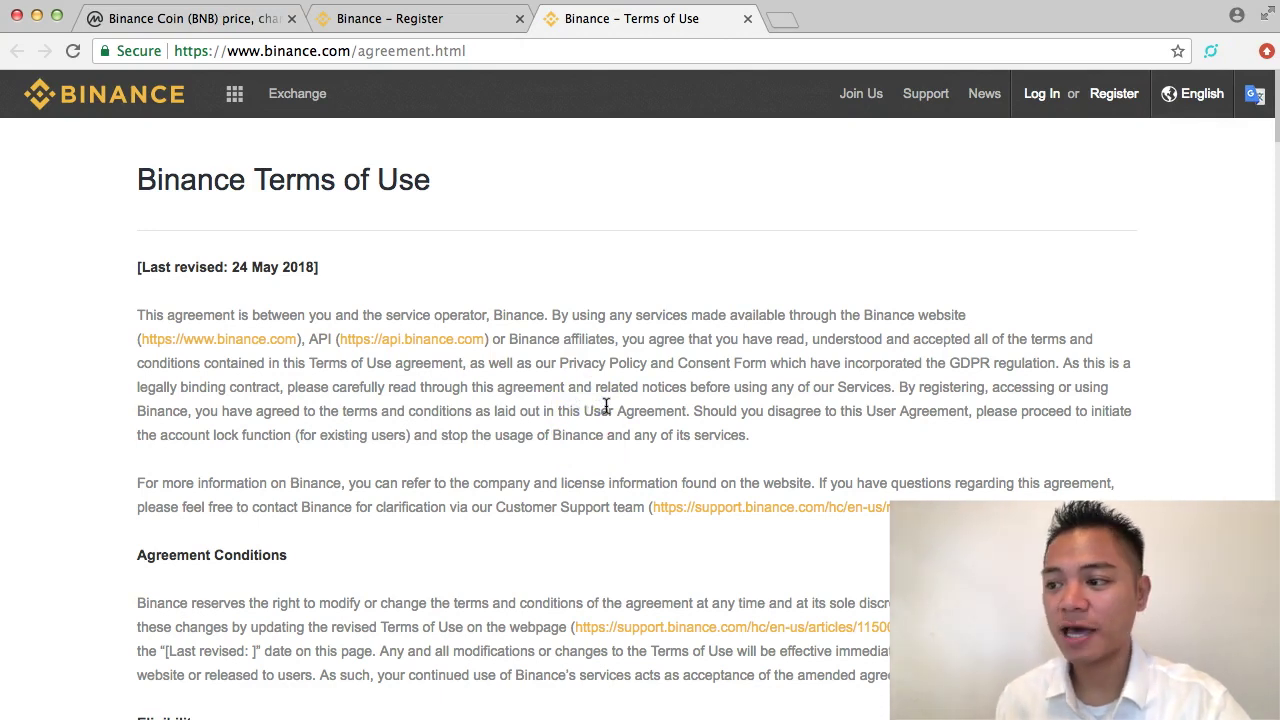
key("ctrl+shift+Tab")
left_click(901, 468)
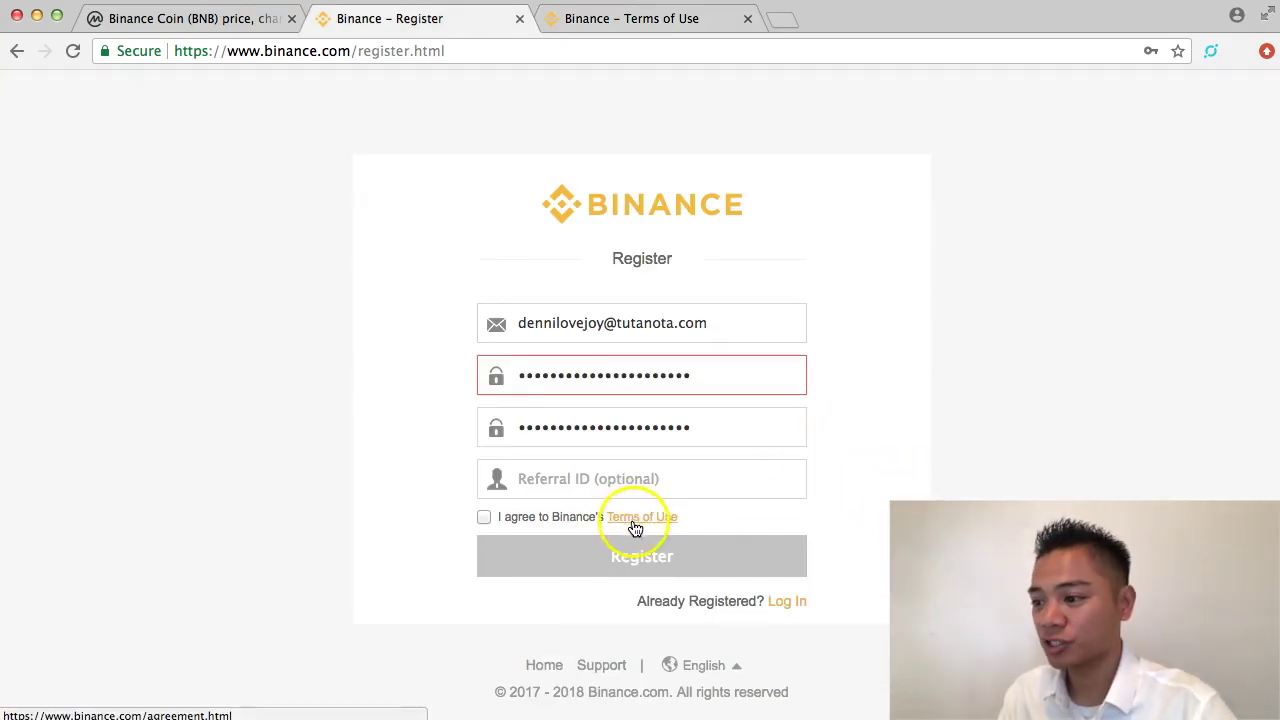
Agree to the Terms of Use and submit the registration, solving the slider puzzle and declining to save the password in Chrome.
left_click(485, 517)
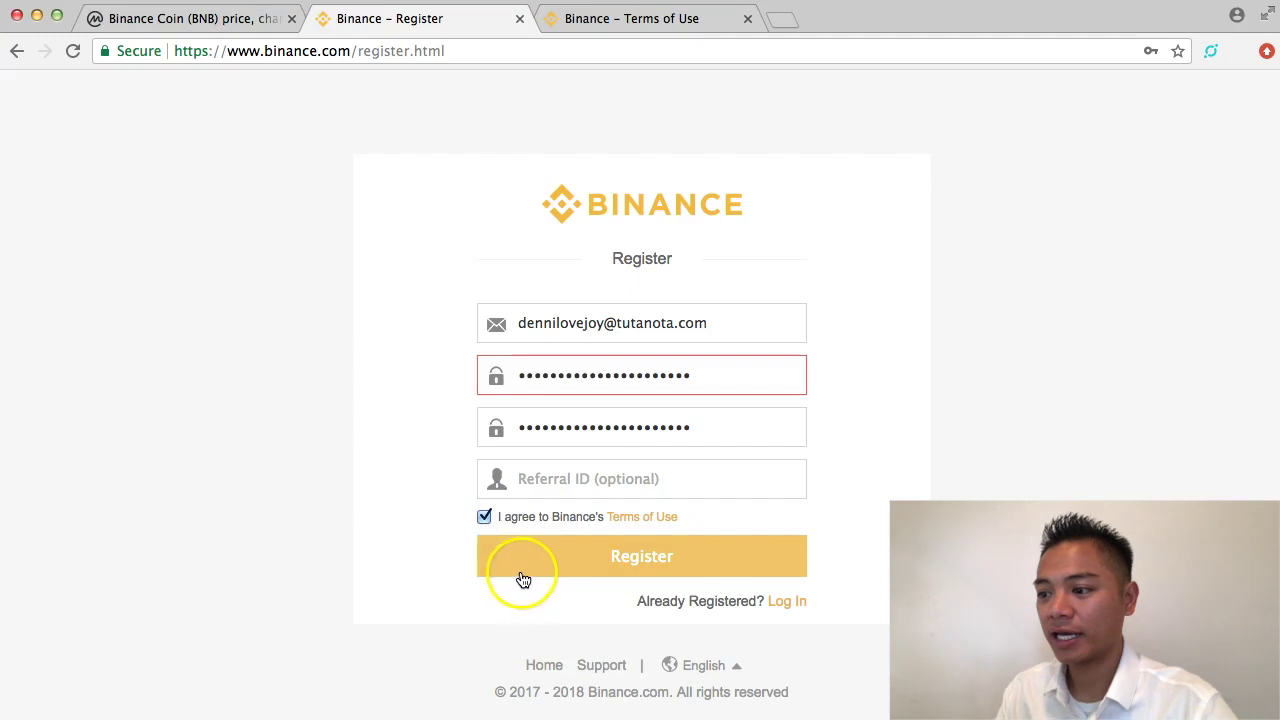
left_click(604, 556)
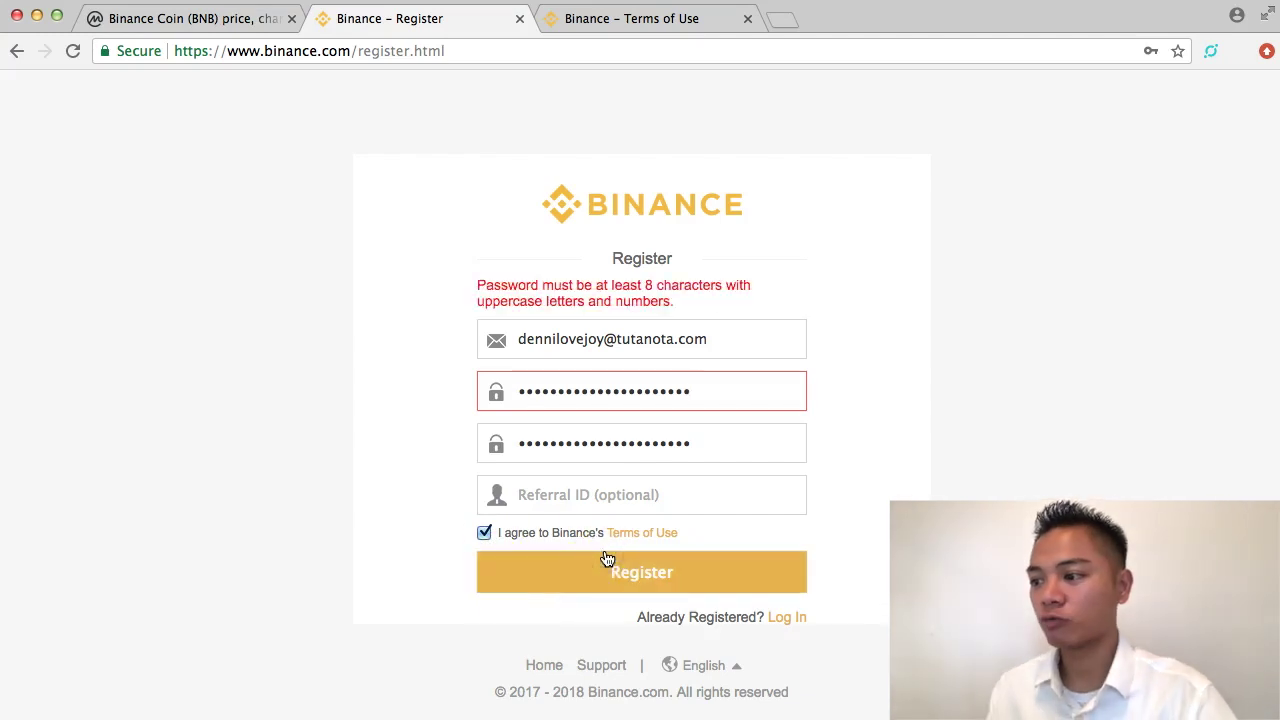
left_click(735, 568)
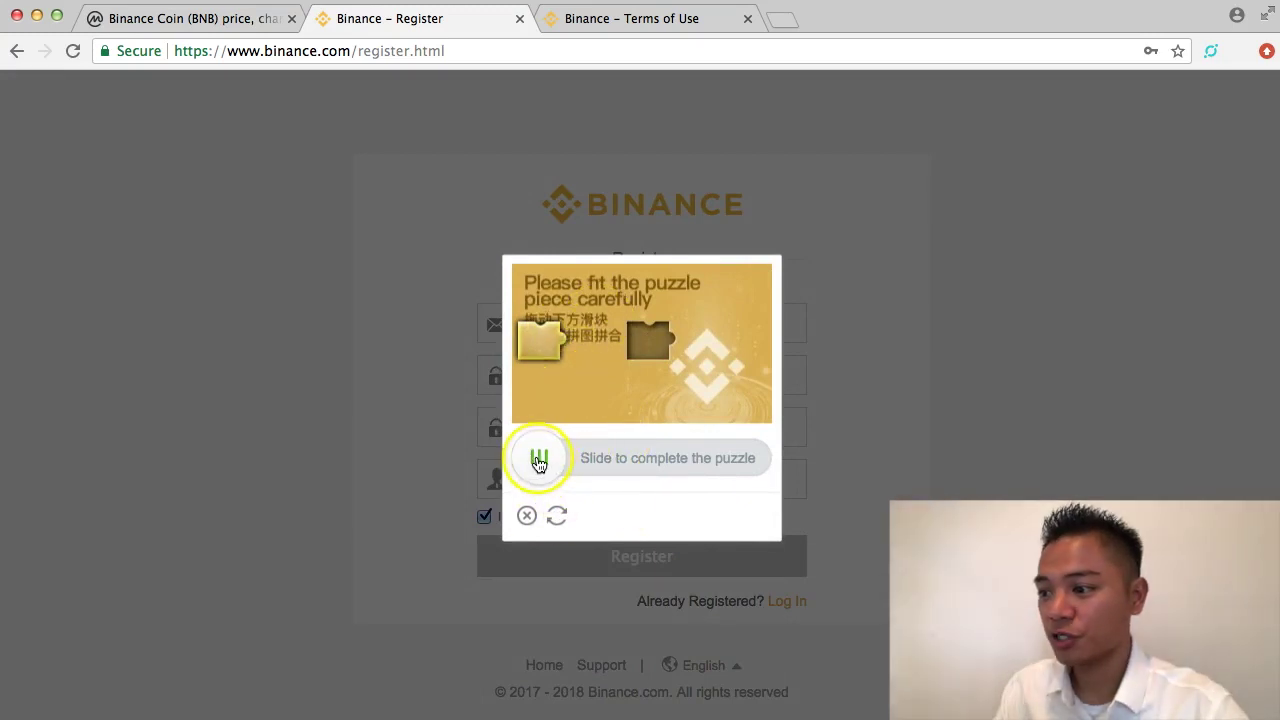
left_click_drag(539, 460, 647, 457)
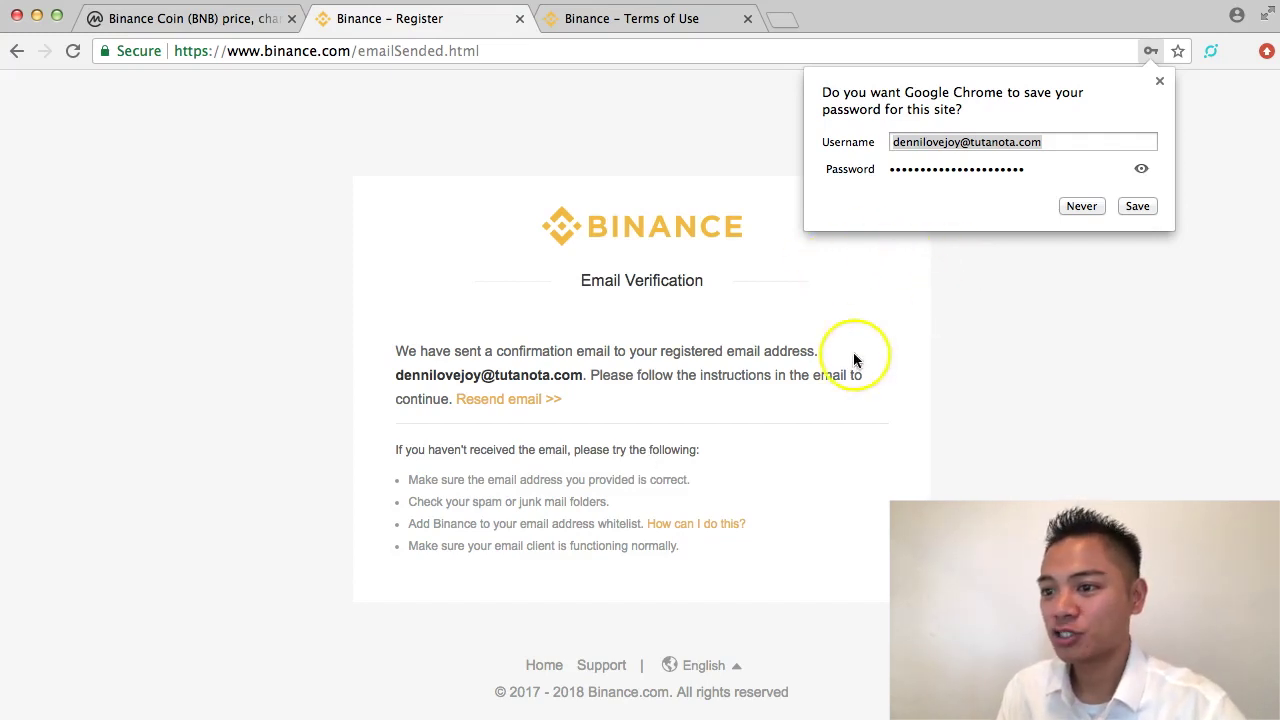
left_click(1078, 205)
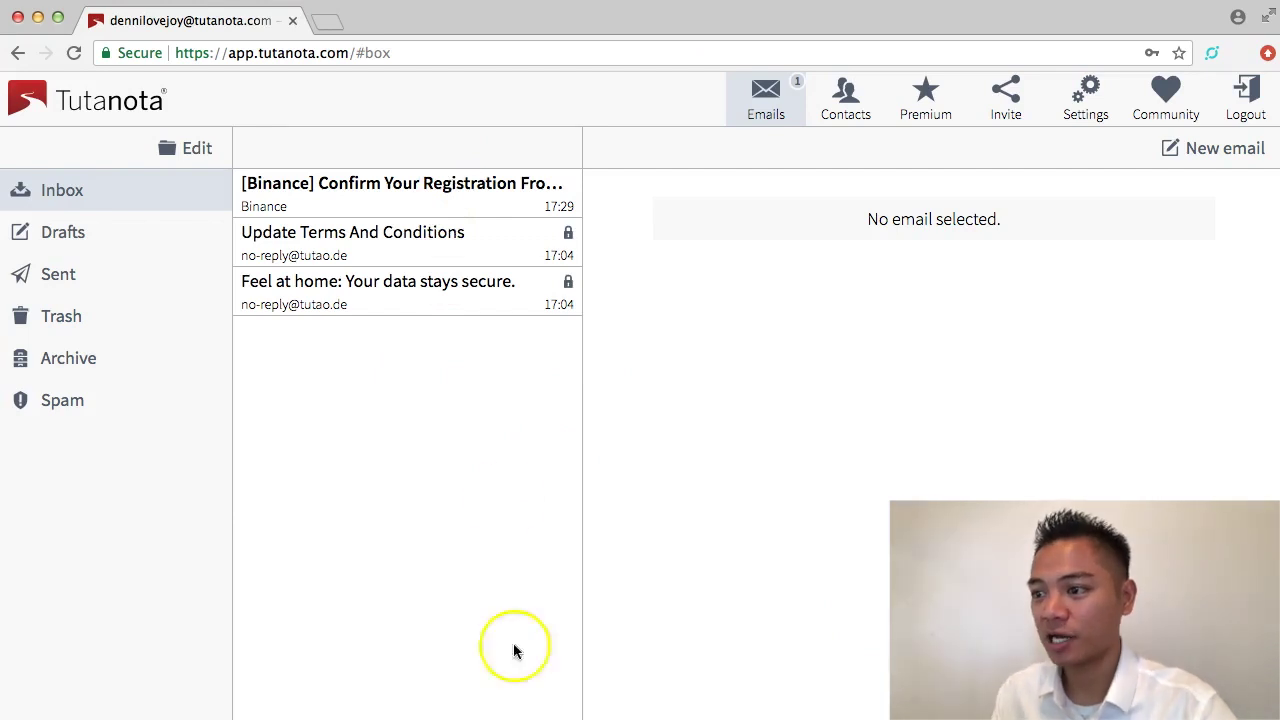
In the Tutanota inbox, open Binance's registration confirmation message and verify the e-mail address to activate the account.
left_click(385, 199)
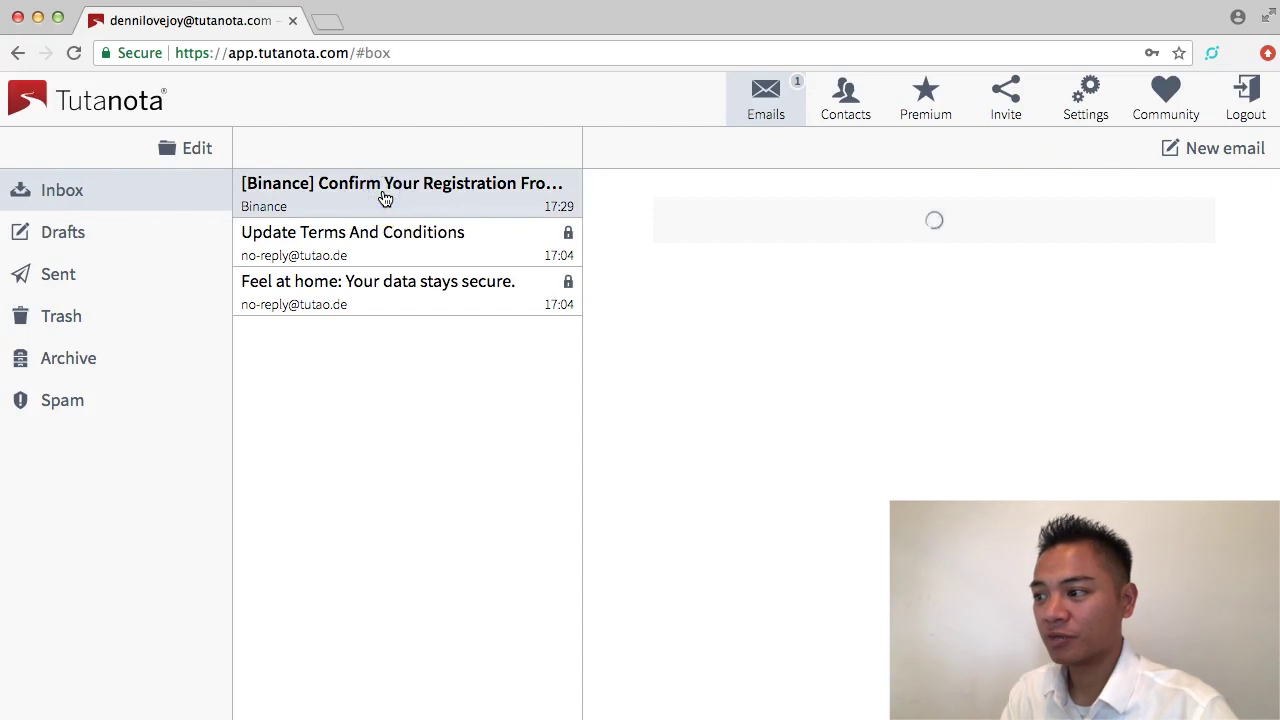
scroll(860, 552, "down", 1)
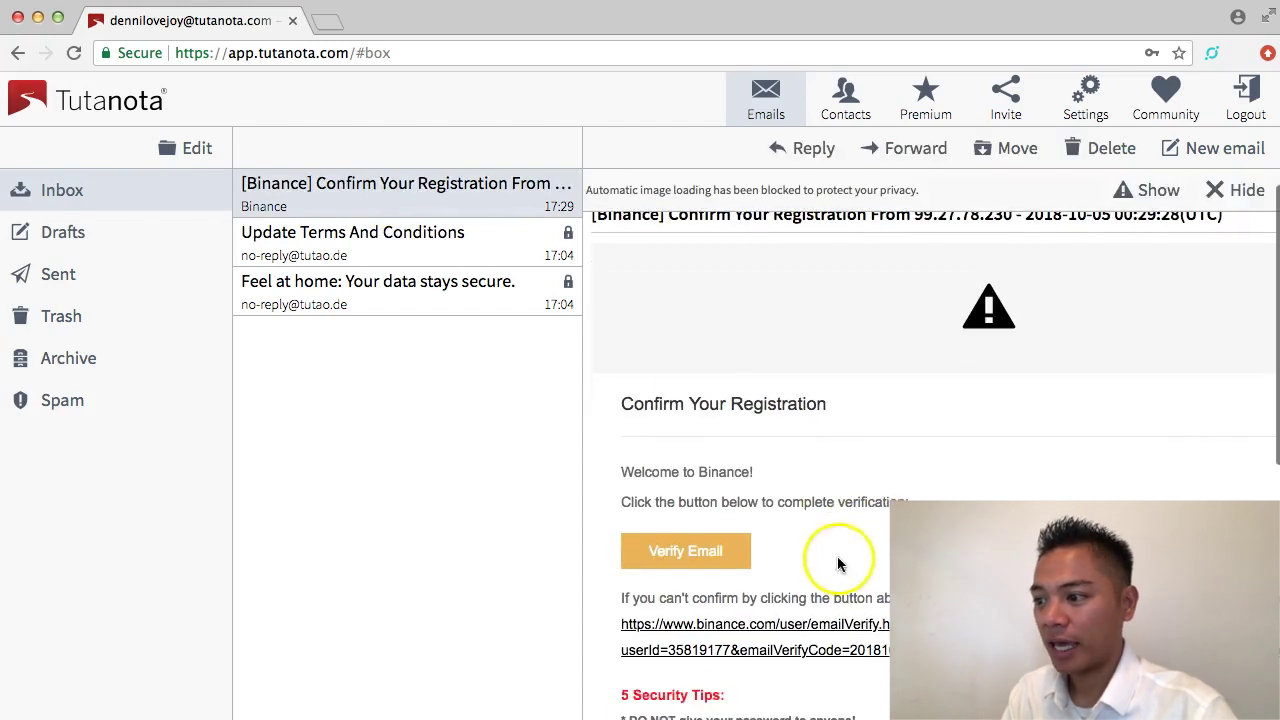
left_click(687, 562)
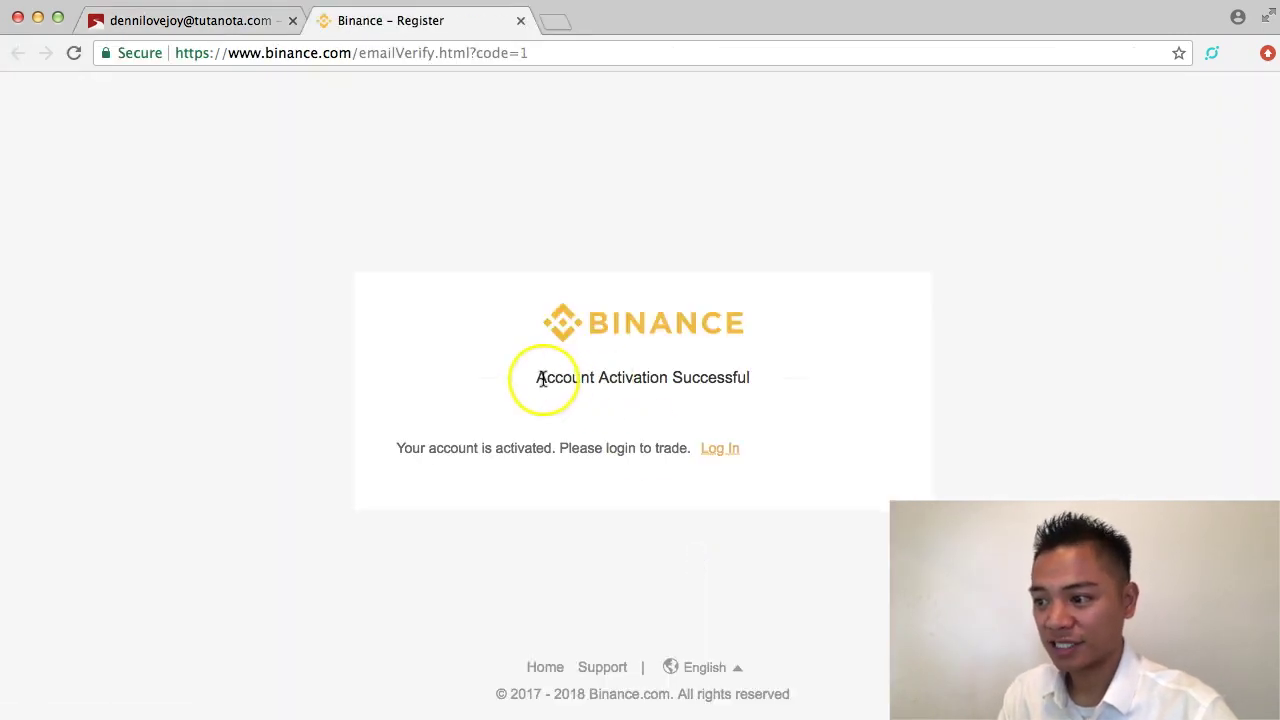
left_click_drag(540, 378, 739, 377)
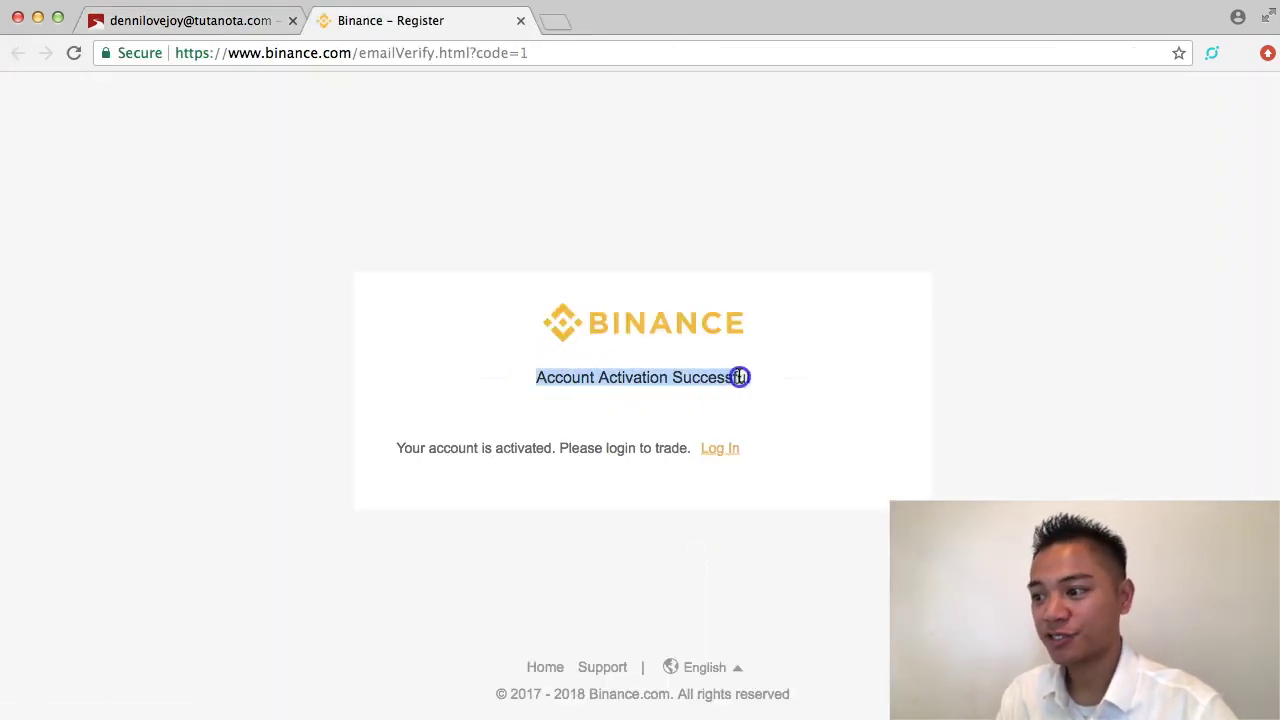
Log in to the new Binance account with the registered e-mail address and the account password.
left_click(722, 452)
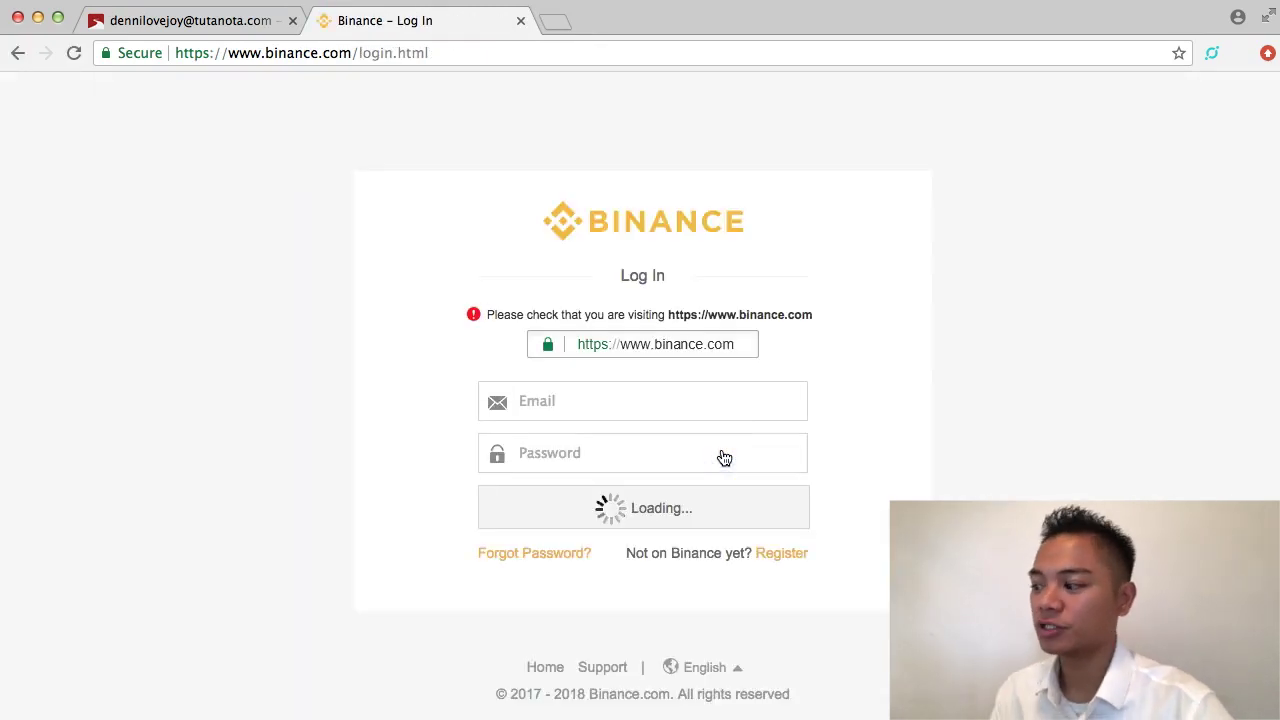
left_click(563, 399)
key("super+v")
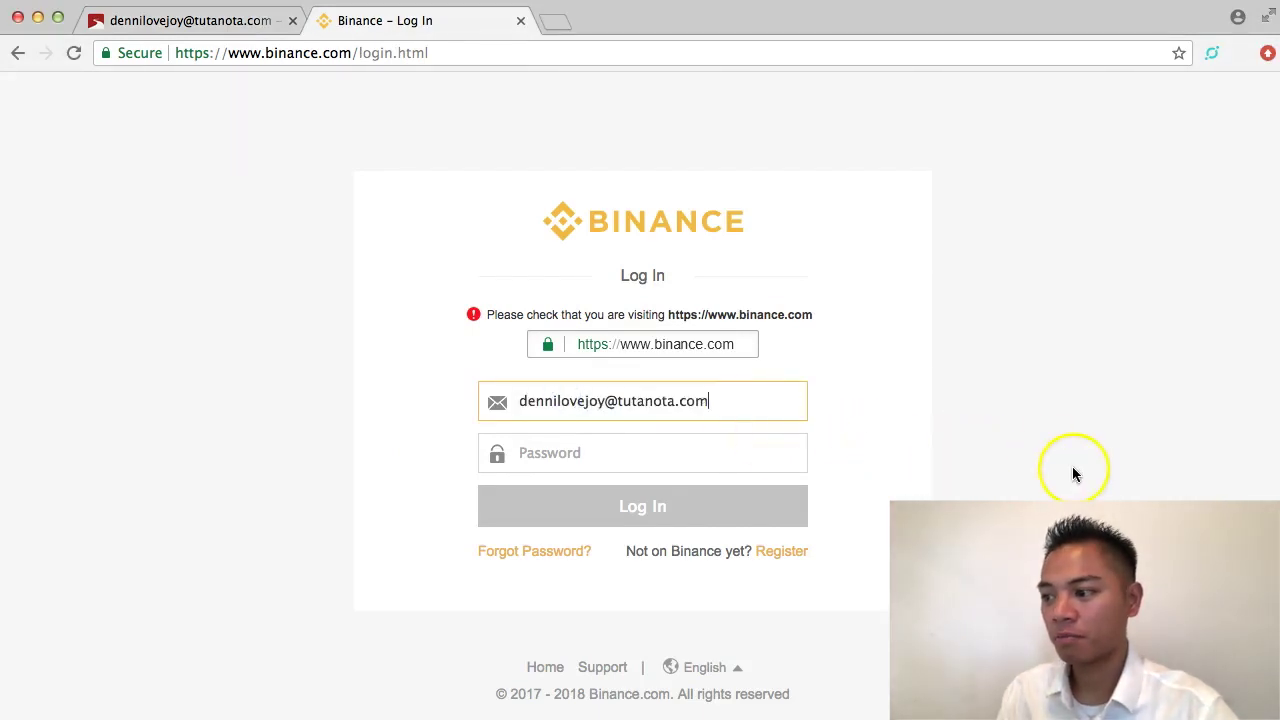
key("super+Tab")
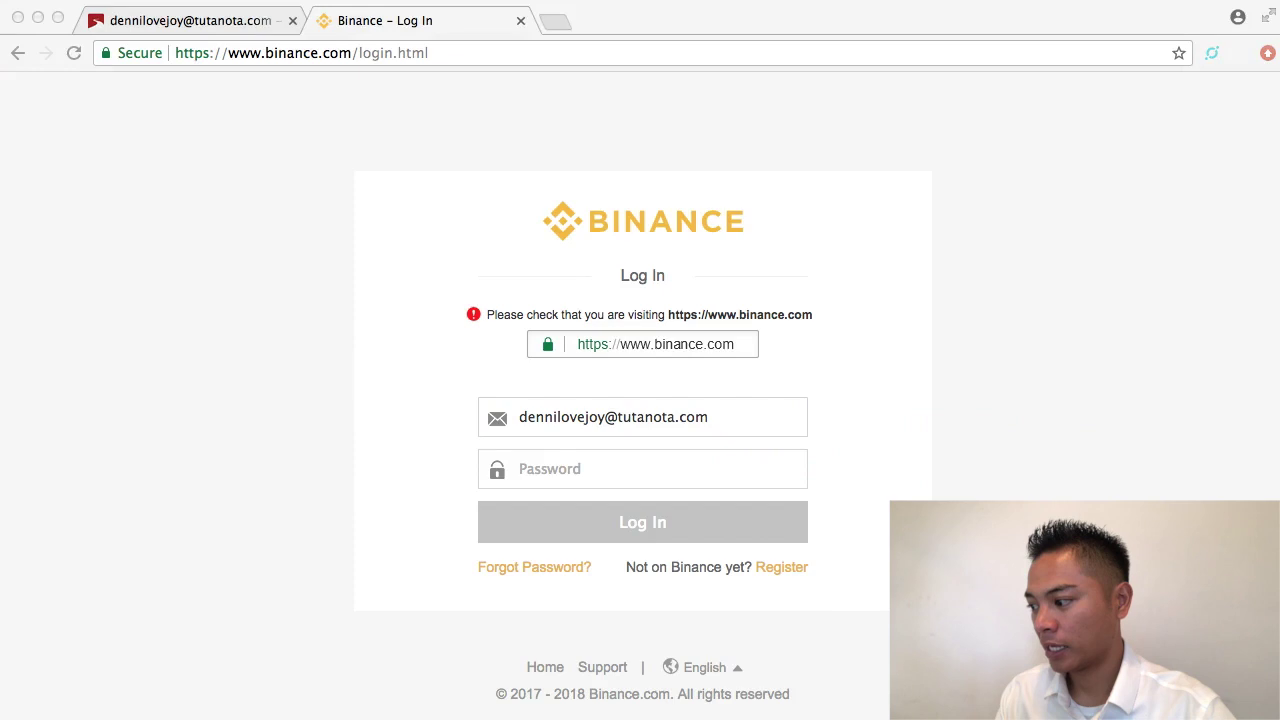
left_click(823, 523)
left_click(586, 468)
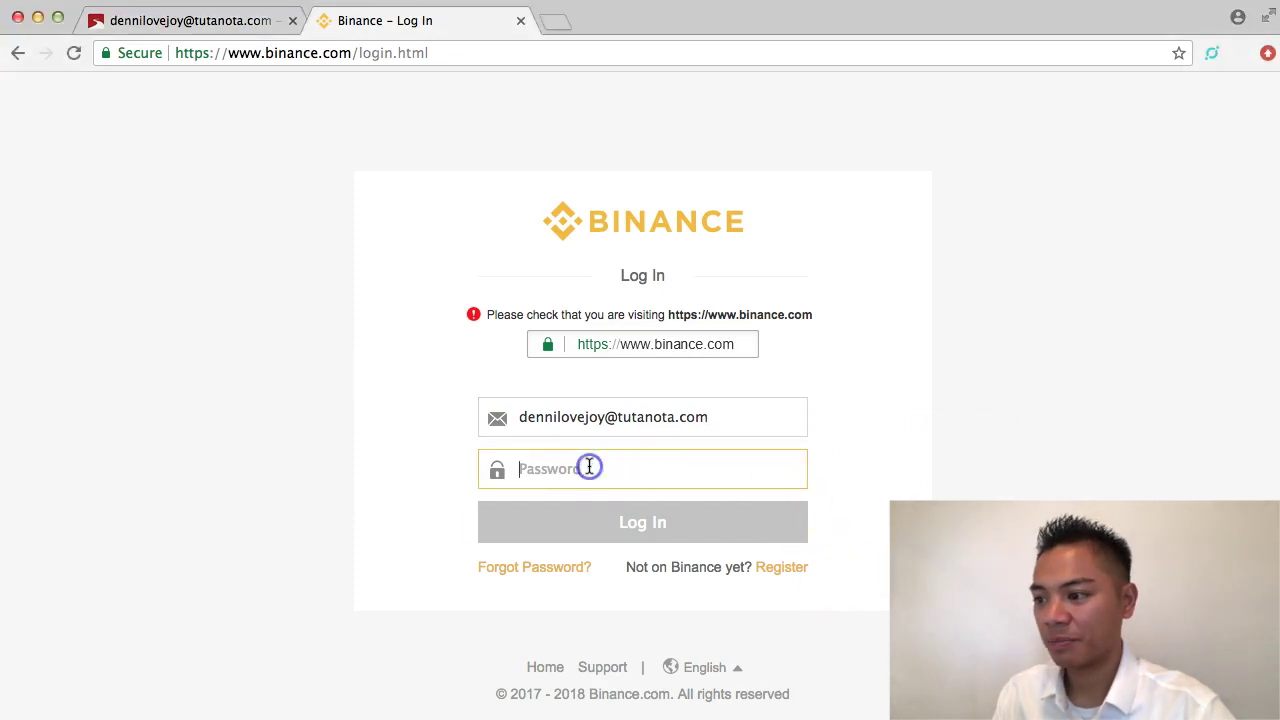
key("super+v")
left_click(741, 524)
left_click(741, 524)
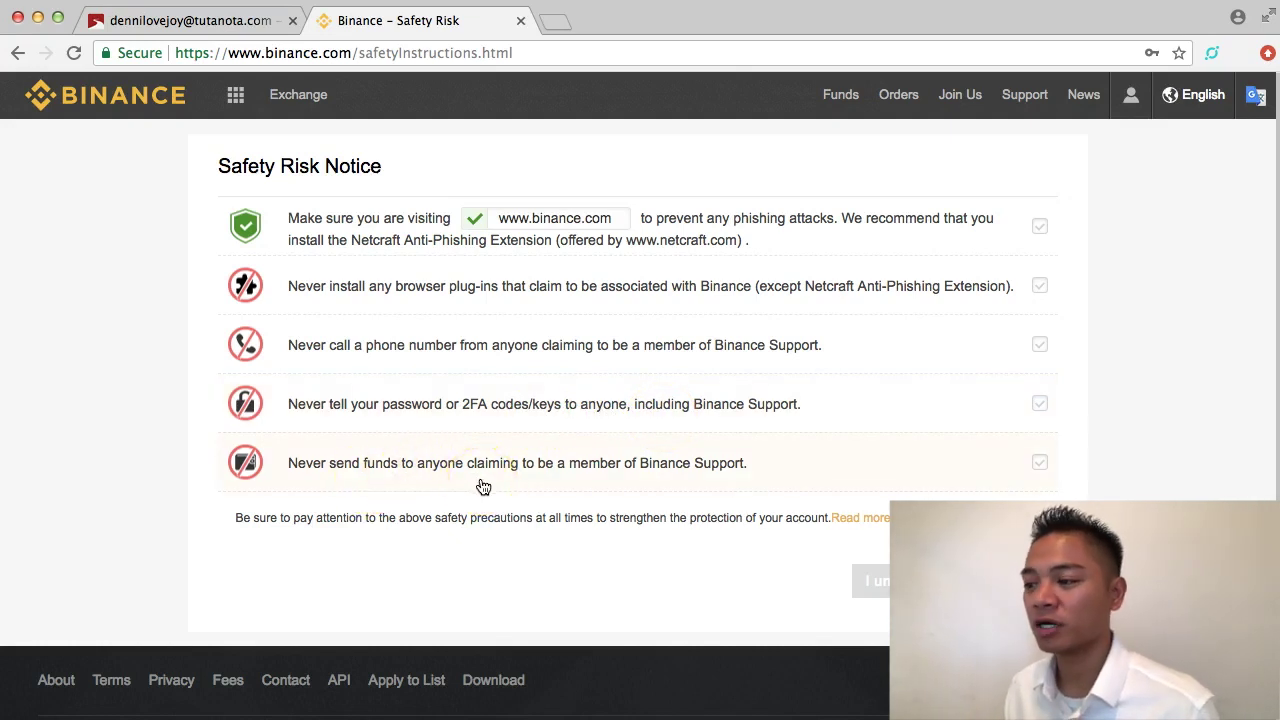
Acknowledge all five precautions in the Safety Risk Notice and continue to the account page.
left_click(1043, 228)
left_click(1041, 287)
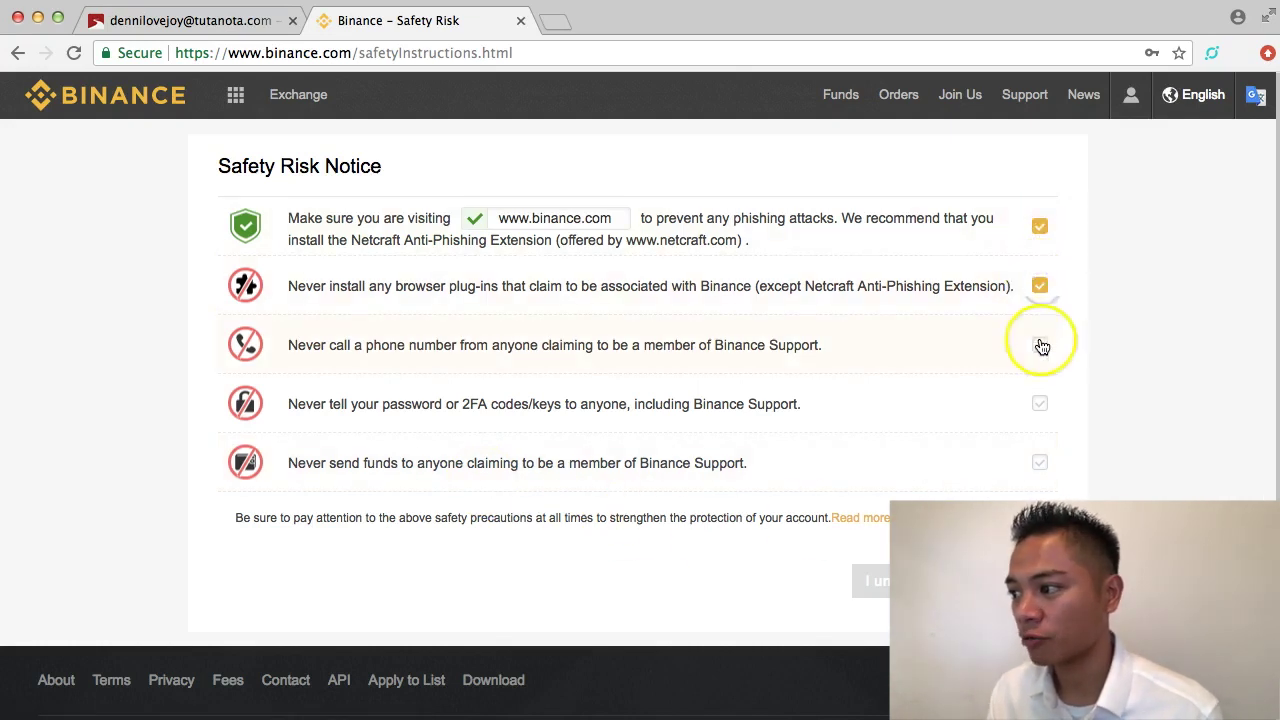
left_click(1041, 346)
left_click(1042, 405)
left_click(1042, 463)
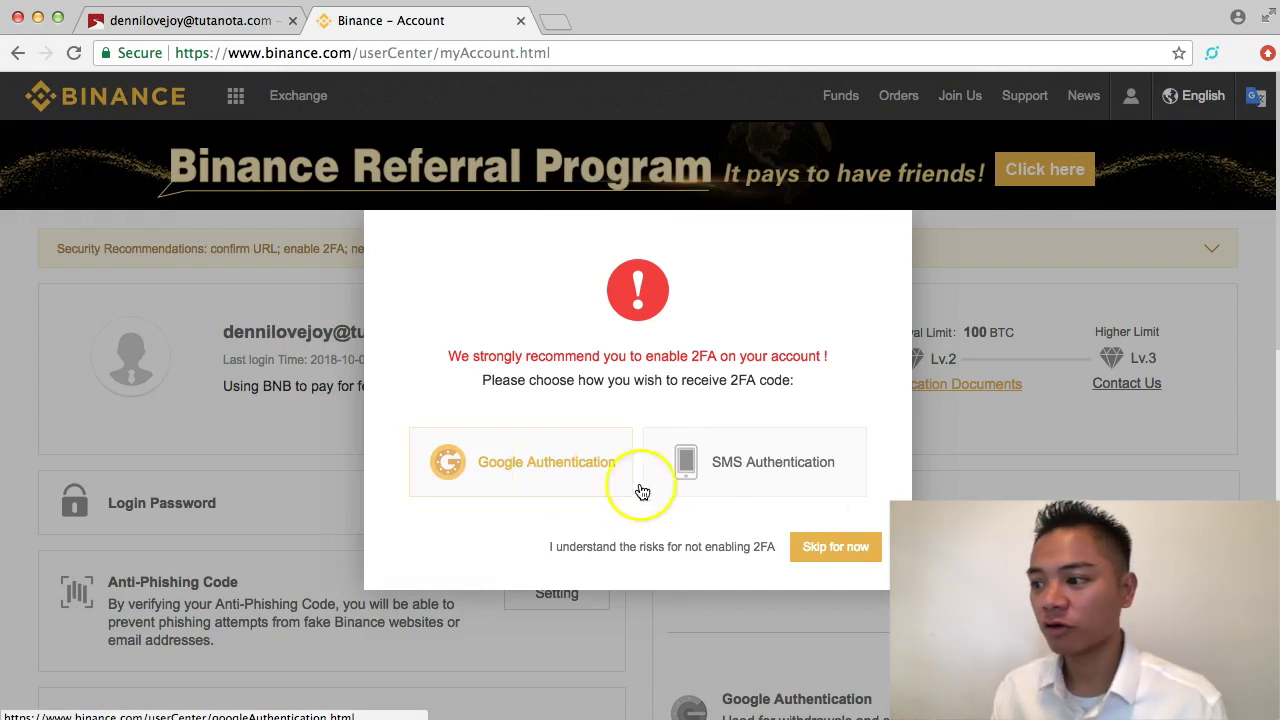
Consider the Google and SMS Authentication choices in the 2FA recommendation, and skip enabling 2FA for now.
left_click(800, 484)
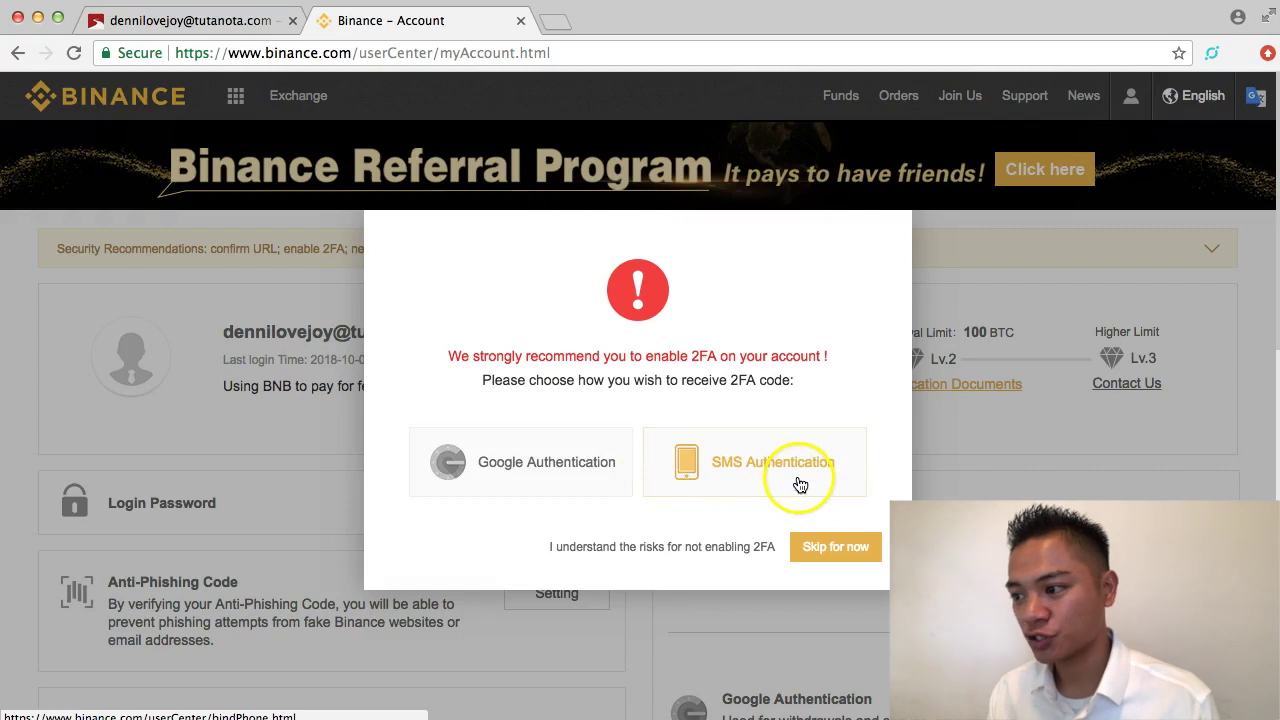
left_click(607, 478)
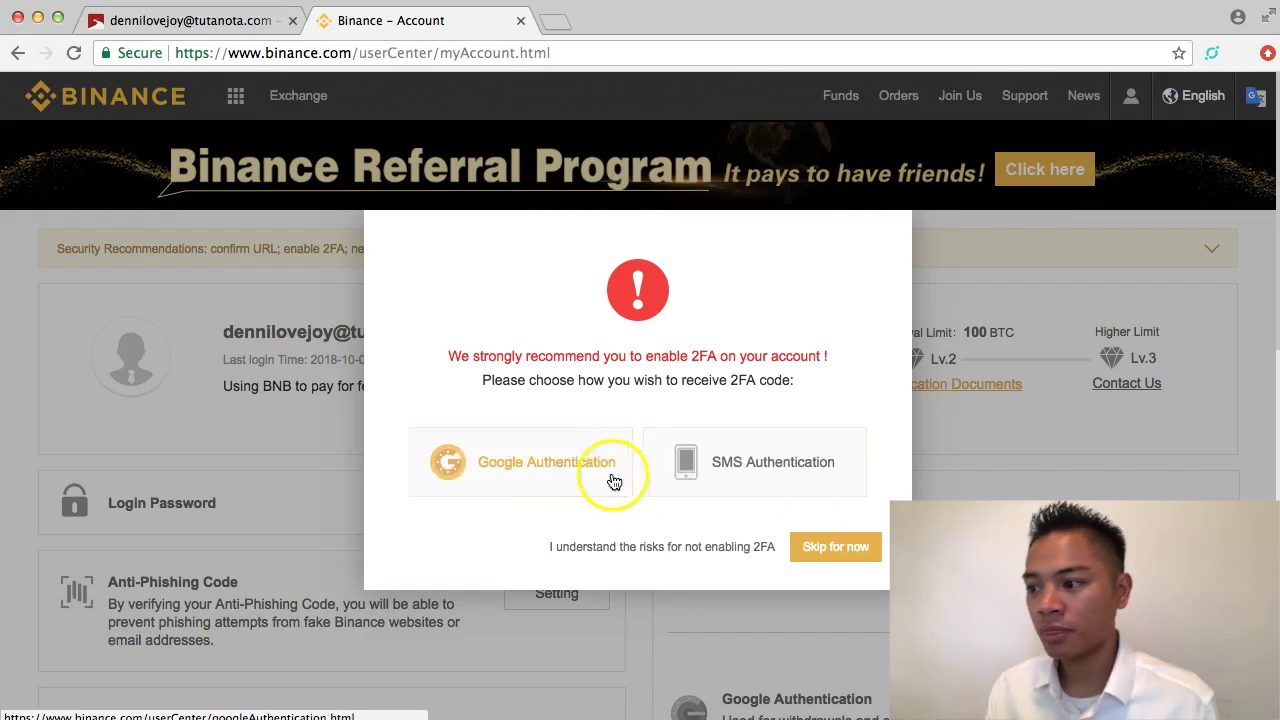
left_click(556, 478)
left_click(538, 468)
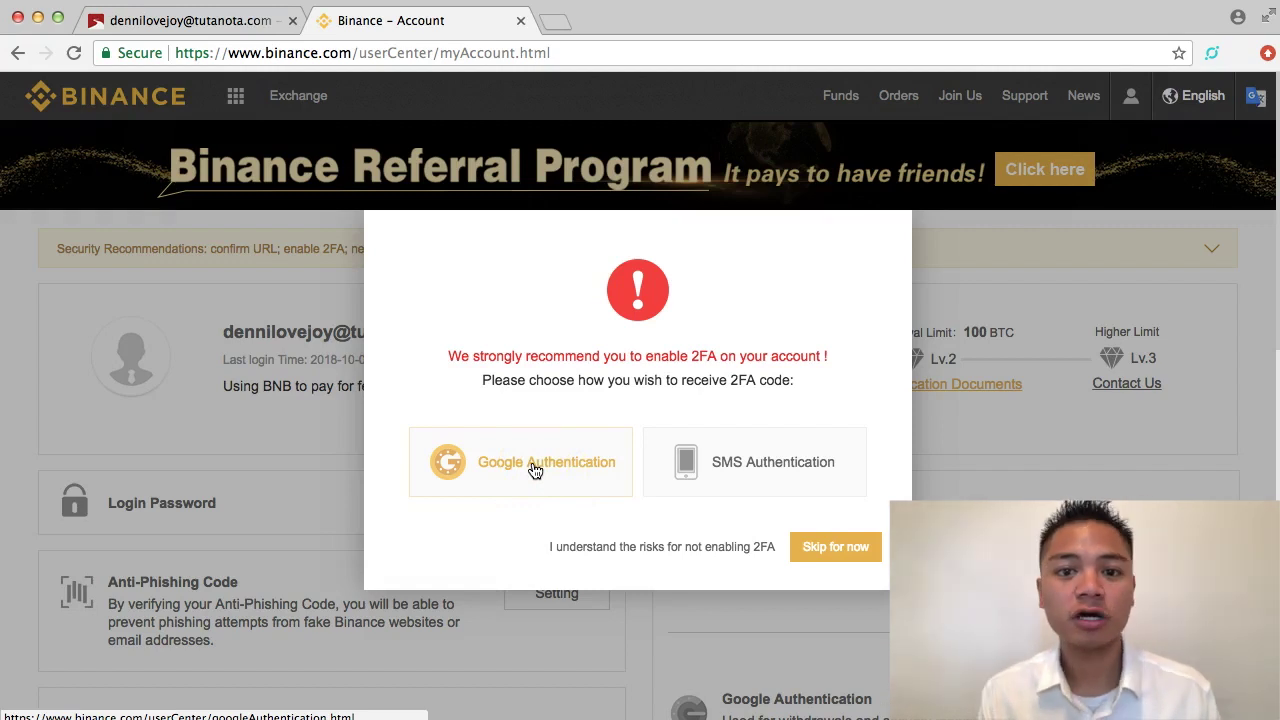
left_click(841, 563)
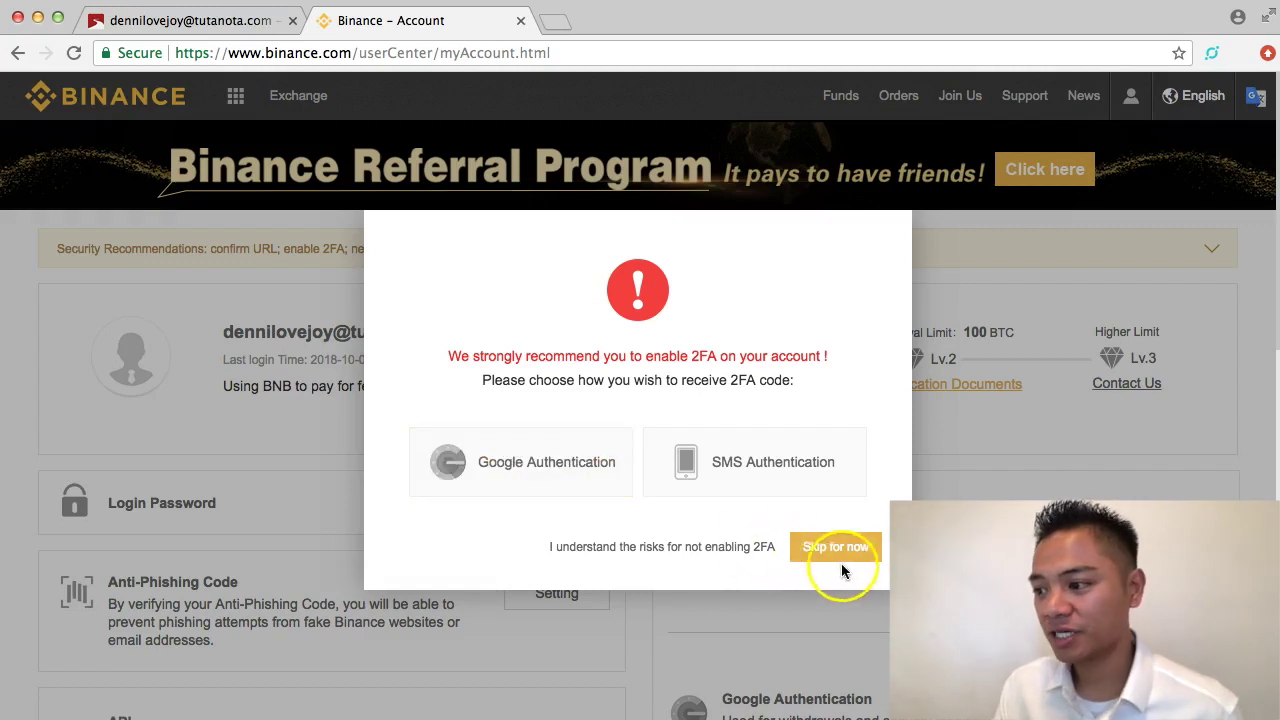
left_click(843, 558)
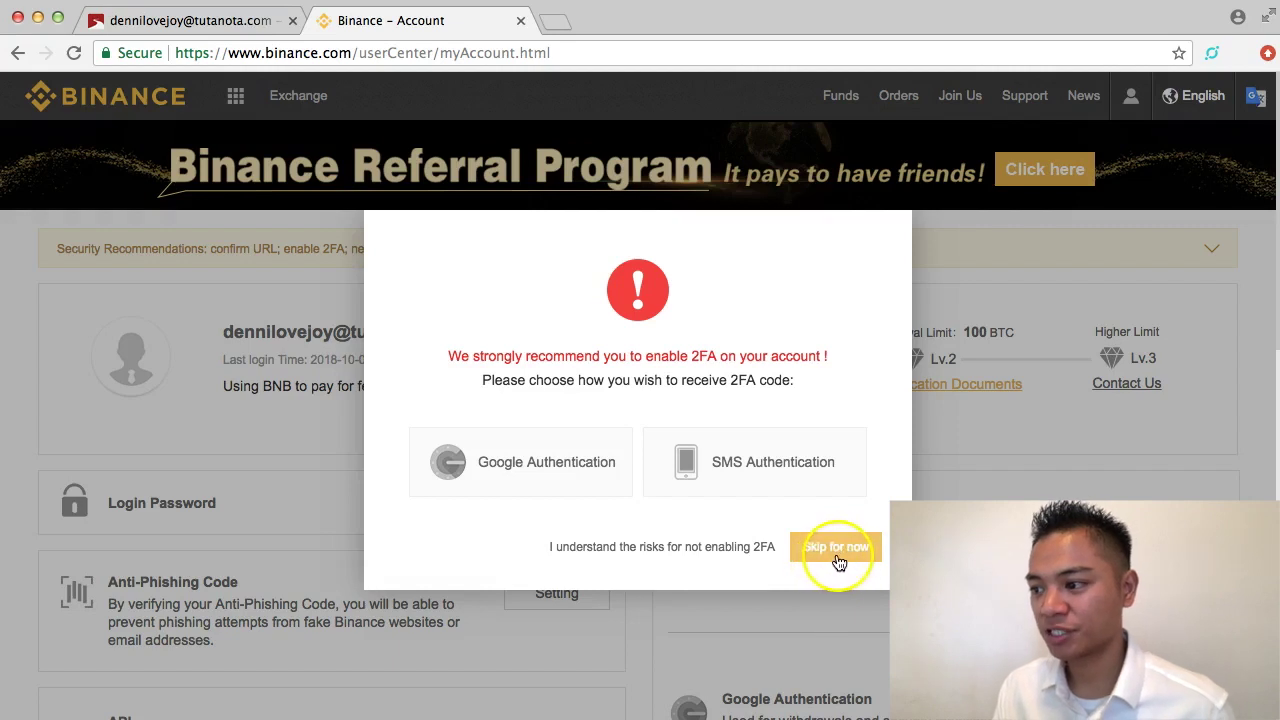
Review the SMS and Google Authentication options on the account page, and open the Google Authentication setup to read its app download instructions.
scroll(860, 460, "down", 2)
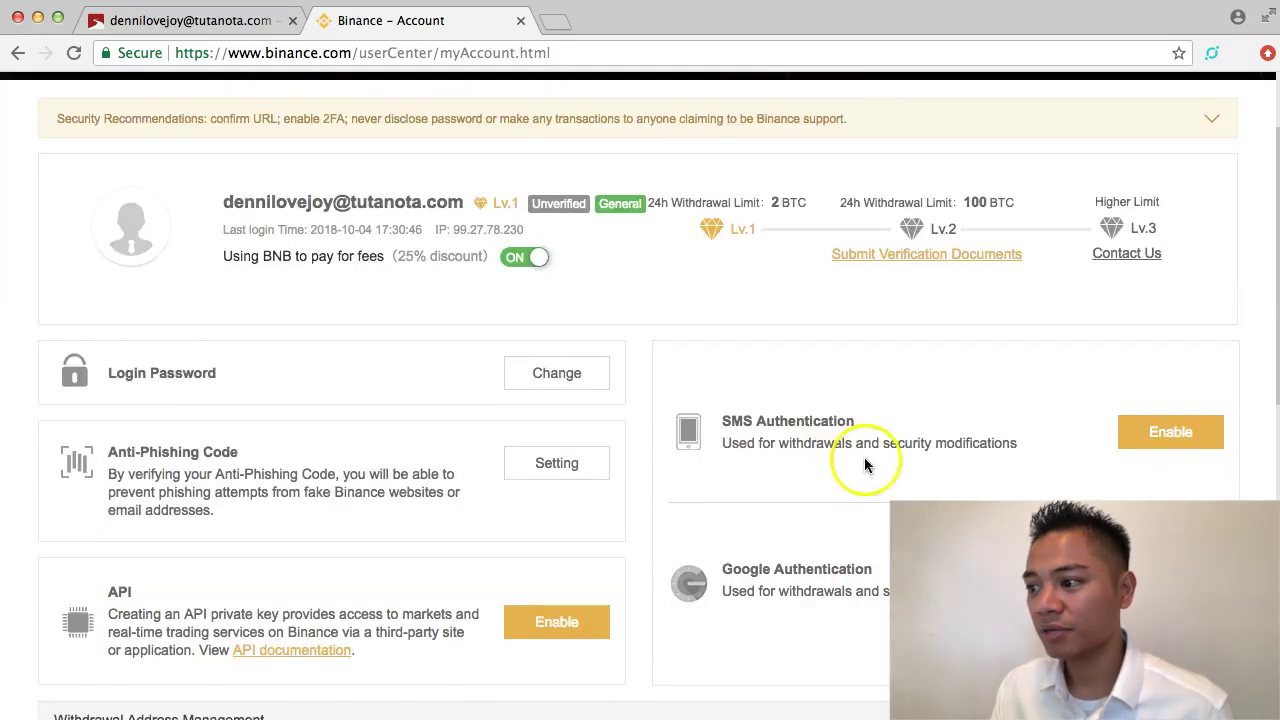
left_click(744, 421)
left_click_drag(744, 421, 869, 414)
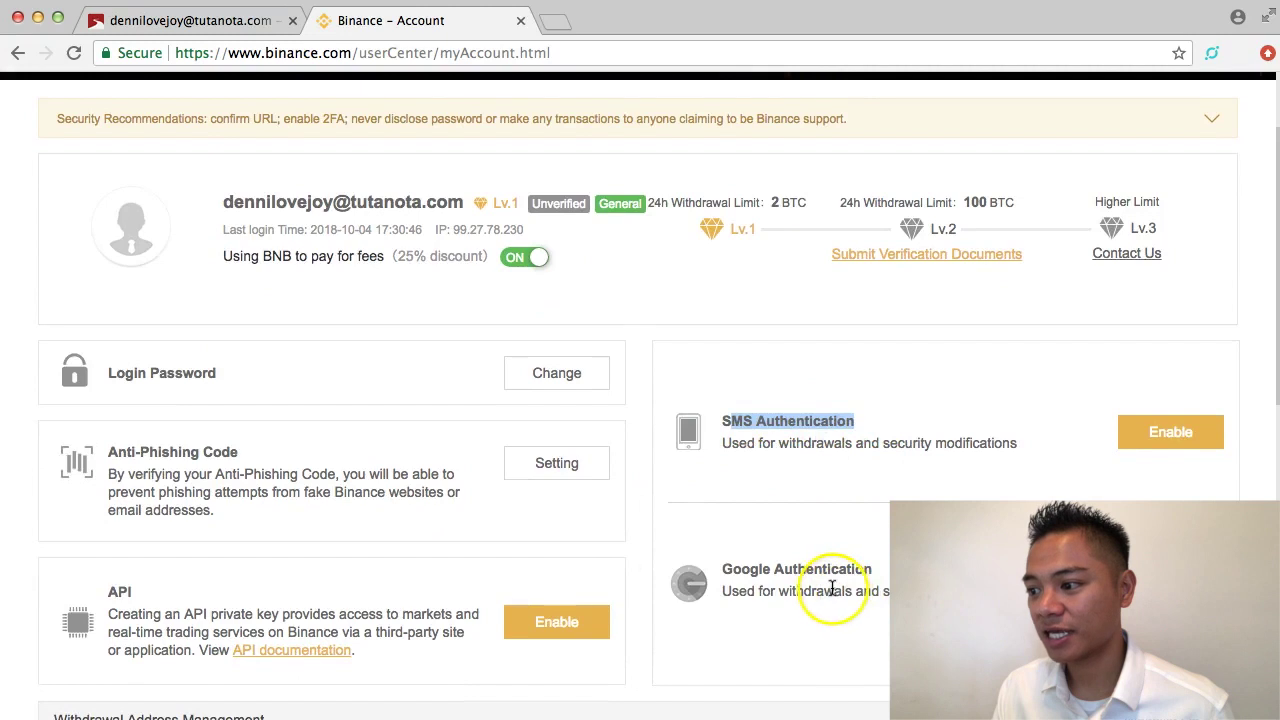
scroll(779, 516, "down", 2)
triple_click(857, 491)
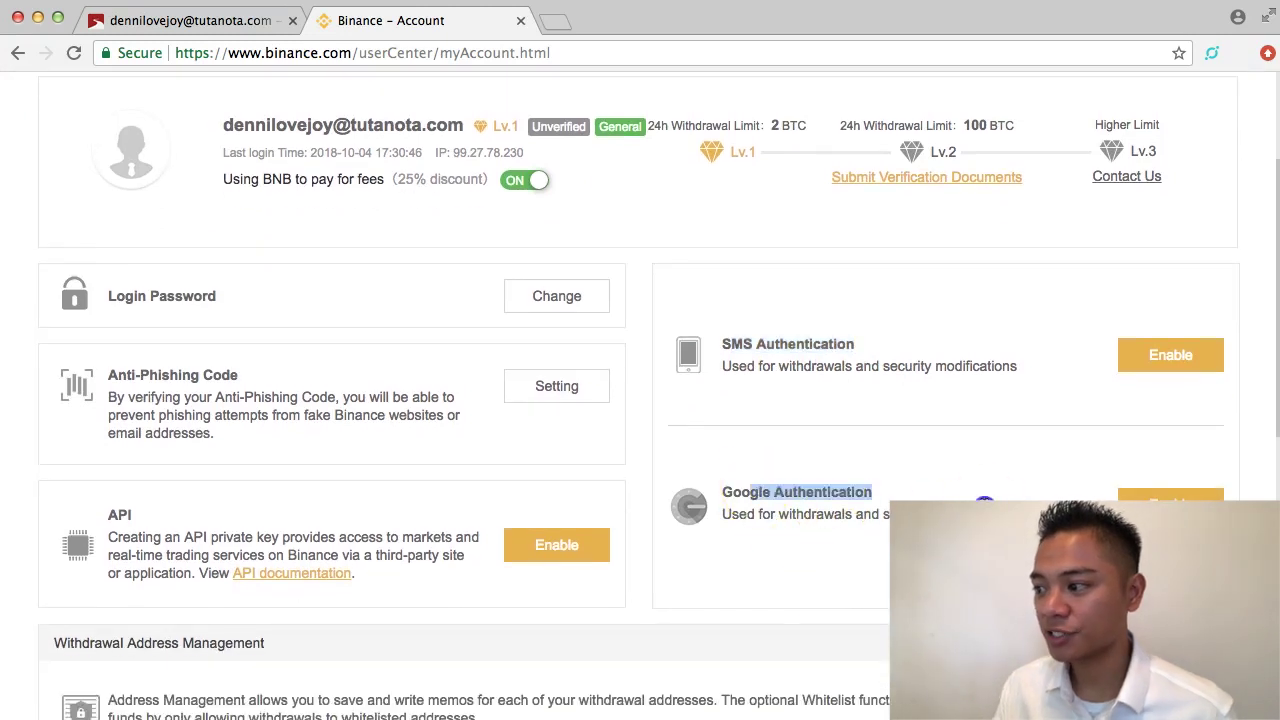
left_click(1178, 497)
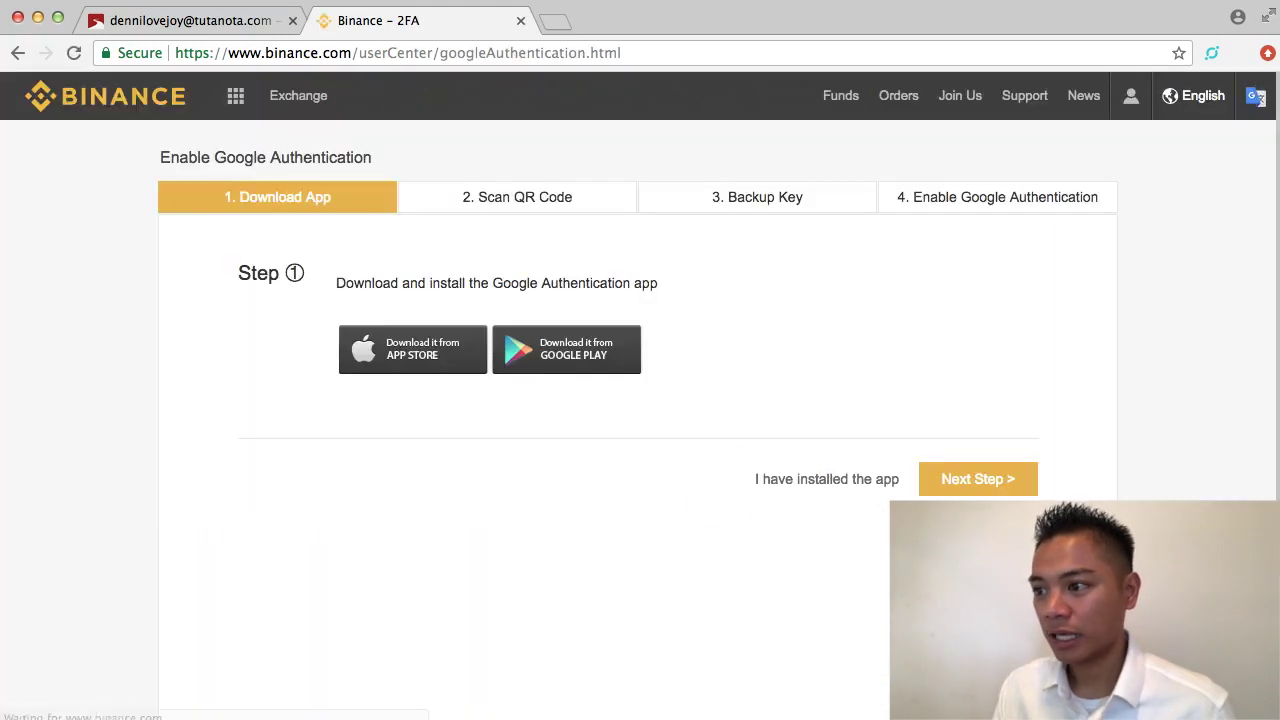
left_click_drag(364, 283, 685, 283)
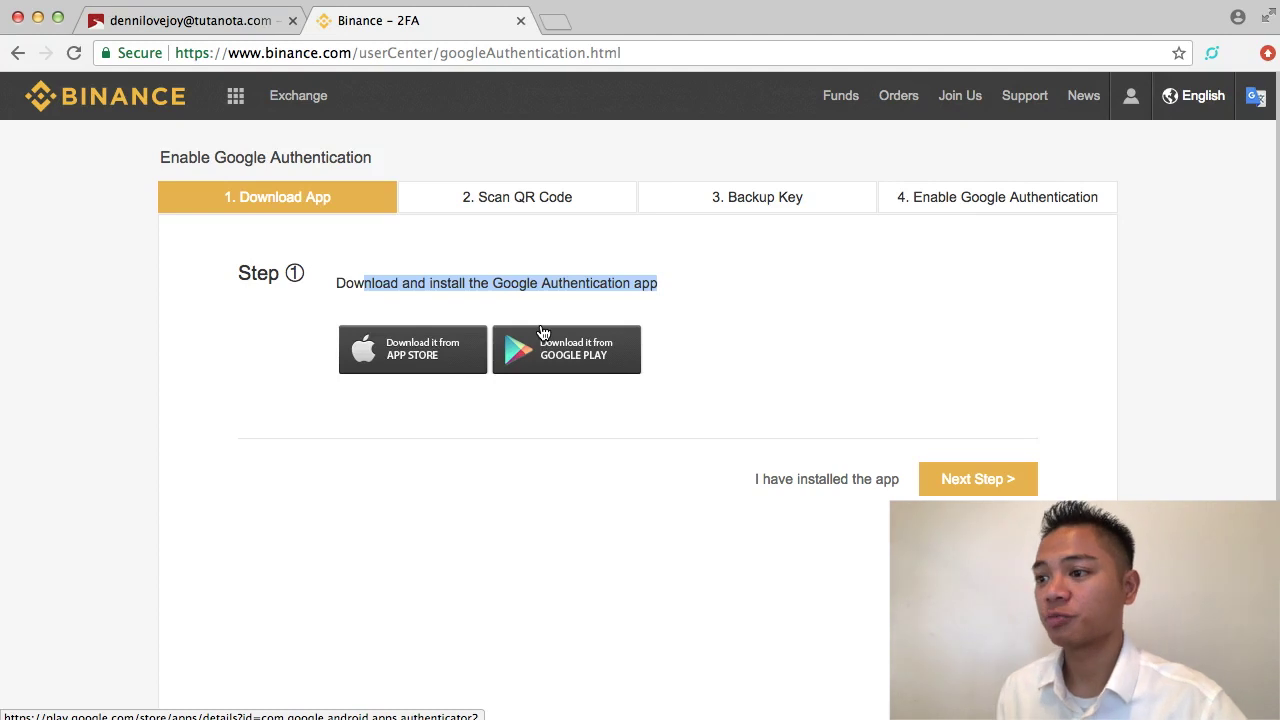
Return to the account page, skipping the 2FA recommendation again, and open the Binance homepage.
left_click(14, 55)
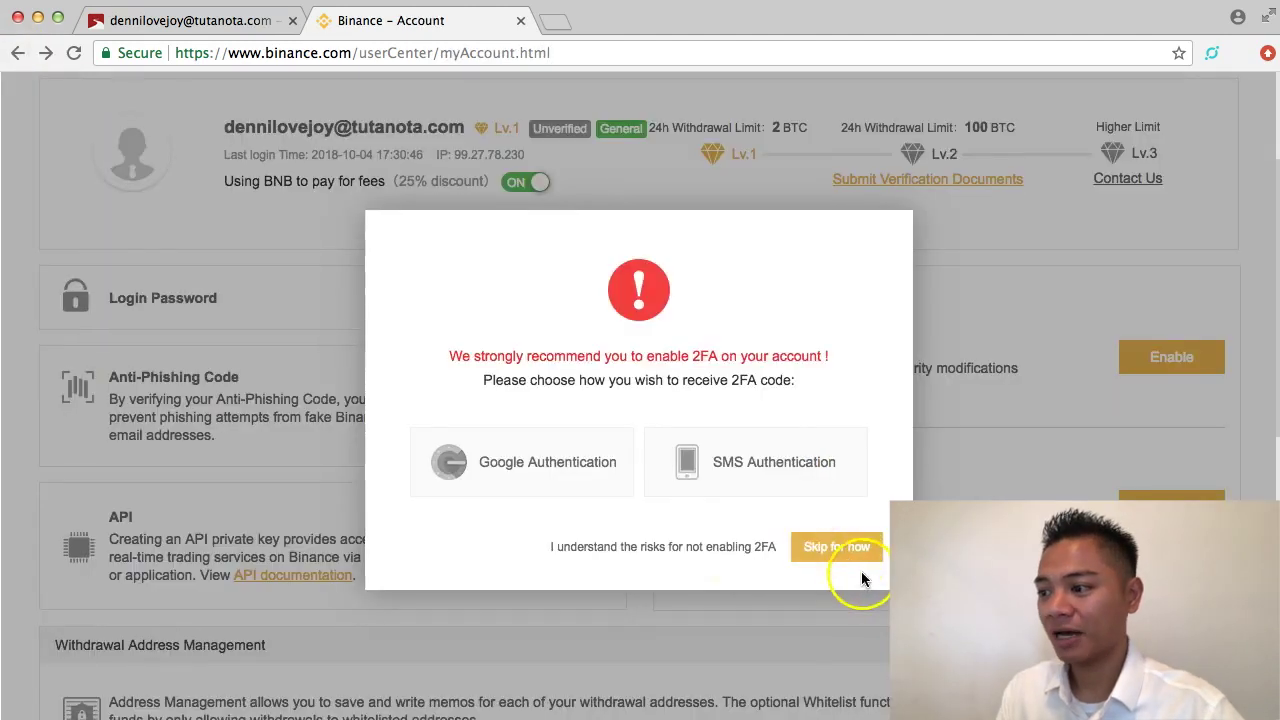
left_click(846, 548)
scroll(648, 424, "up", 3)
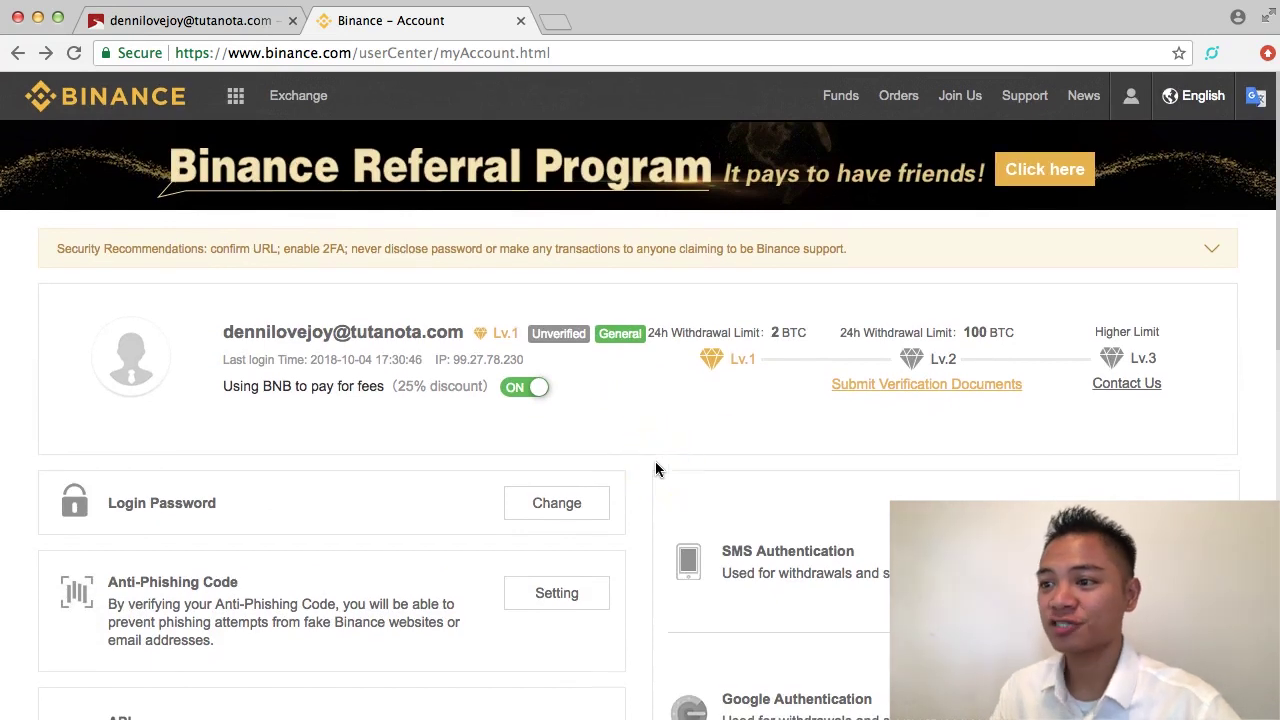
left_click(78, 98)
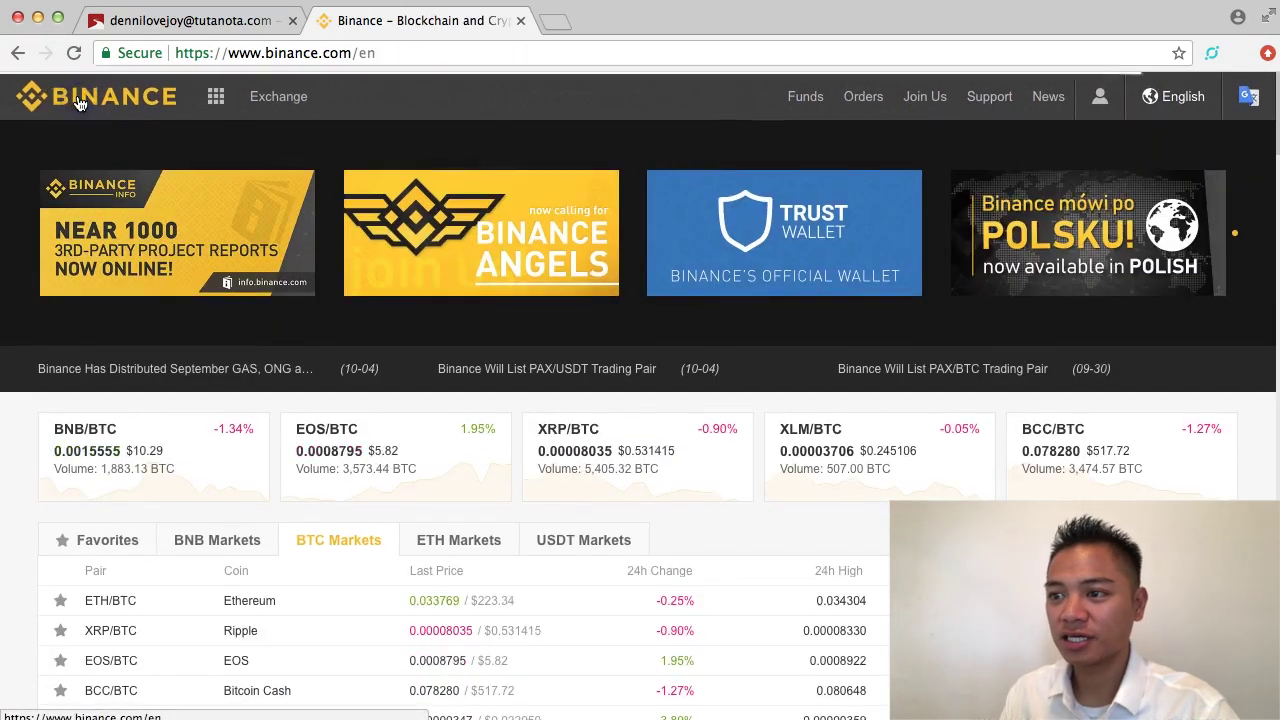
left_click(32, 117)
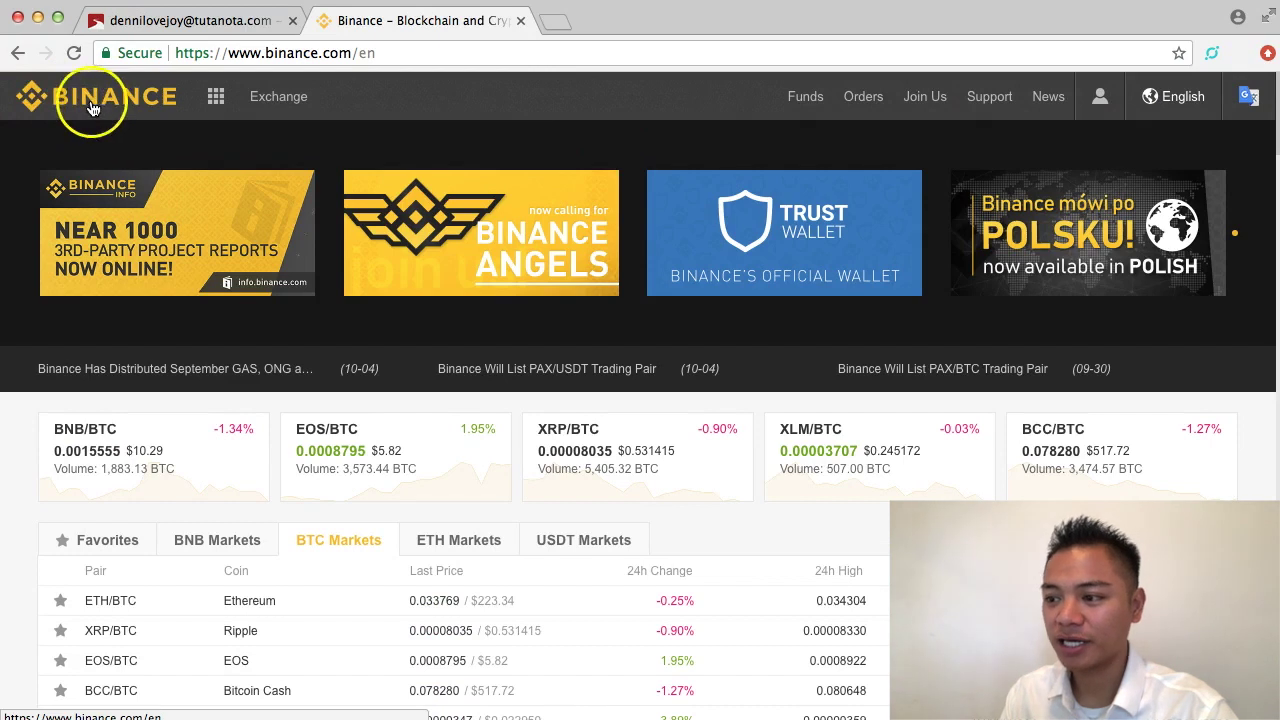
Browse the coin pairs in the BTC Markets list on the Binance homepage.
scroll(467, 375, "down", 2)
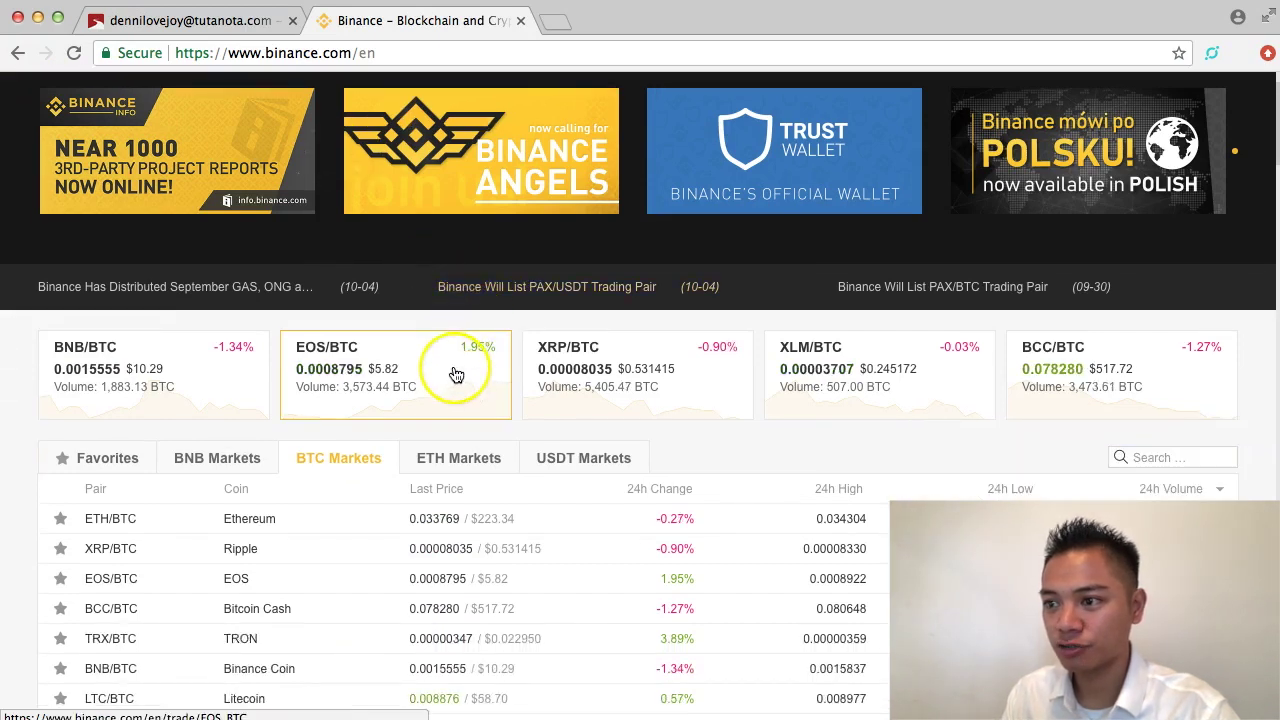
scroll(300, 593, "down", 2)
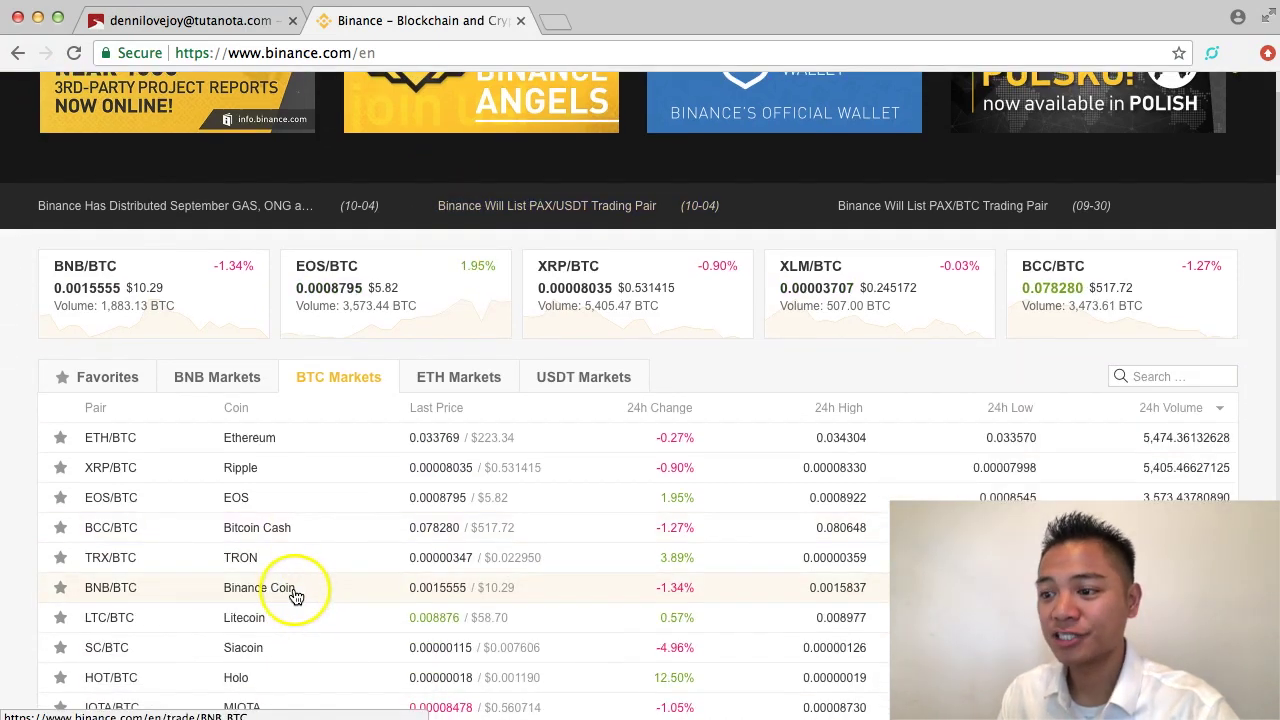
scroll(296, 596, "down", 3)
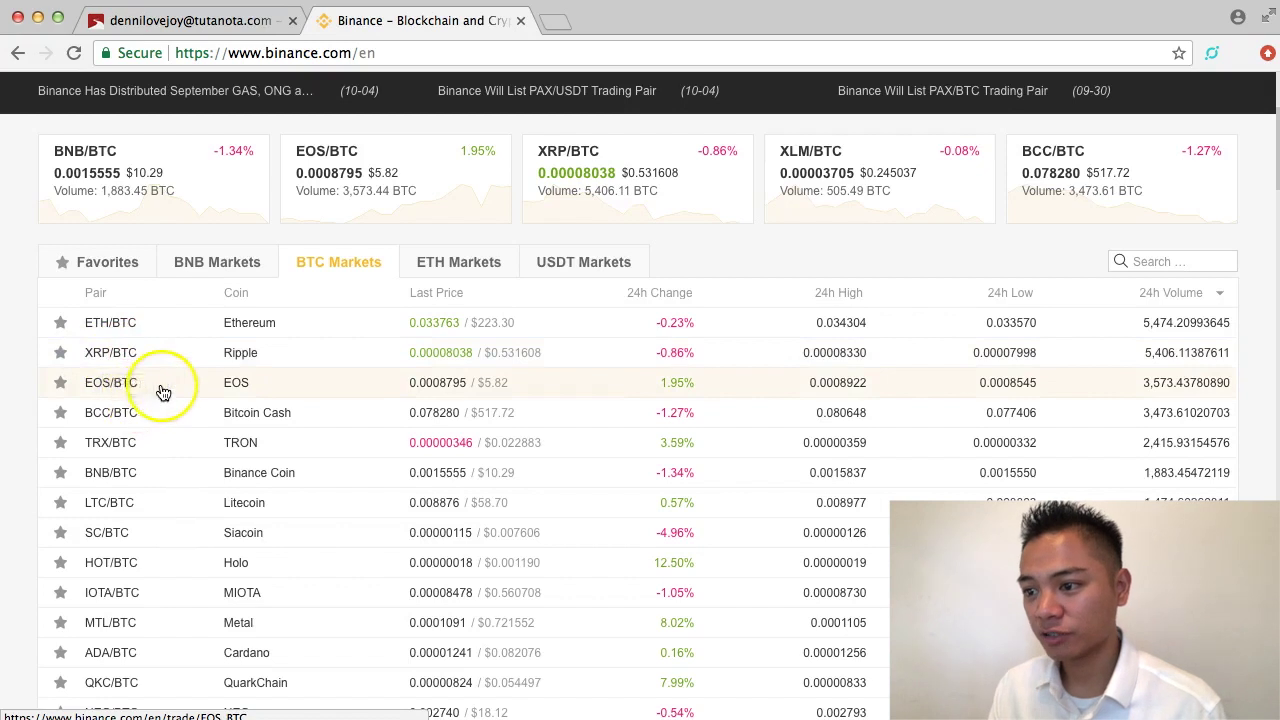
scroll(268, 537, "down", 10)
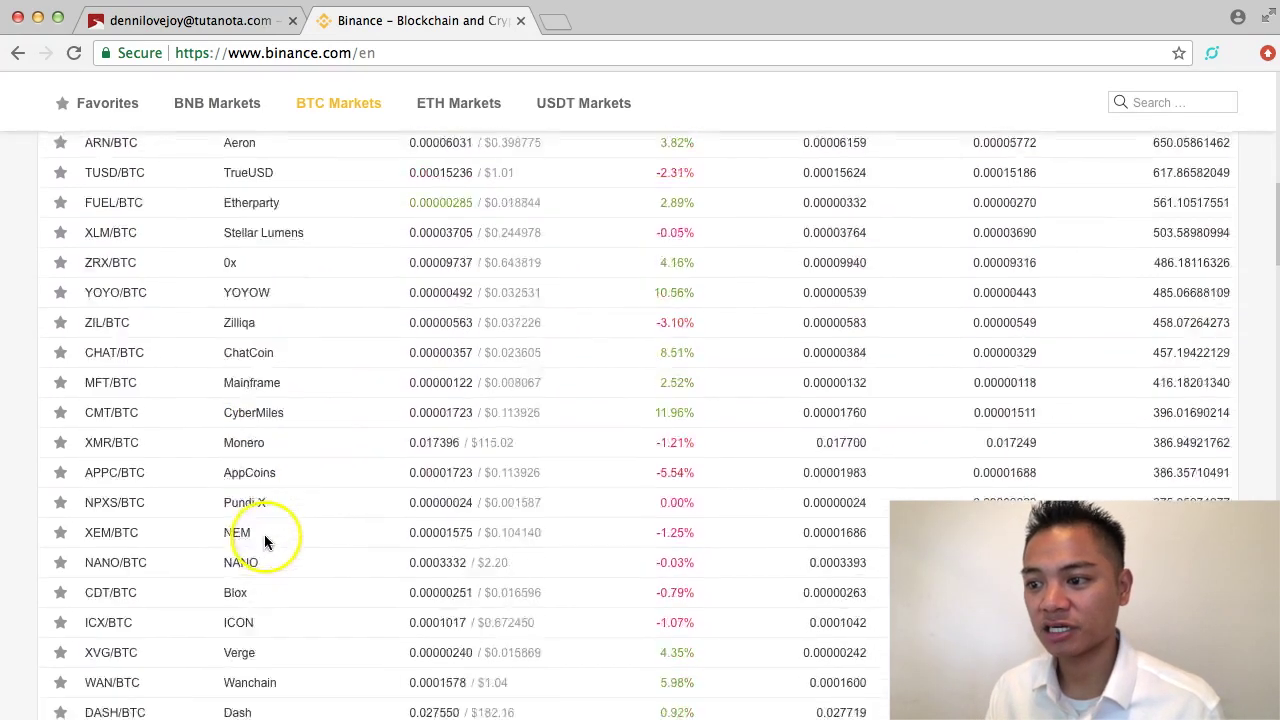
scroll(265, 540, "down", 5)
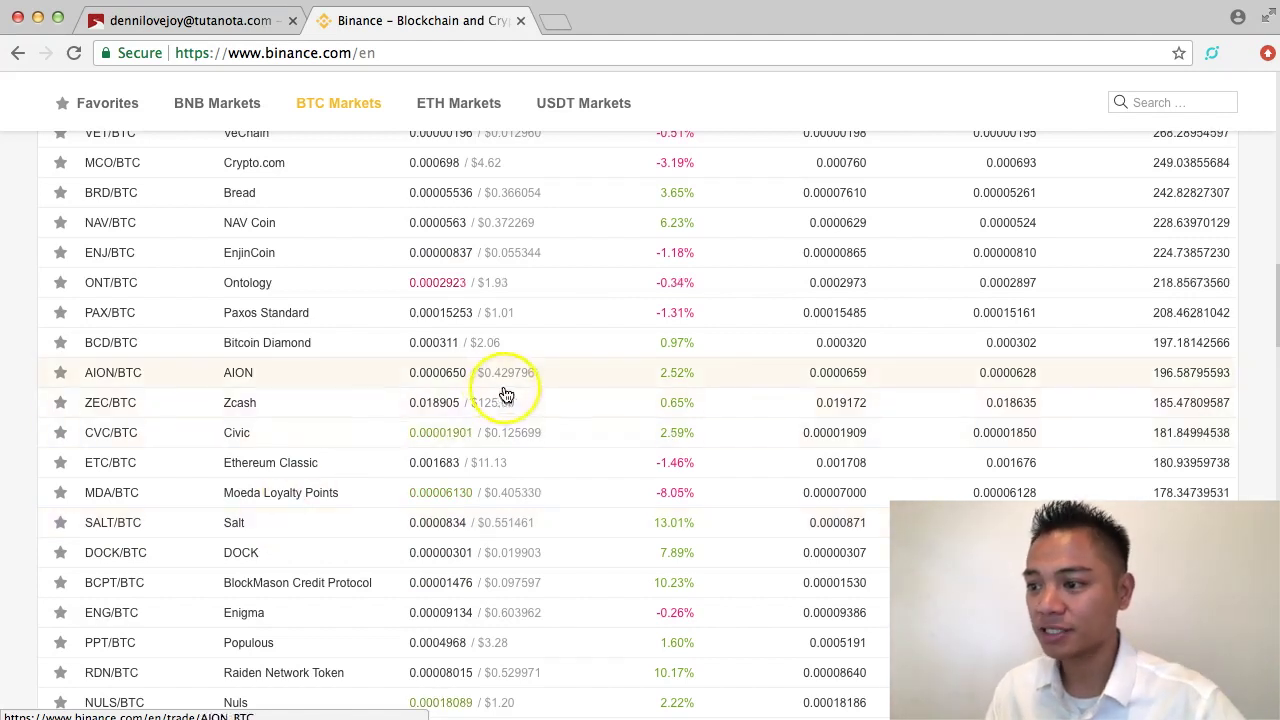
scroll(715, 418, "up", 15)
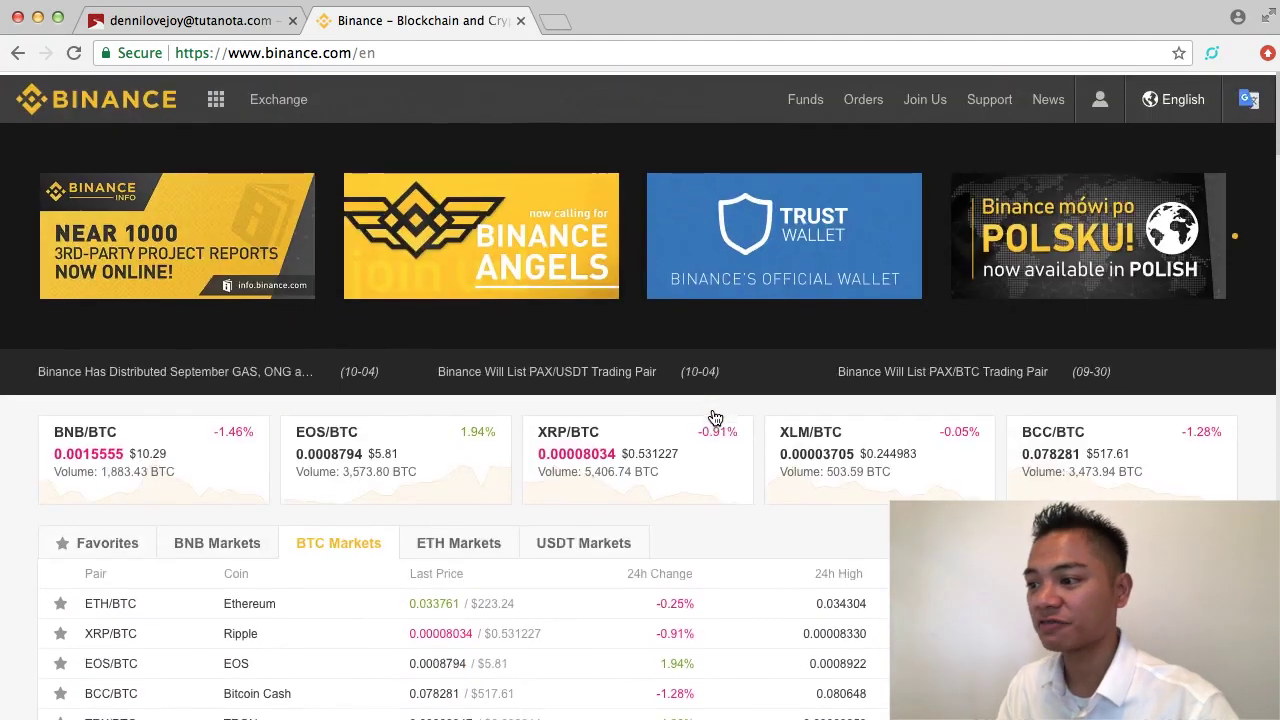
left_click(683, 583)
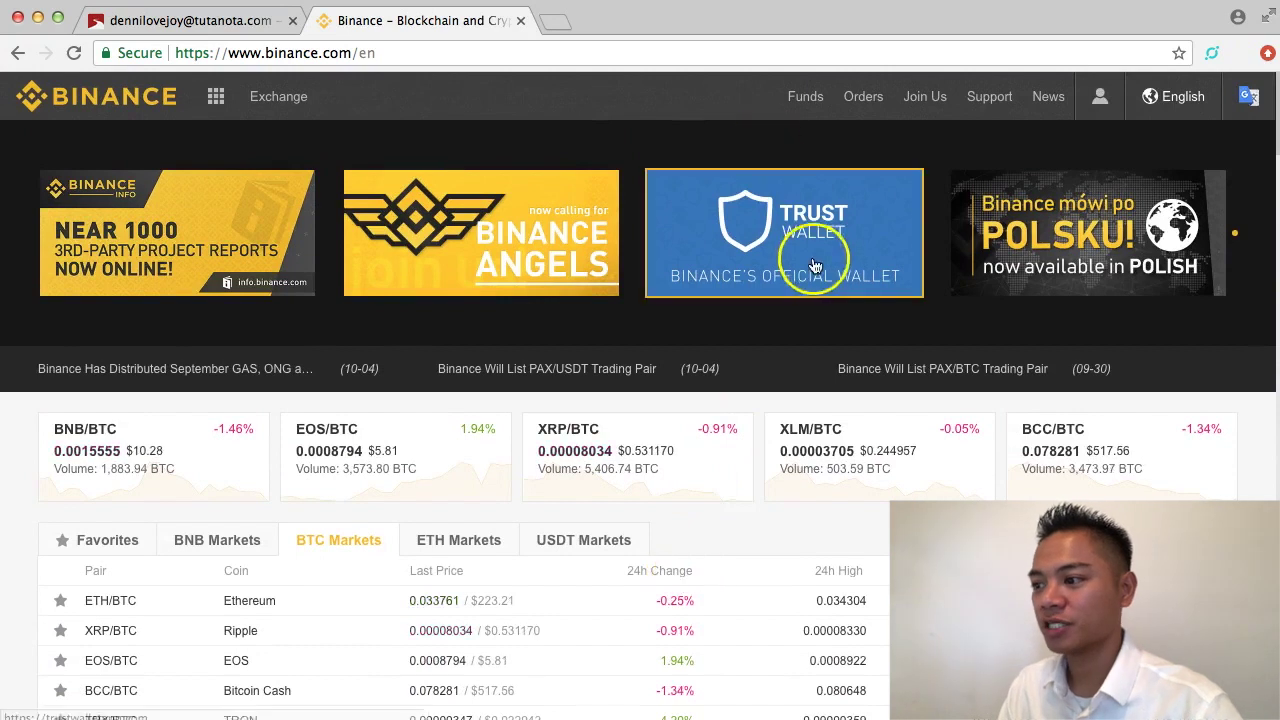
Open the account's Balances page, look through its coin list, and return to the homepage.
mouse_move(806, 97)
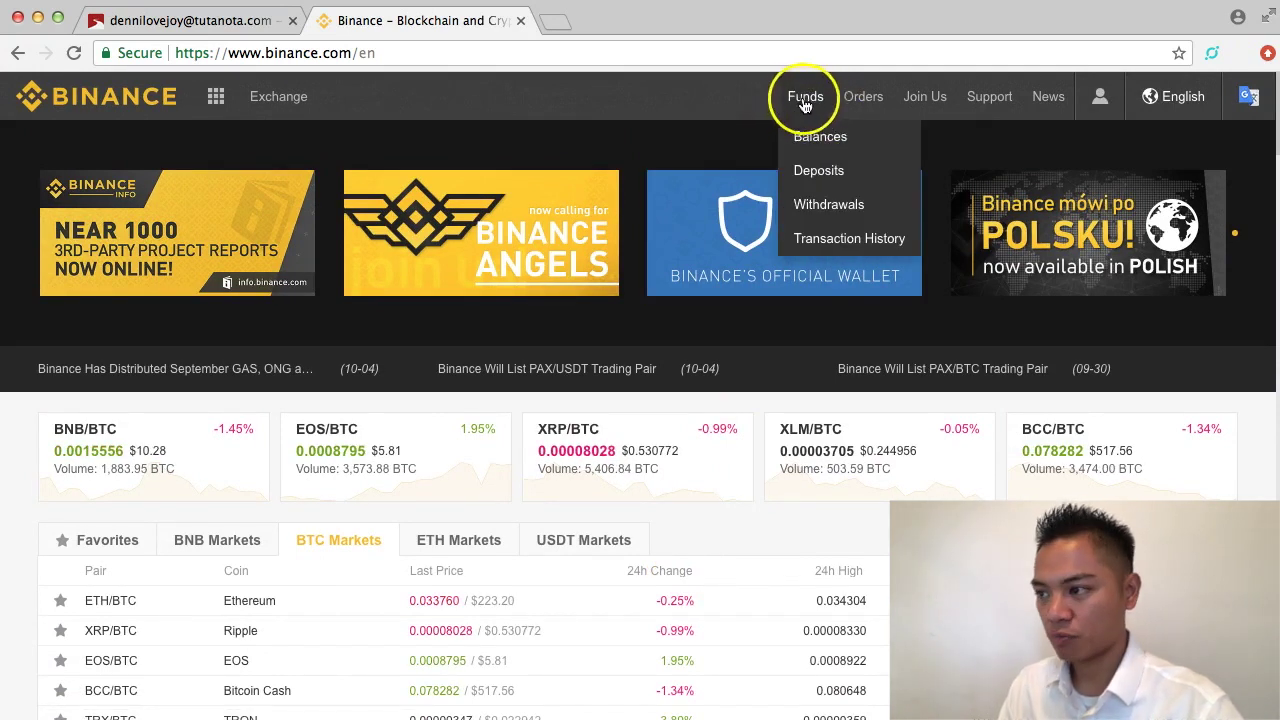
left_click(832, 145)
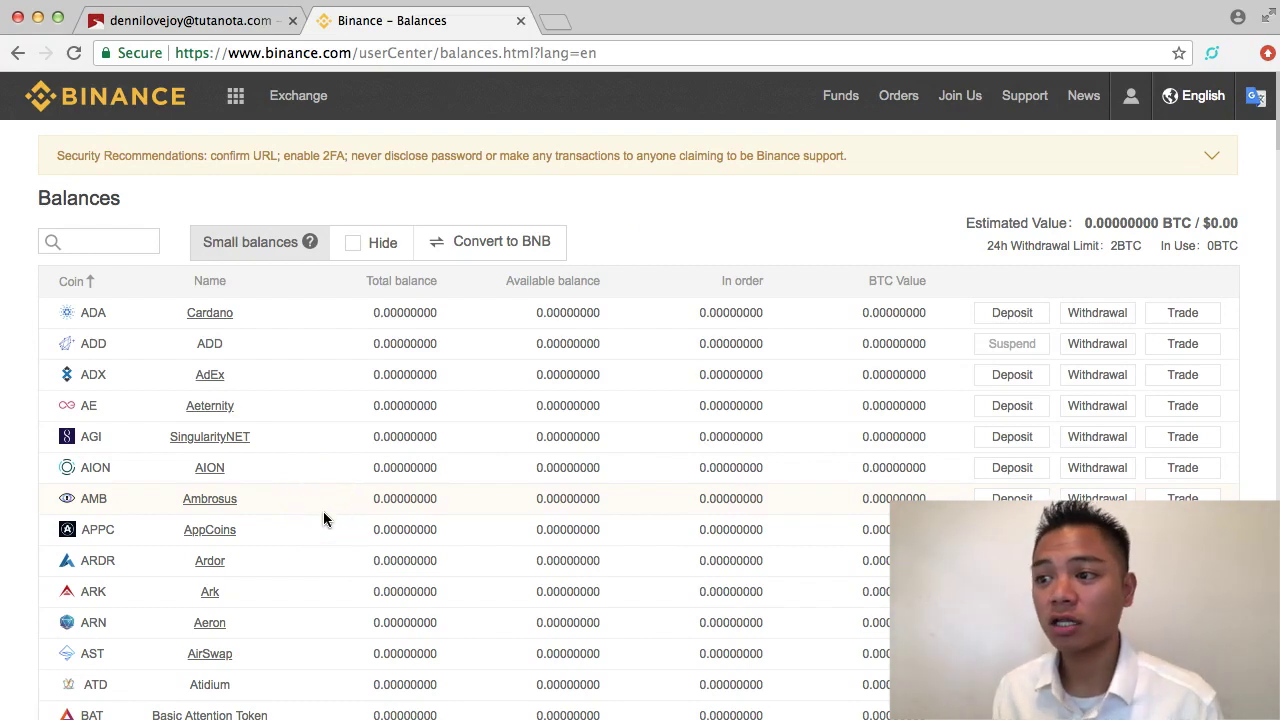
scroll(323, 518, "down", 5)
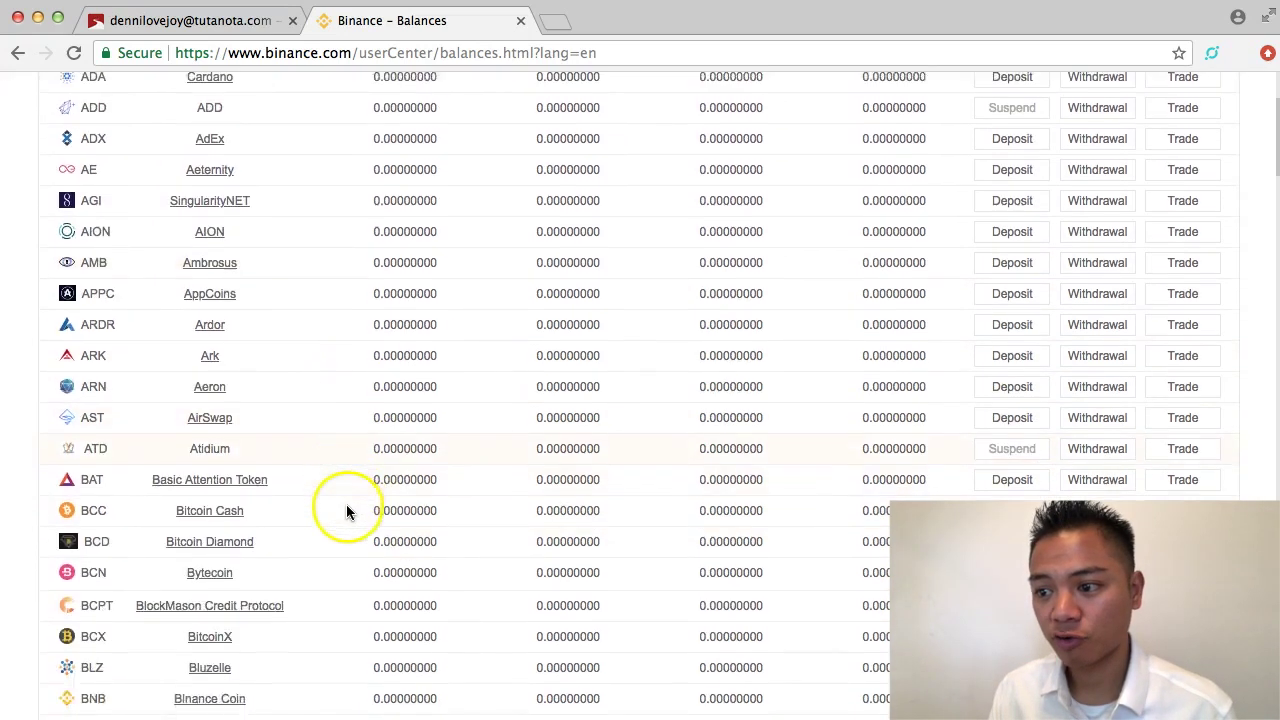
scroll(347, 512, "up", 5)
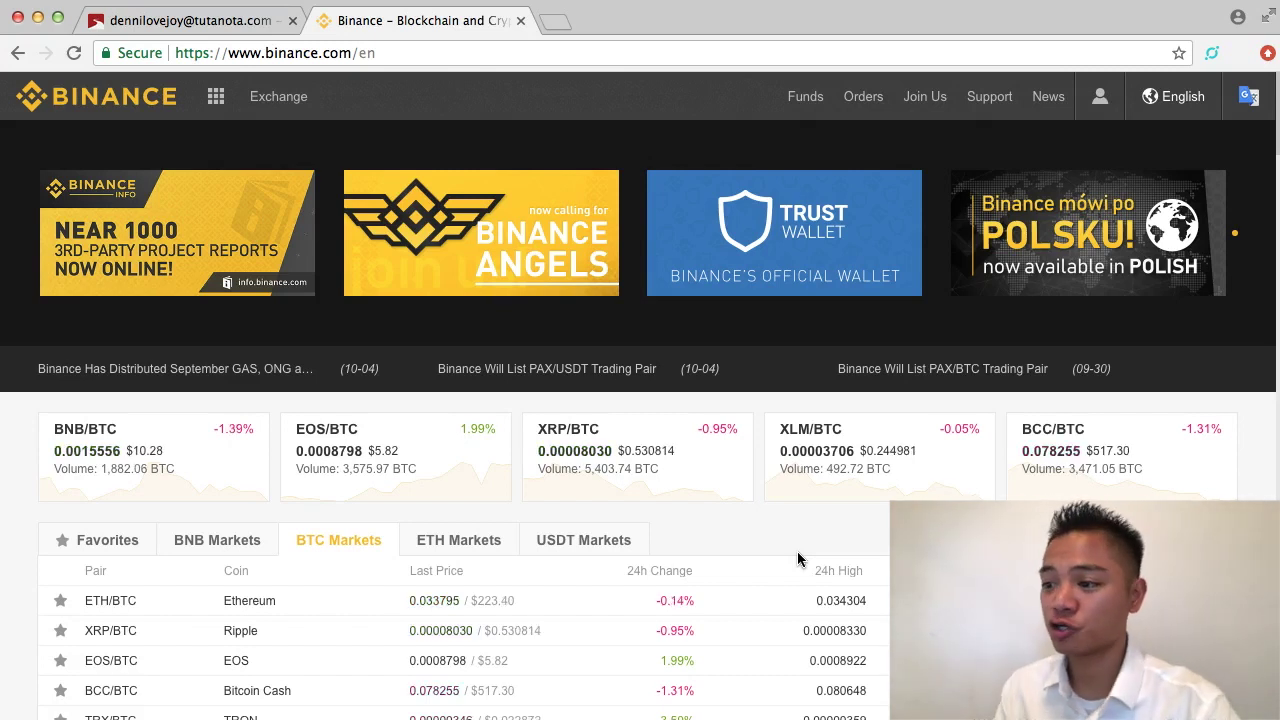
Look through the BTC Markets pairs again, from Ethereum and Ripple down to the lower-volume coins.
scroll(776, 540, "down", 5)
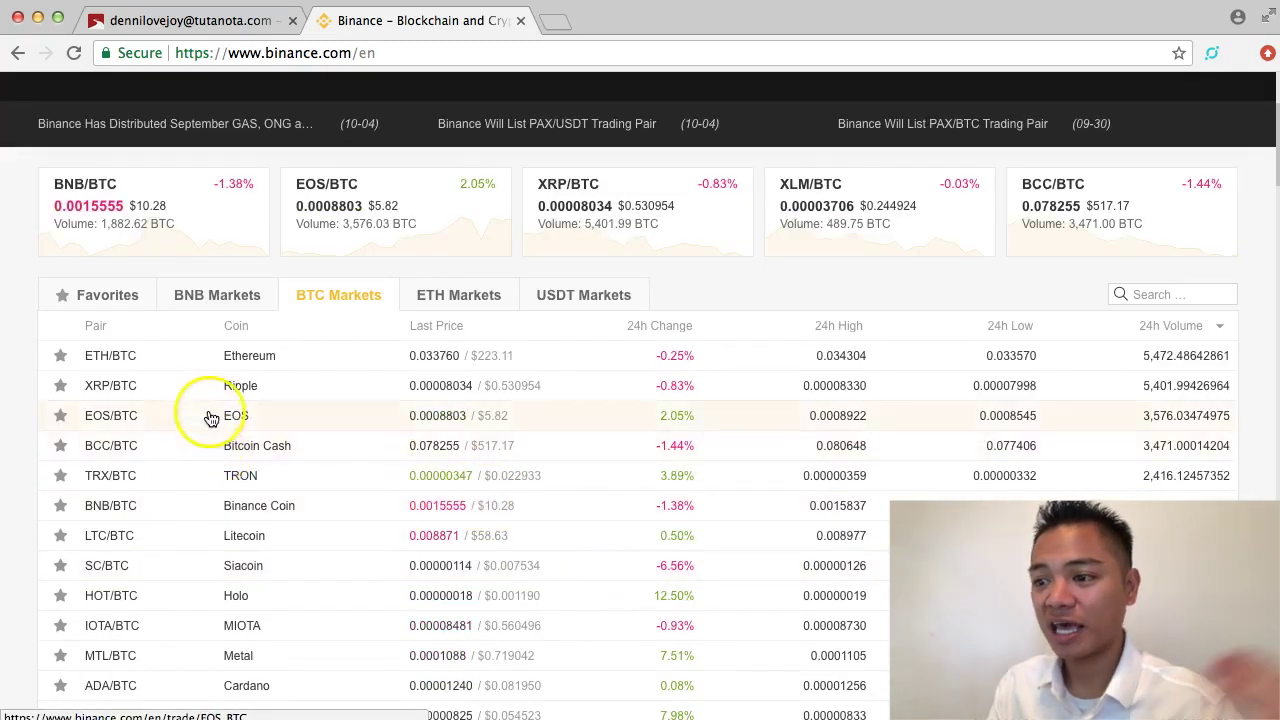
scroll(212, 414, "down", 1)
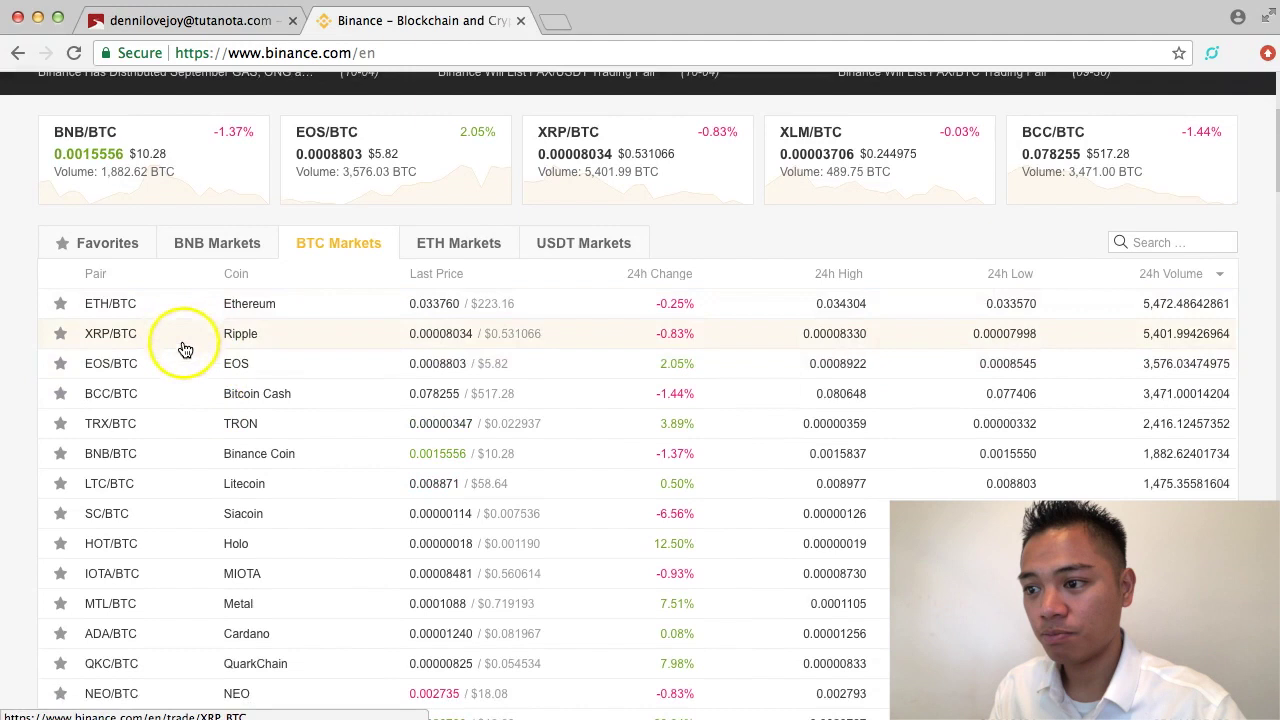
scroll(198, 447, "down", 3)
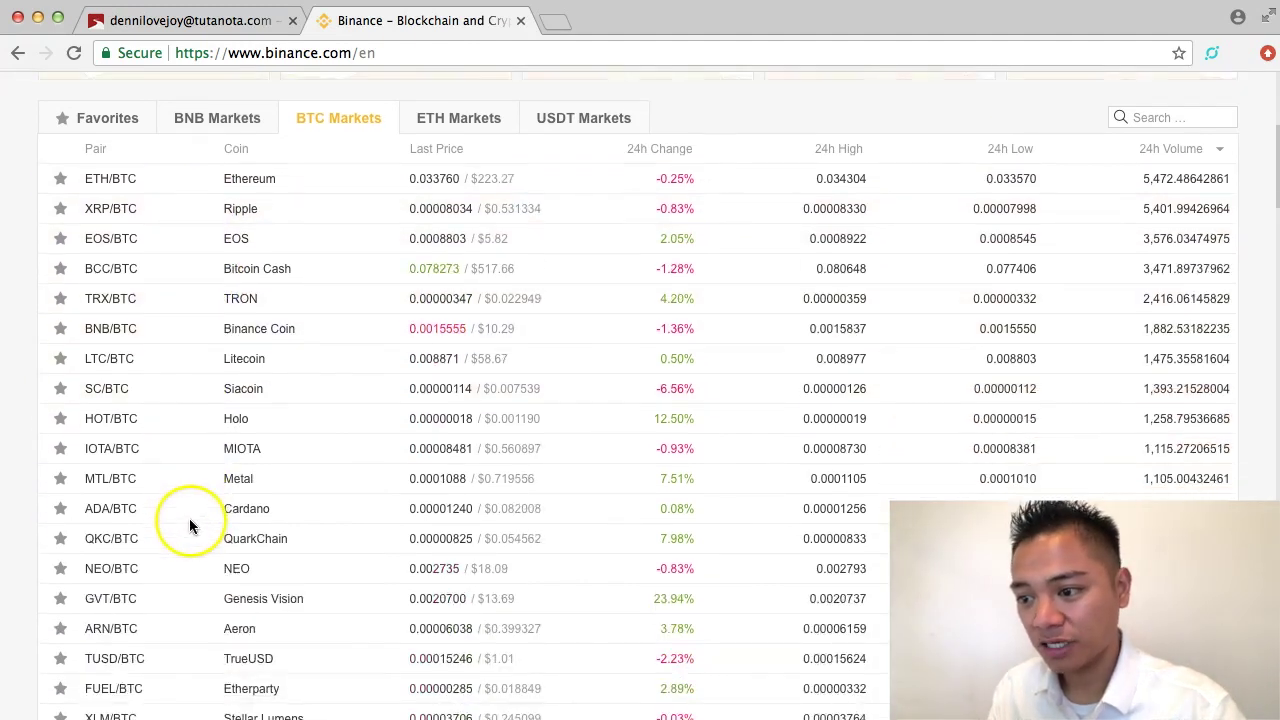
scroll(217, 533, "down", 15)
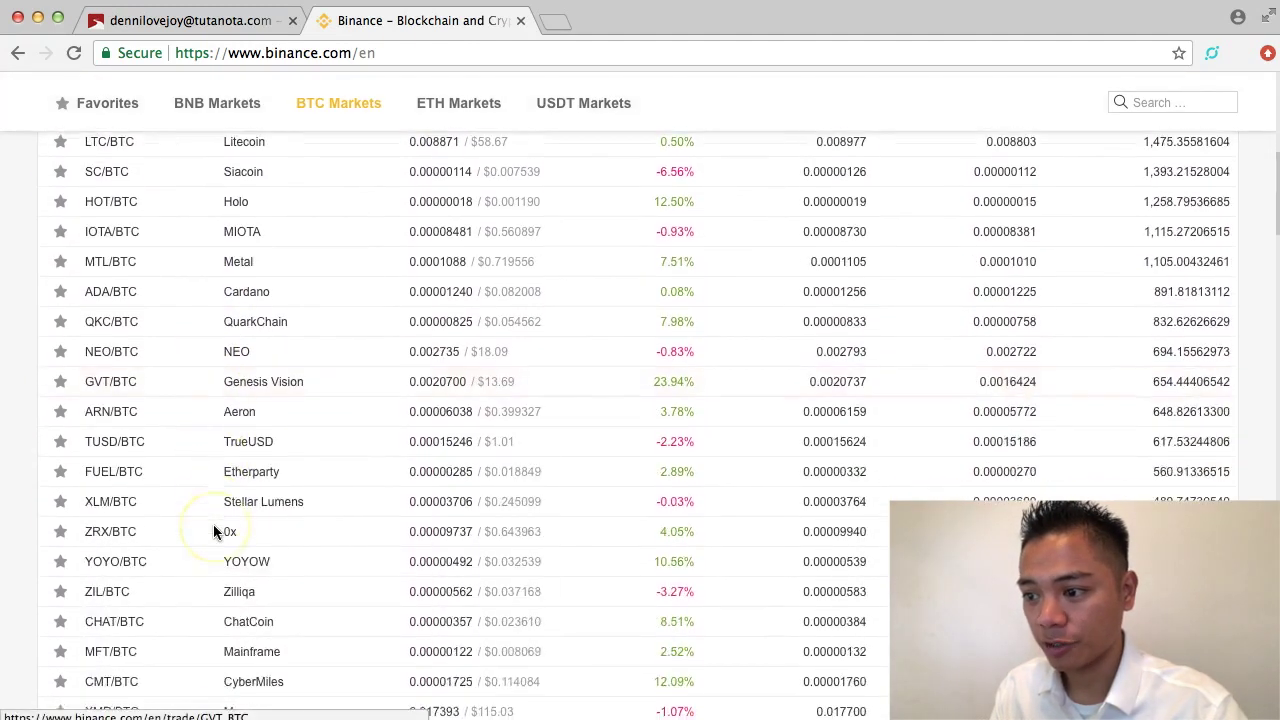
scroll(218, 533, "down", 8)
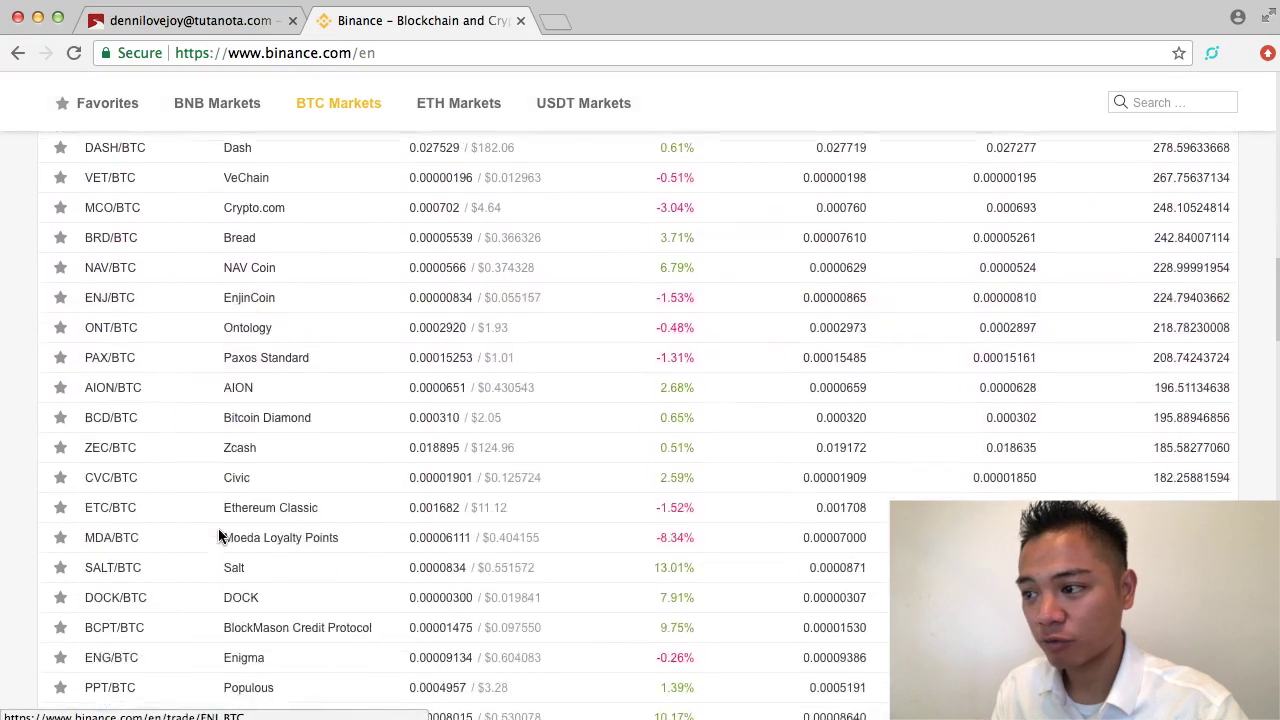
View the ETH Markets, USDT Markets and Favorites lists on the homepage.
left_click(467, 140)
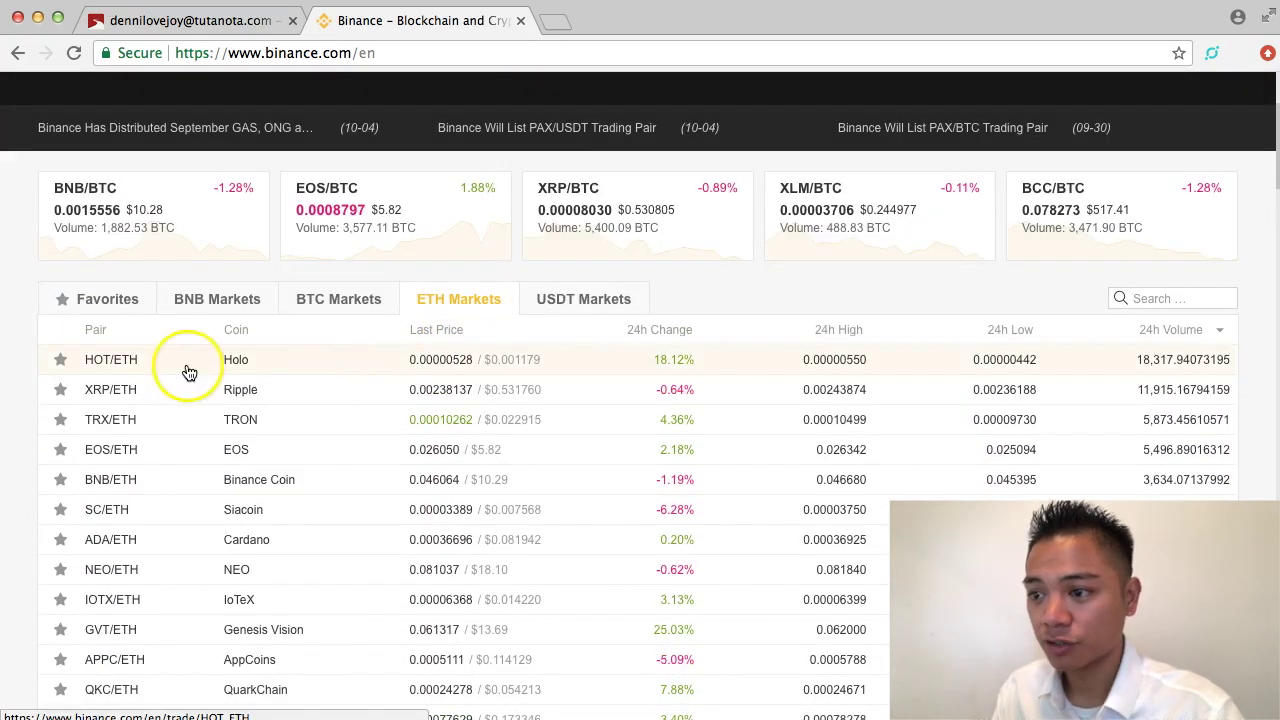
left_click(564, 298)
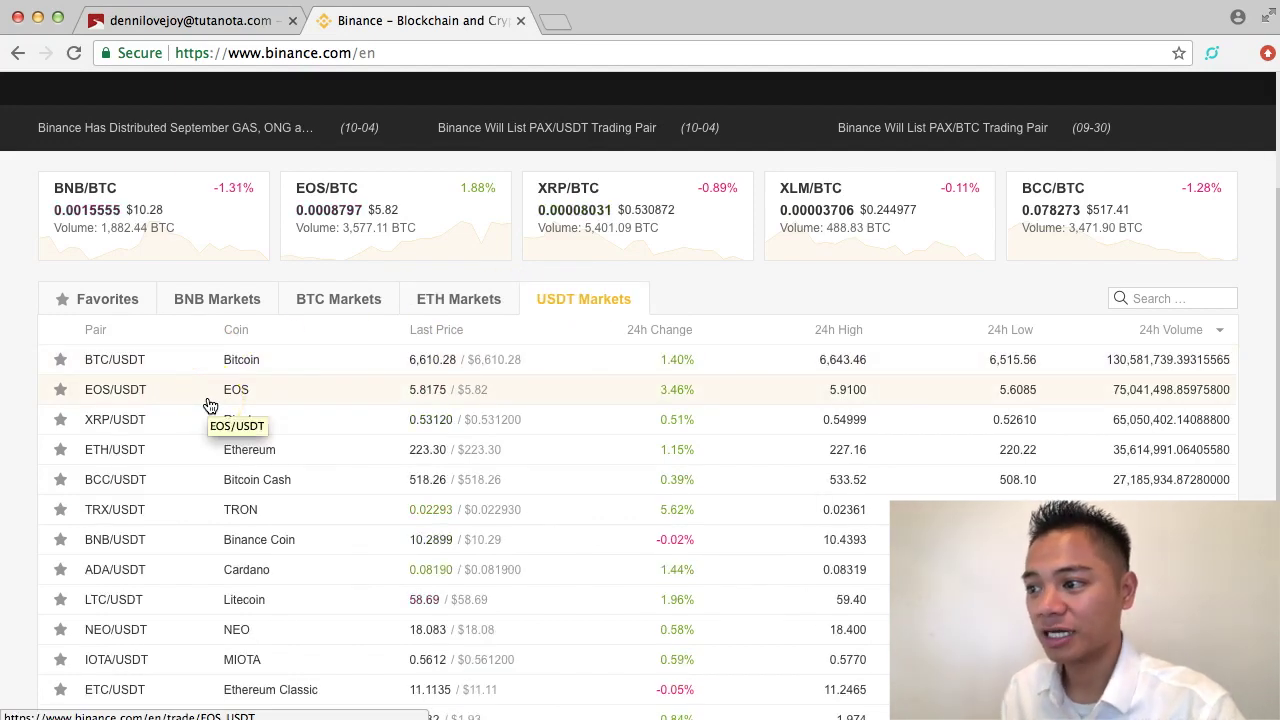
left_click(116, 304)
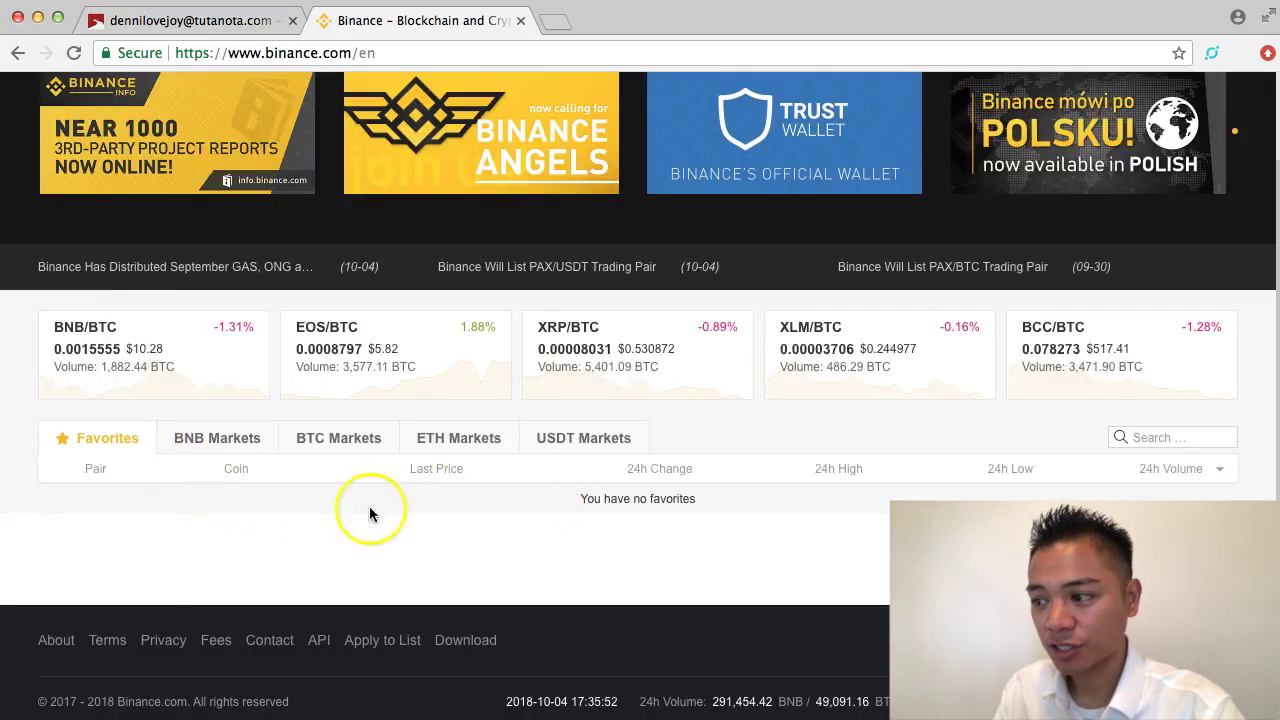
scroll(838, 518, "up", 2)
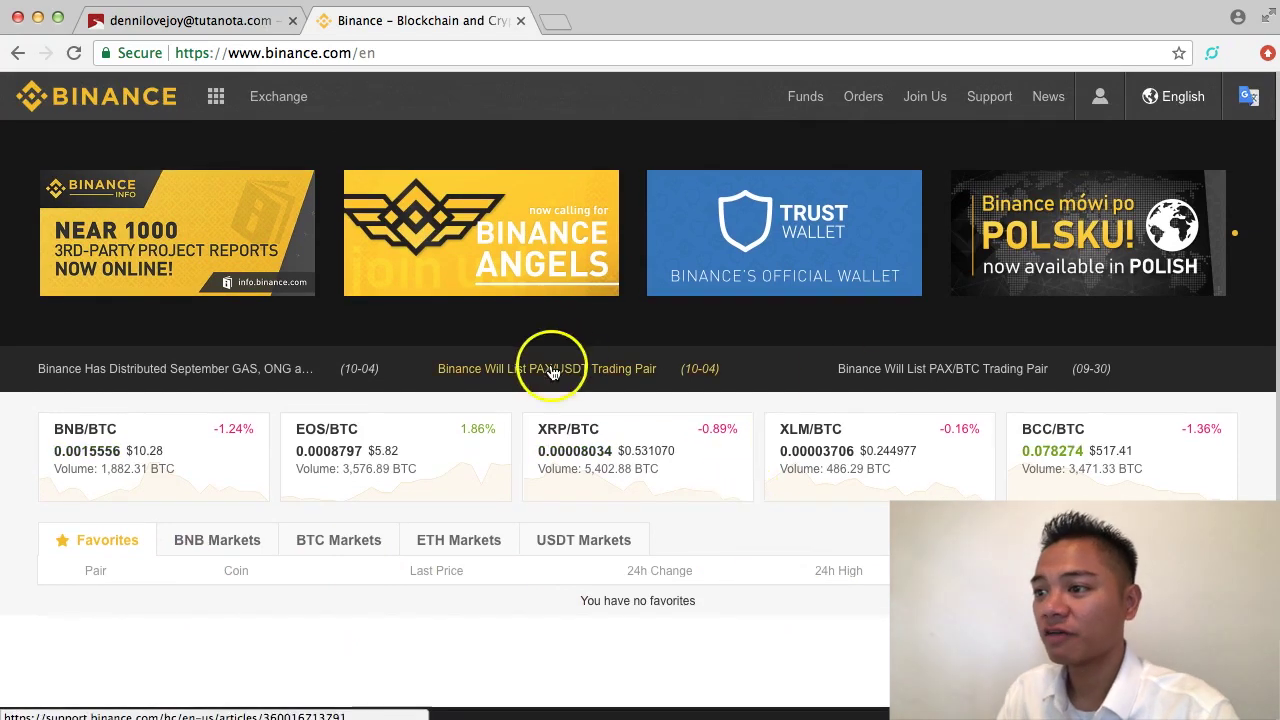
Open the Basic version of the exchange for trading BTC/USDT.
mouse_move(255, 97)
left_click(284, 134)
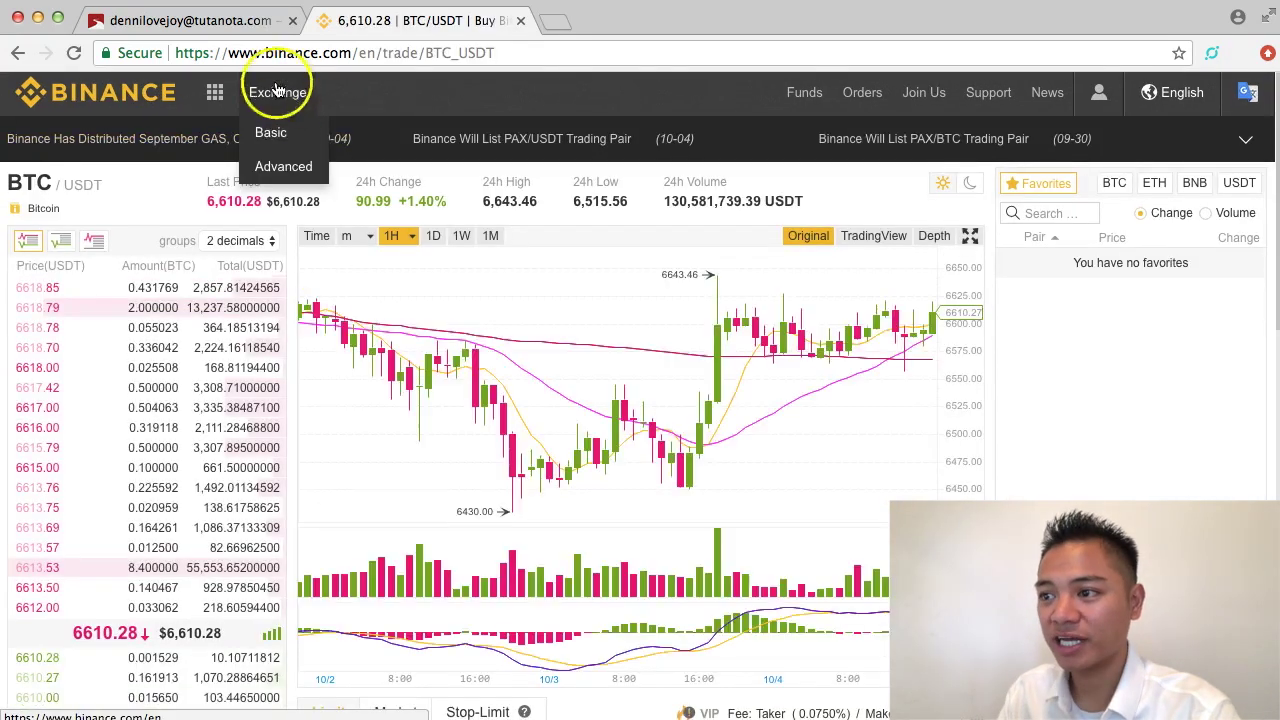
left_click(277, 133)
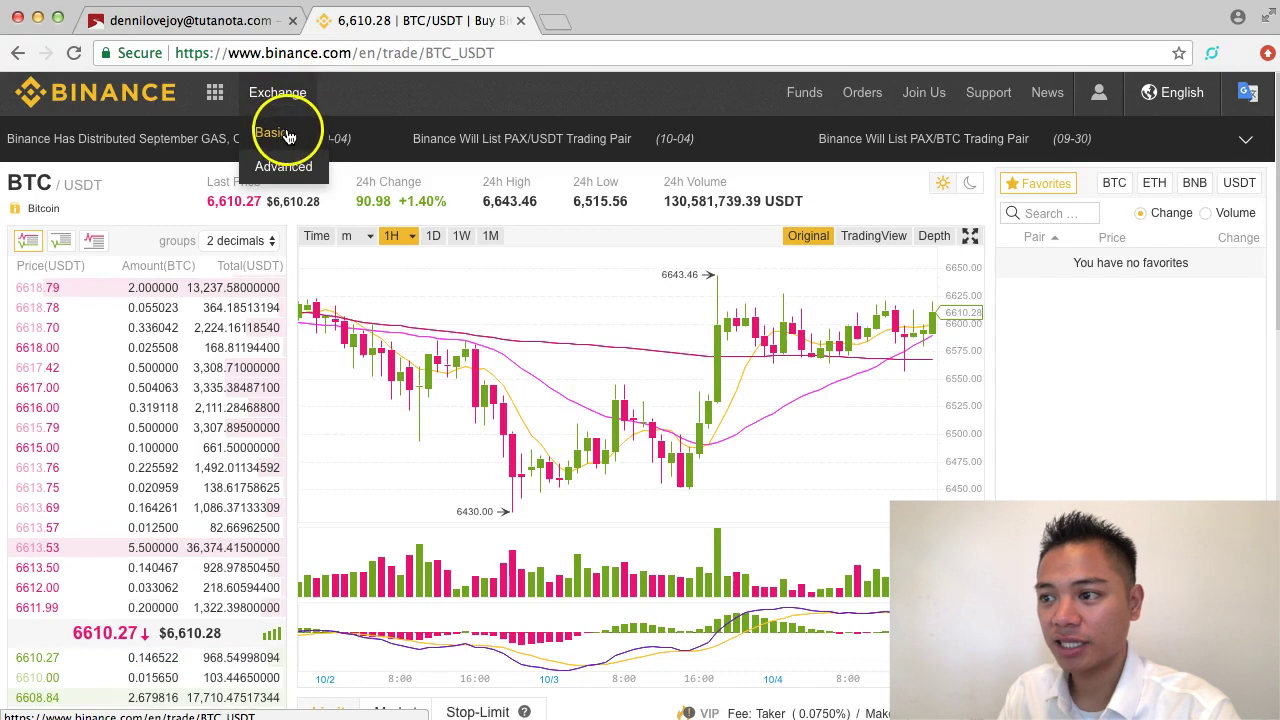
Examine the Limit order forms for buying and selling BTC, checking the Buy BTC amount field without entering a value.
scroll(706, 350, "down", 5)
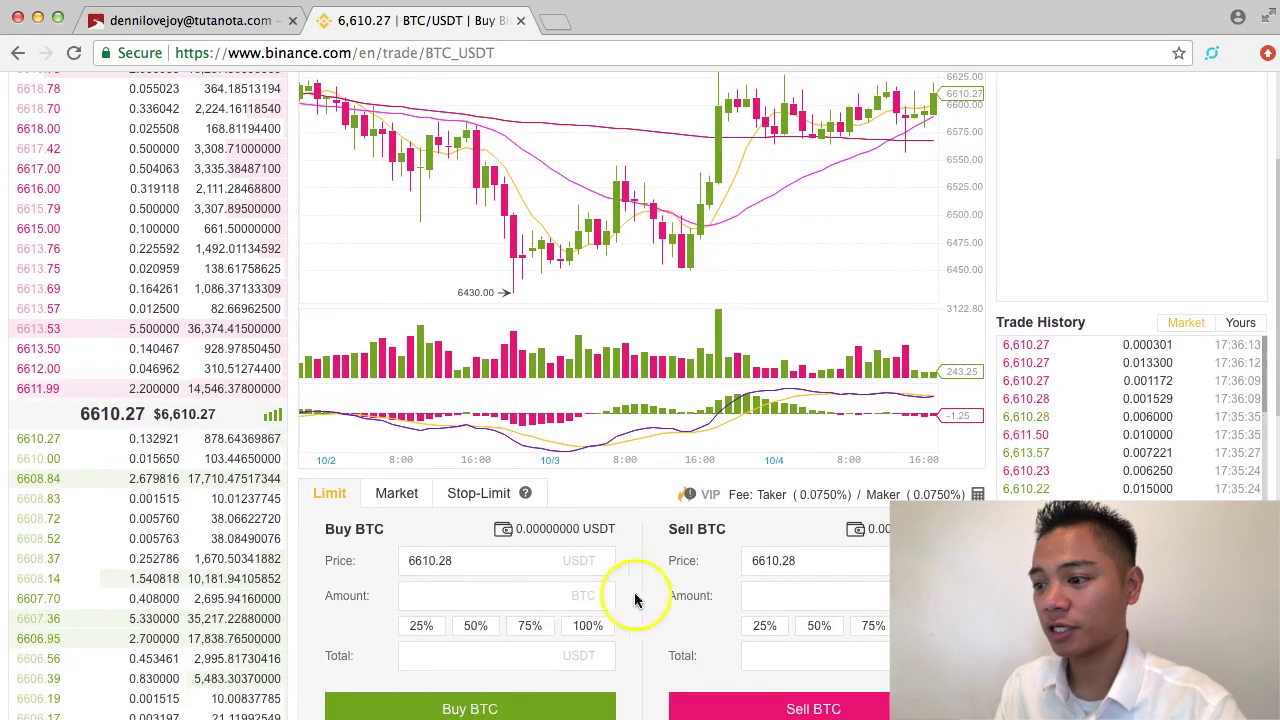
scroll(600, 598, "down", 1)
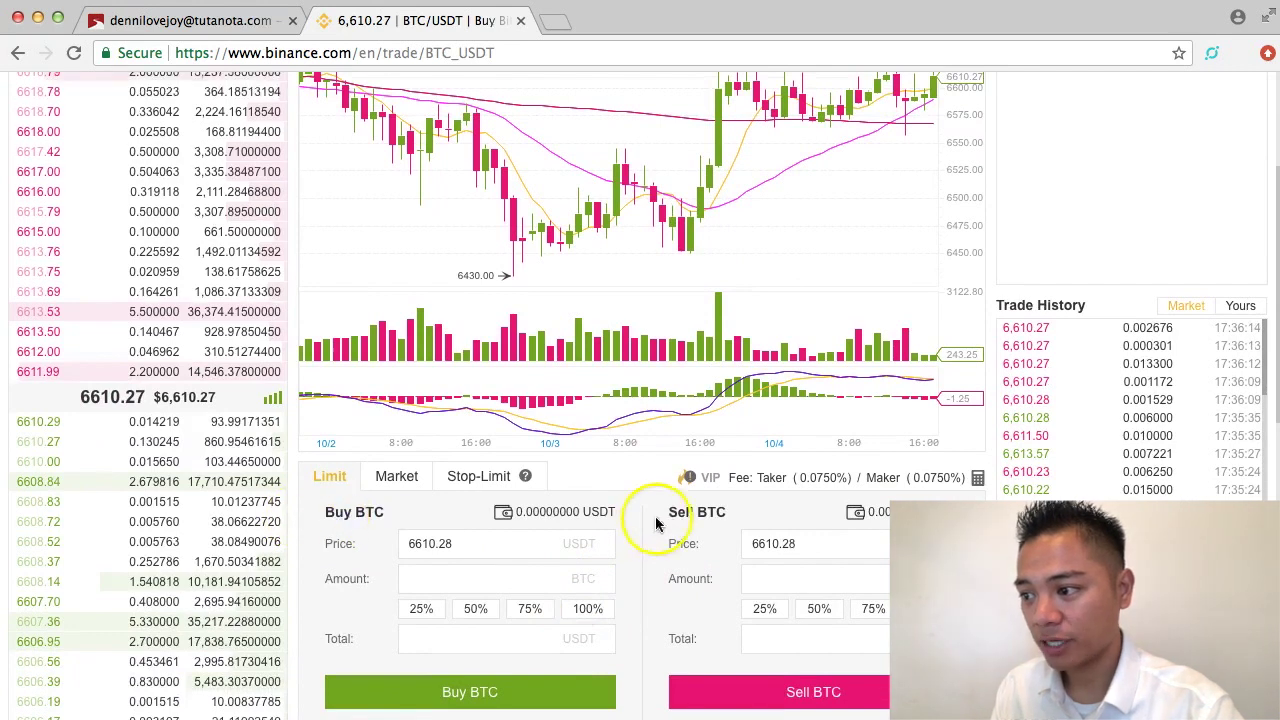
left_click(495, 578)
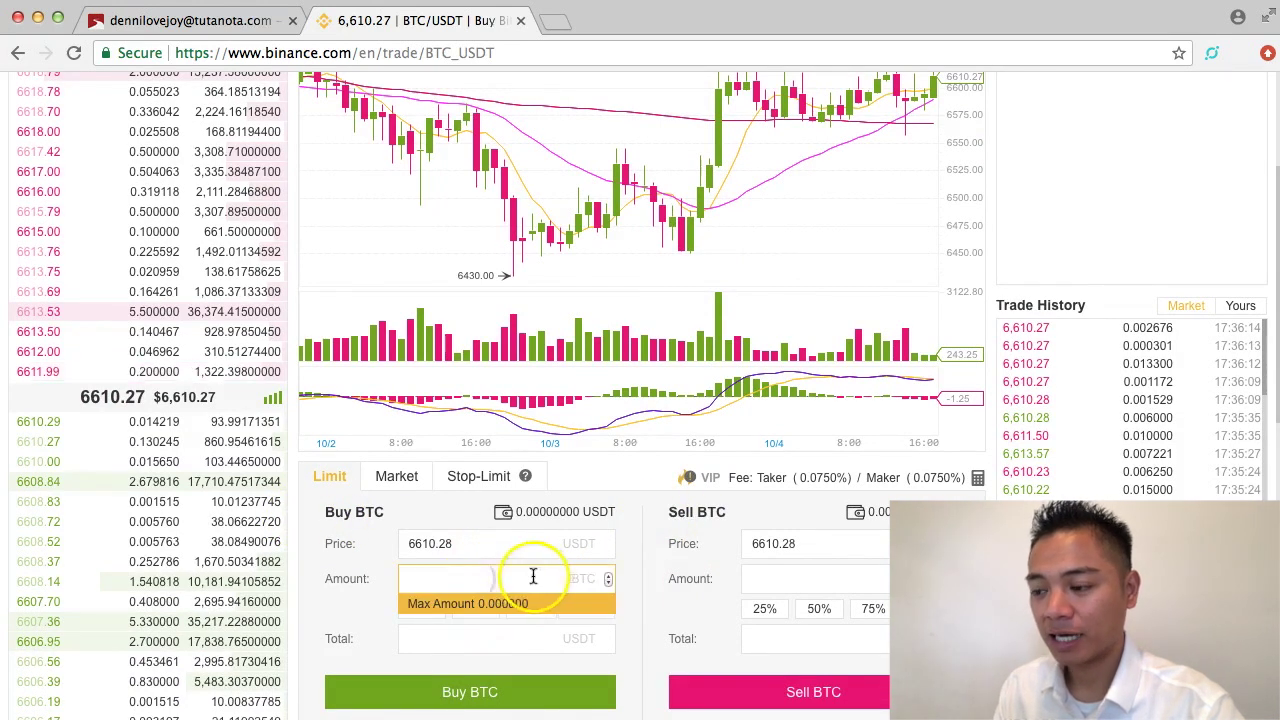
left_click(645, 583)
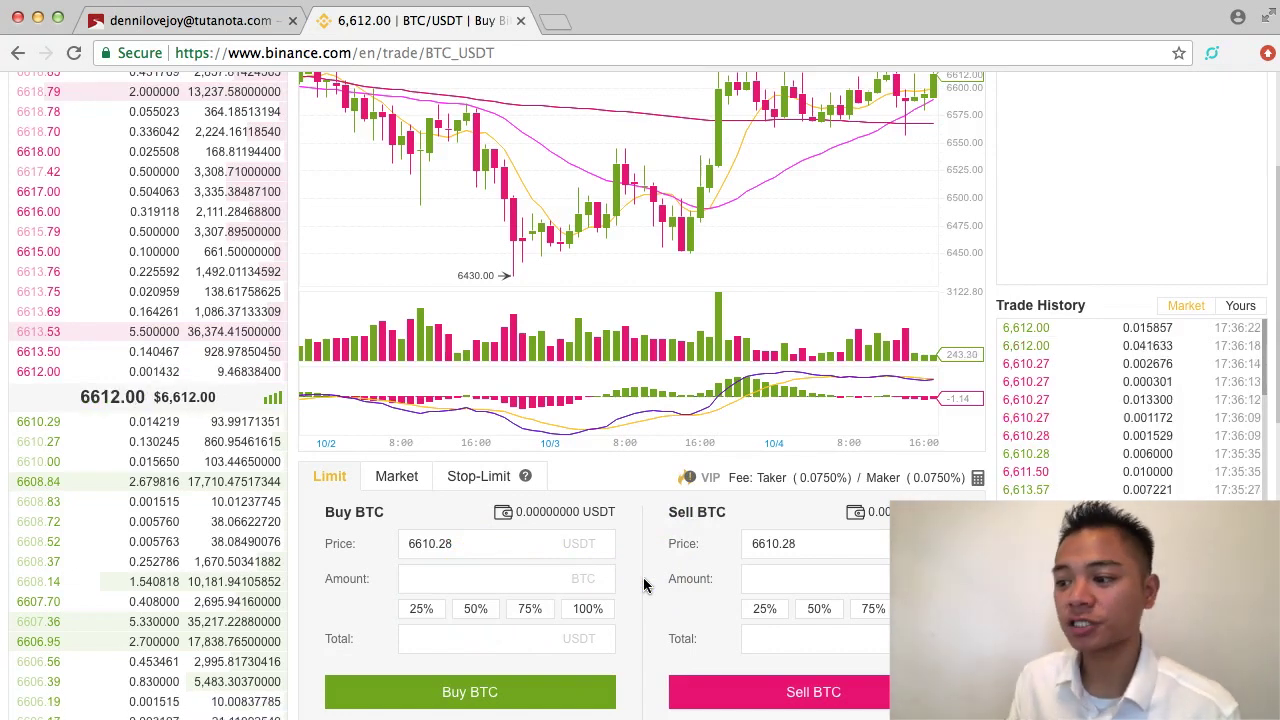
left_click(640, 582)
scroll(640, 582, "down", 3)
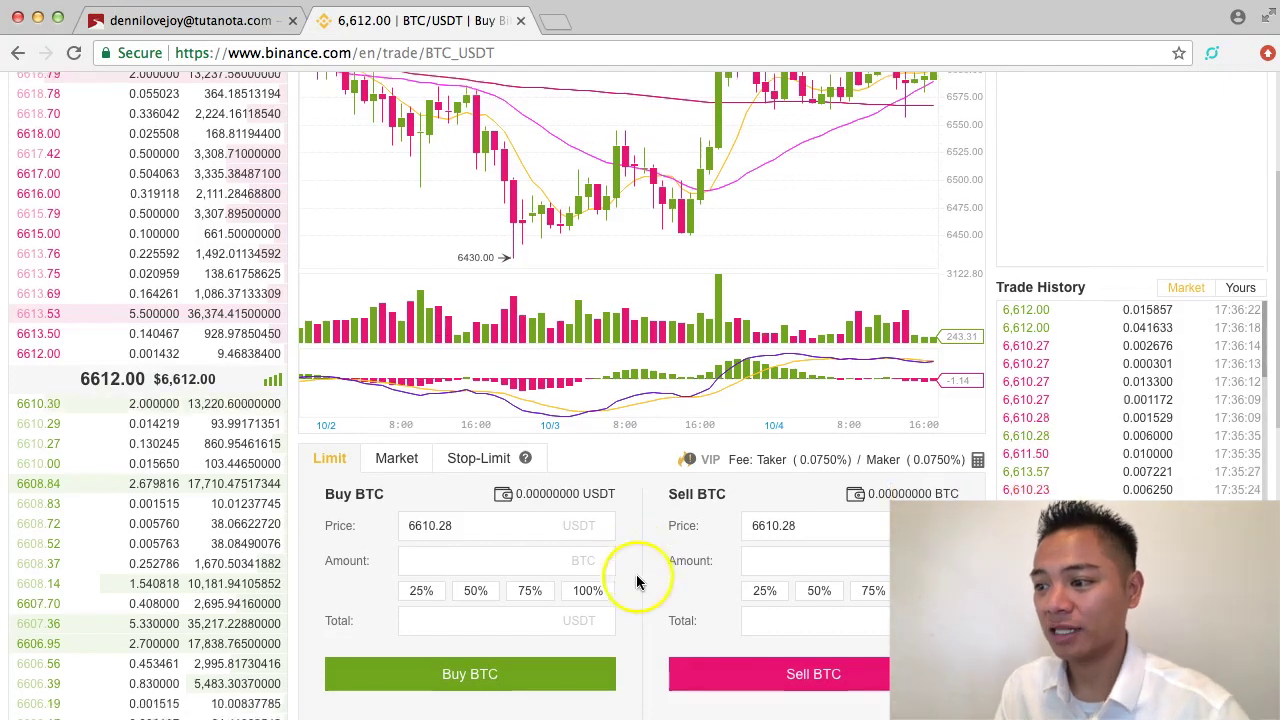
Examine the BTC/USDT candlestick chart and the surrounding trading page, including the order book and trade history.
scroll(640, 582, "up", 3)
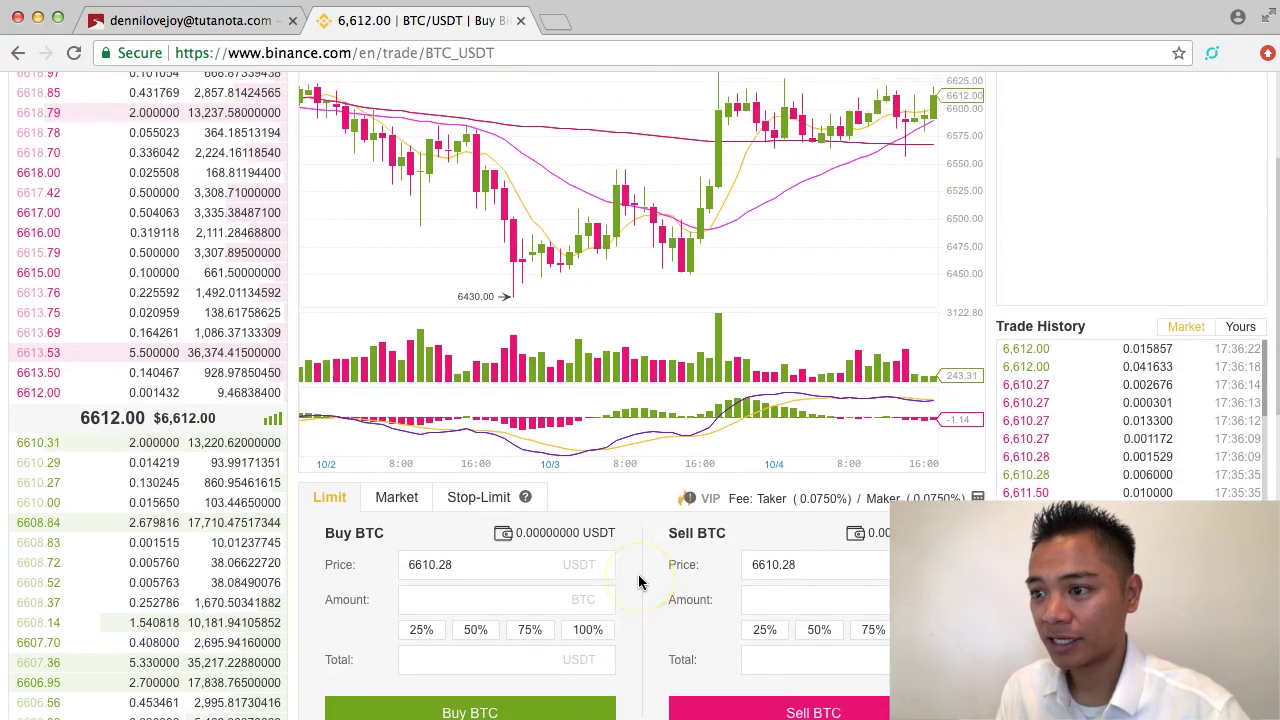
scroll(420, 460, "up", 2)
scroll(140, 330, "up", 1)
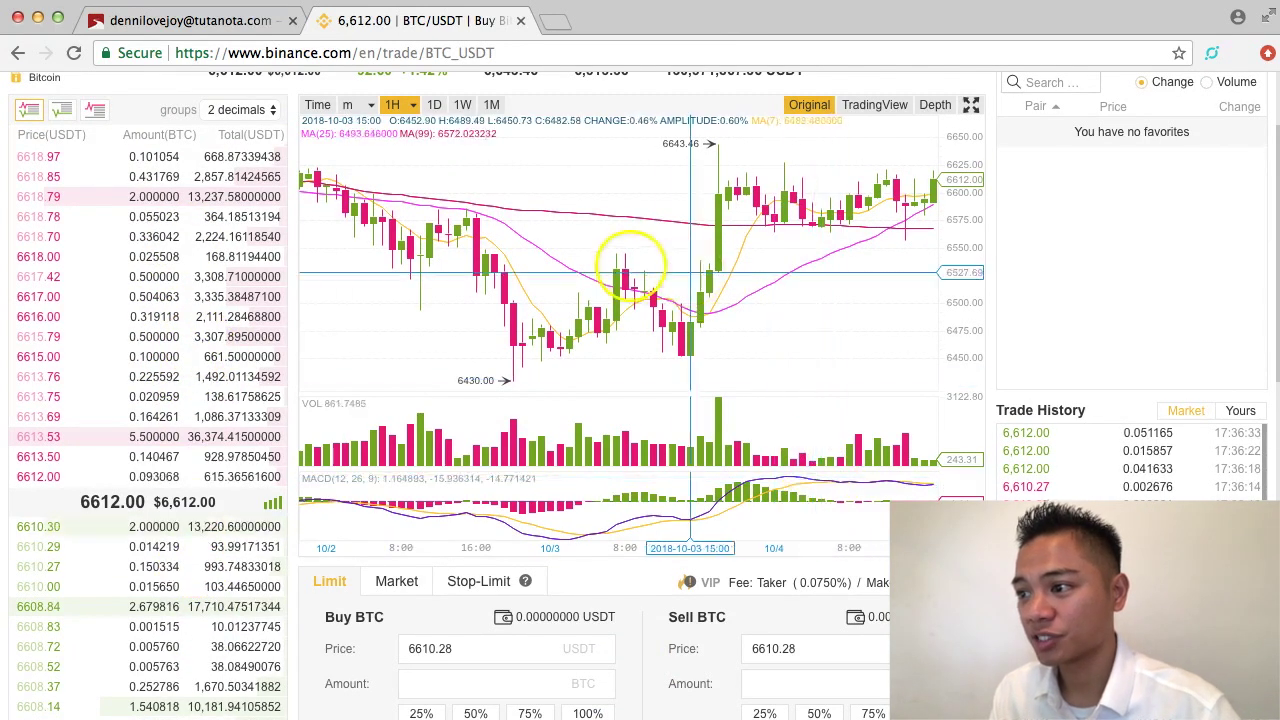
scroll(584, 368, "down", 3)
scroll(590, 400, "down", 2)
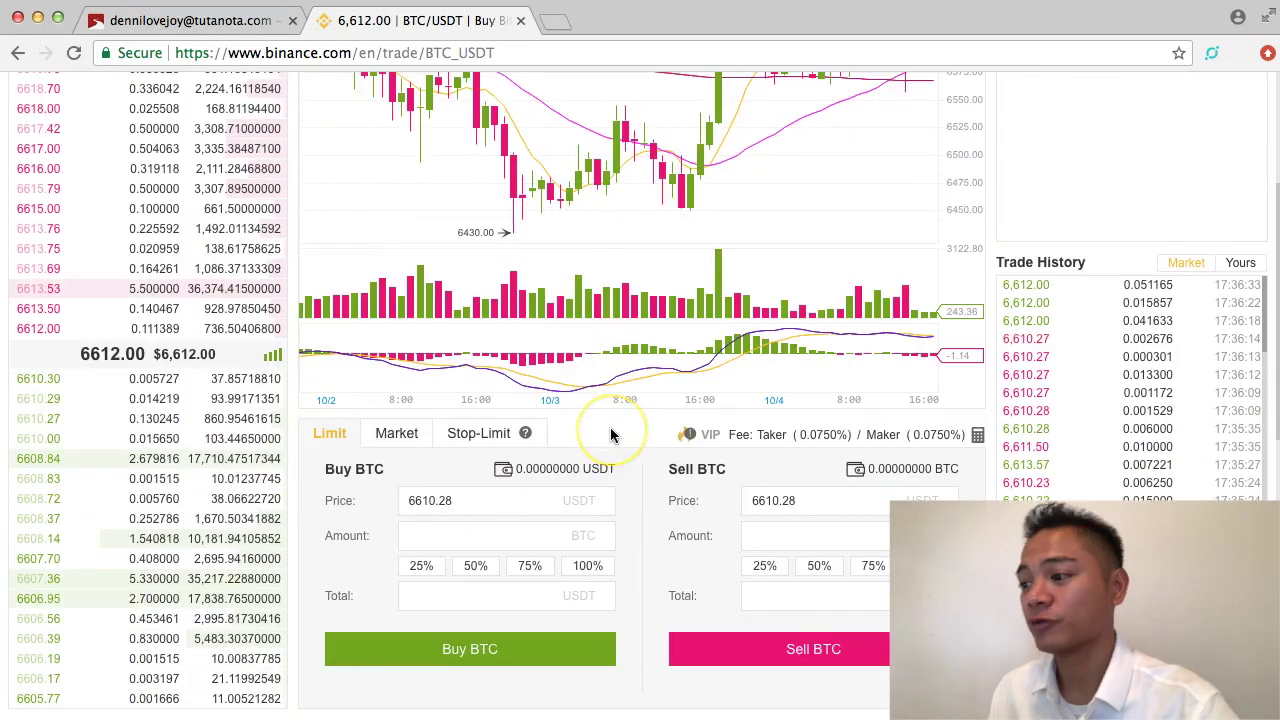
scroll(686, 423, "up", 4)
scroll(733, 427, "up", 4)
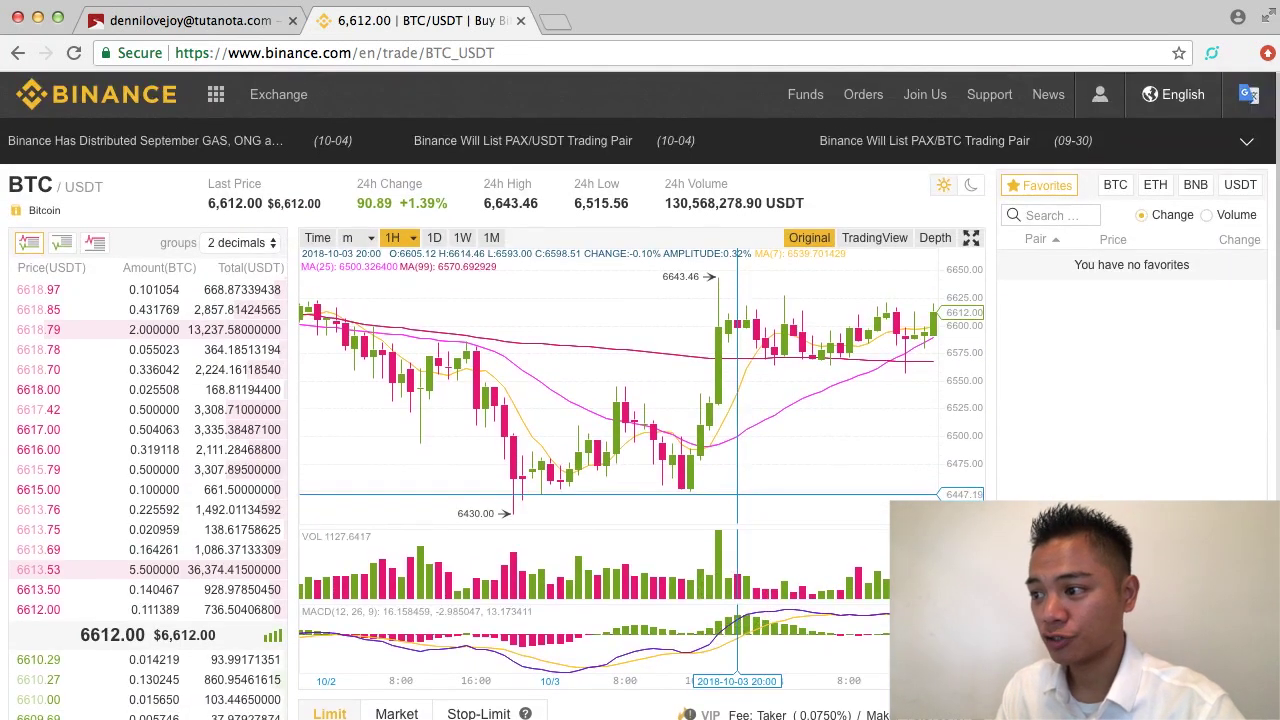
scroll(737, 494, "down", 1)
scroll(750, 450, "up", 1)
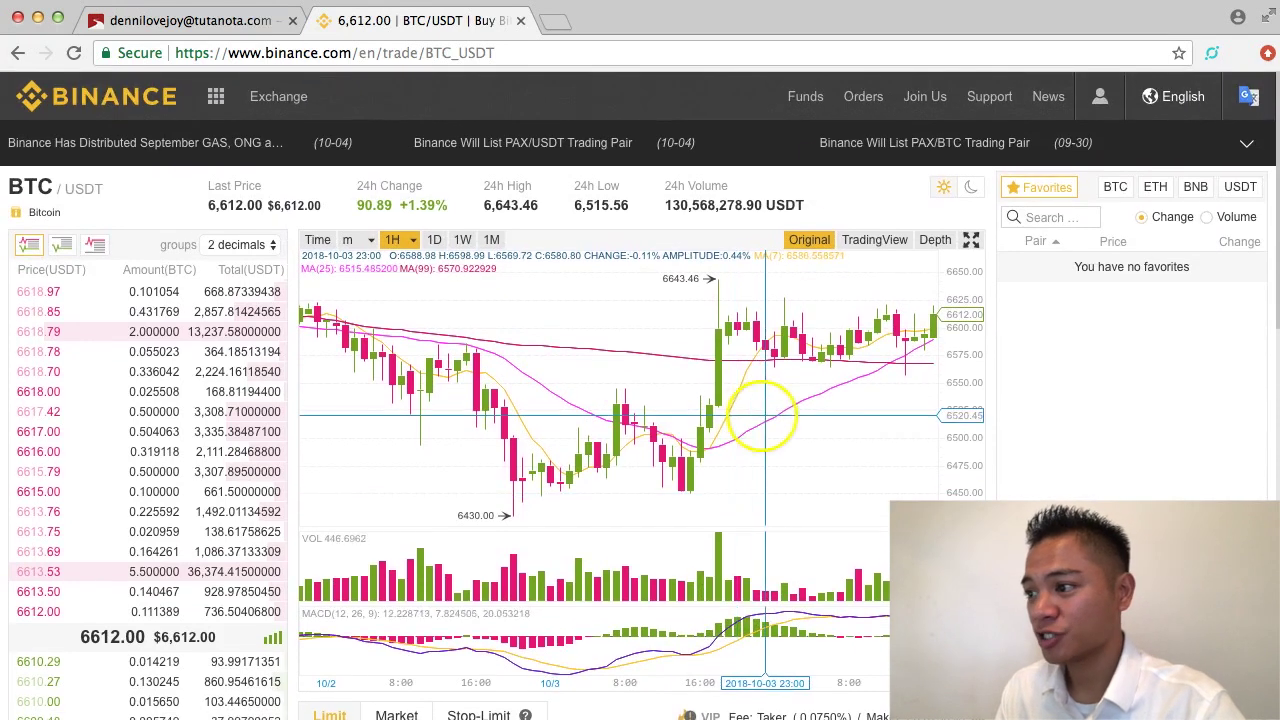
Review the Binance product list covering Exchange, Academy, Info, Labs, Launchpad and Trust Wallet.
mouse_move(250, 108)
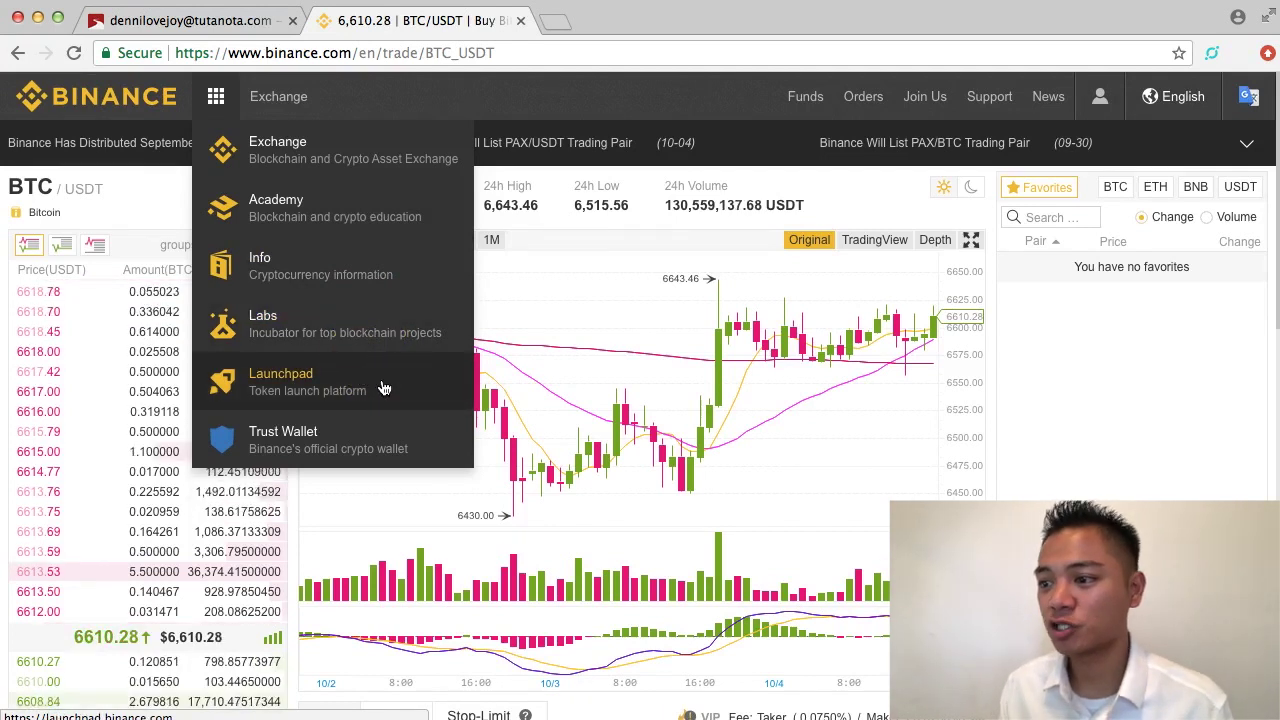
left_click(388, 425)
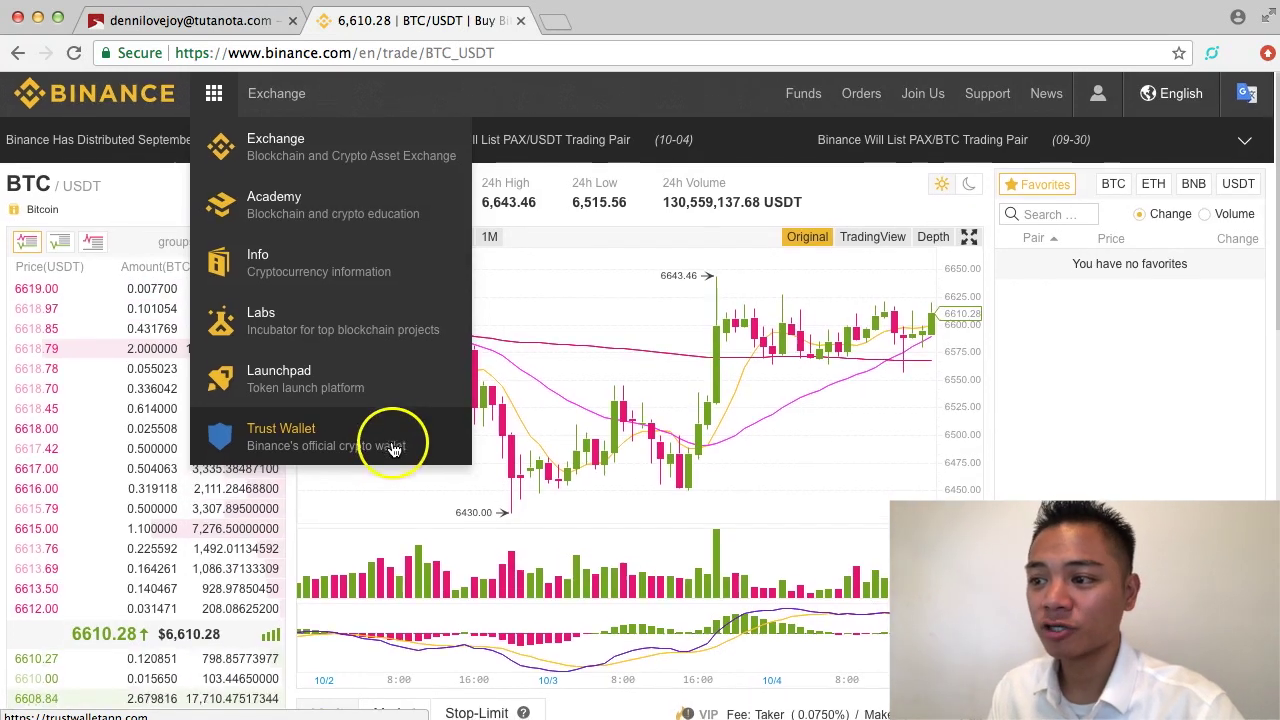
scroll(395, 401, "down", 1)
scroll(395, 401, "up", 1)
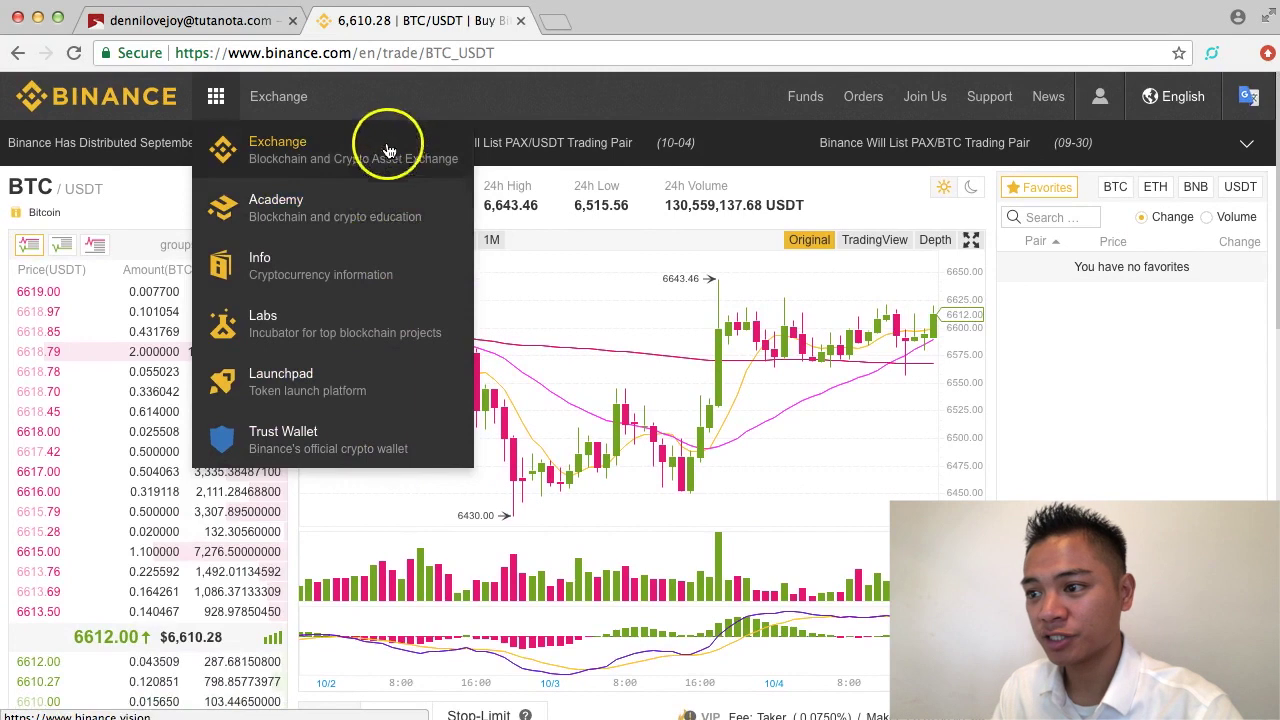
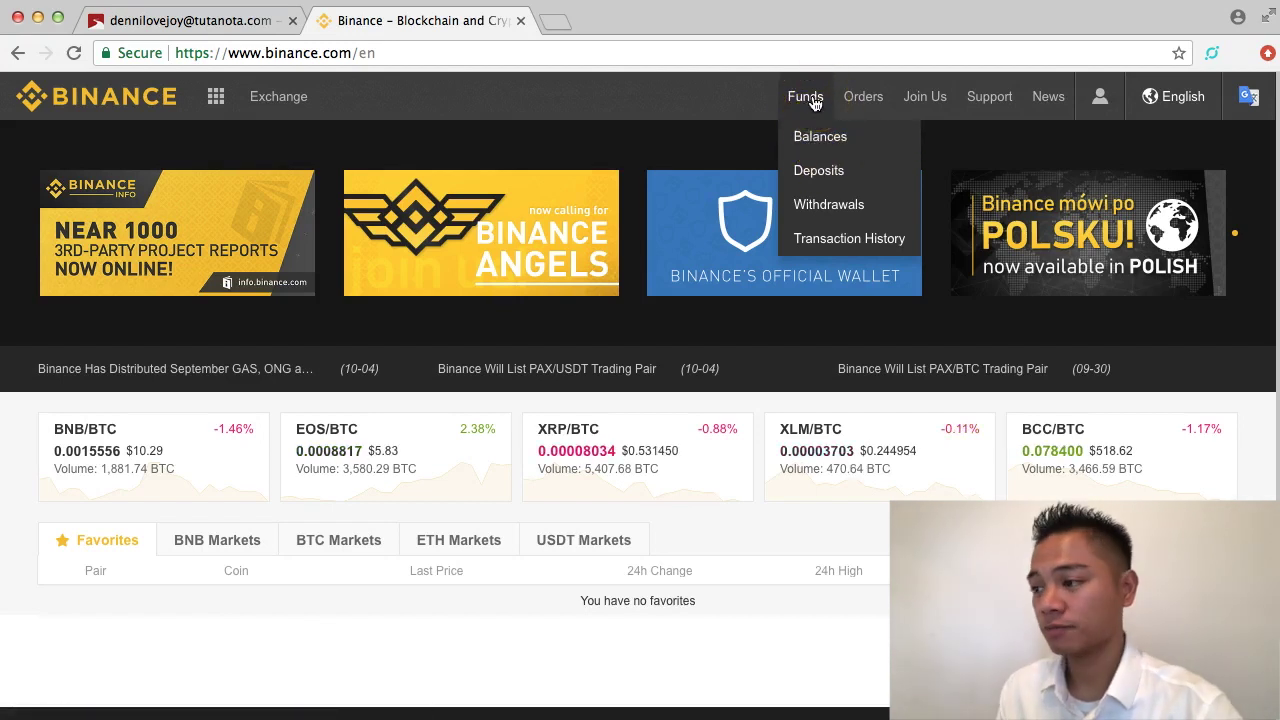
Open the account's Balances page and filter the coin list by "binance".
left_click(815, 102)
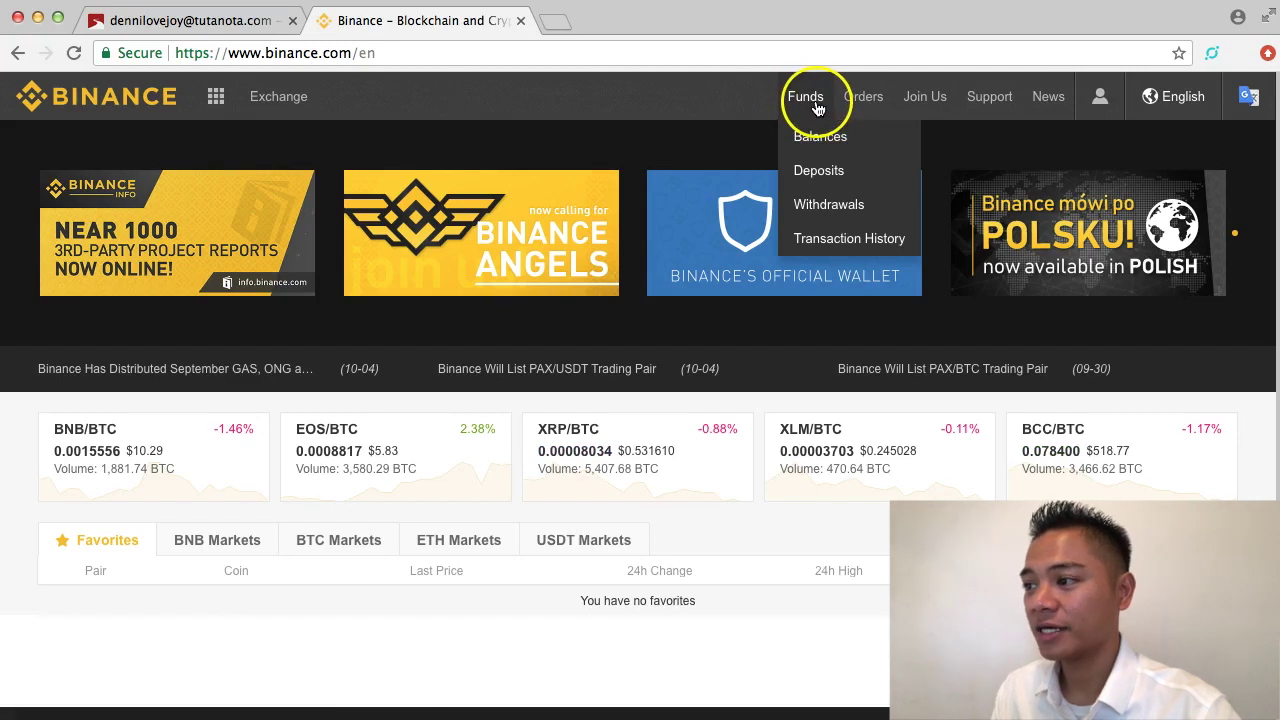
left_click(822, 142)
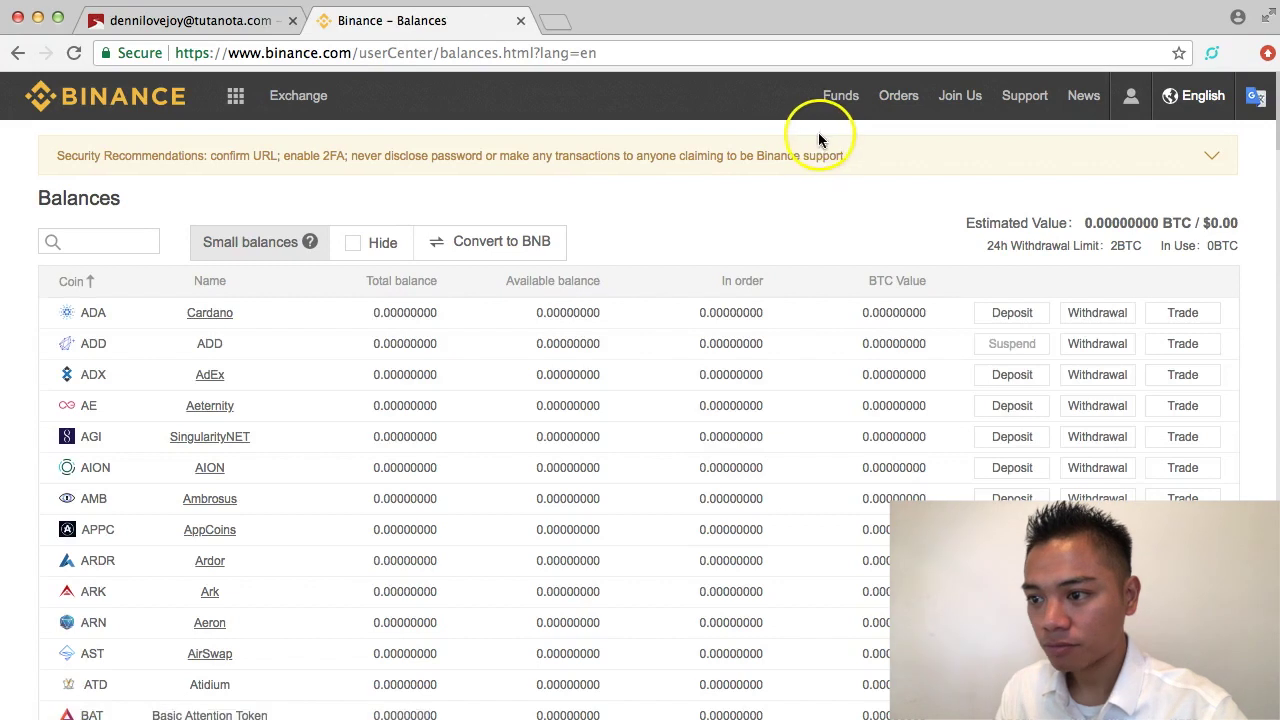
left_click(123, 240)
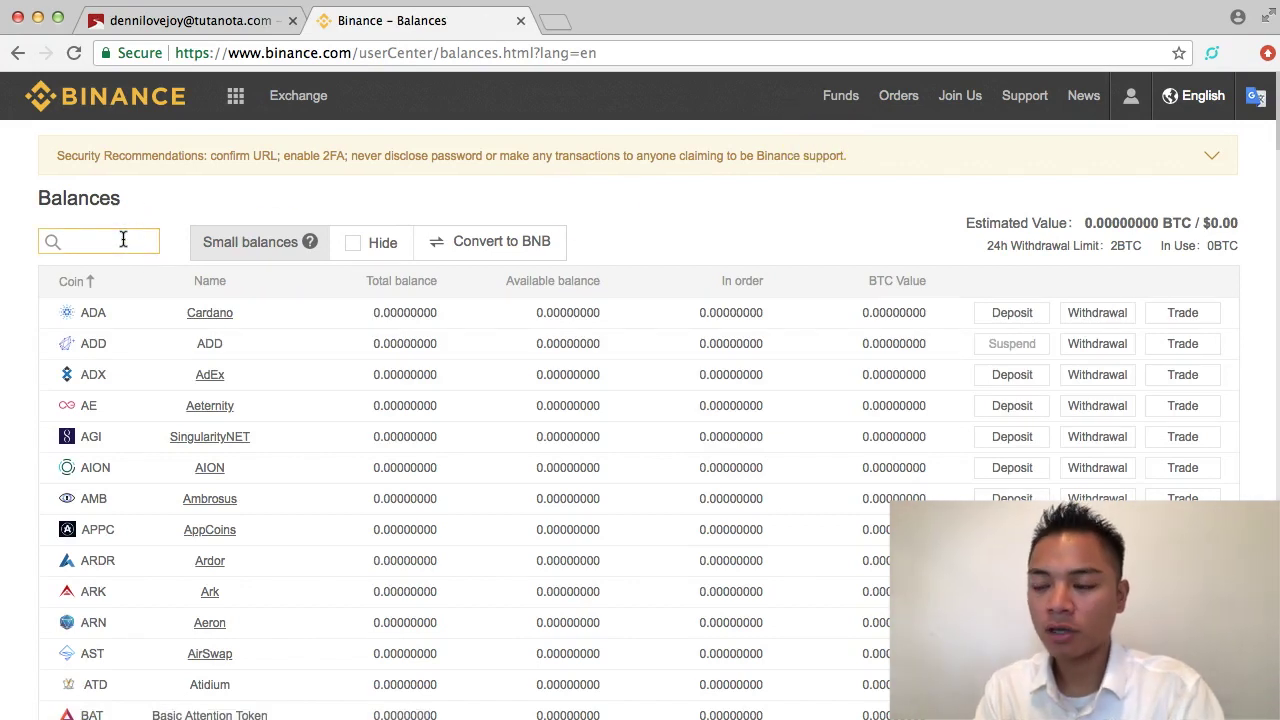
type("bina")
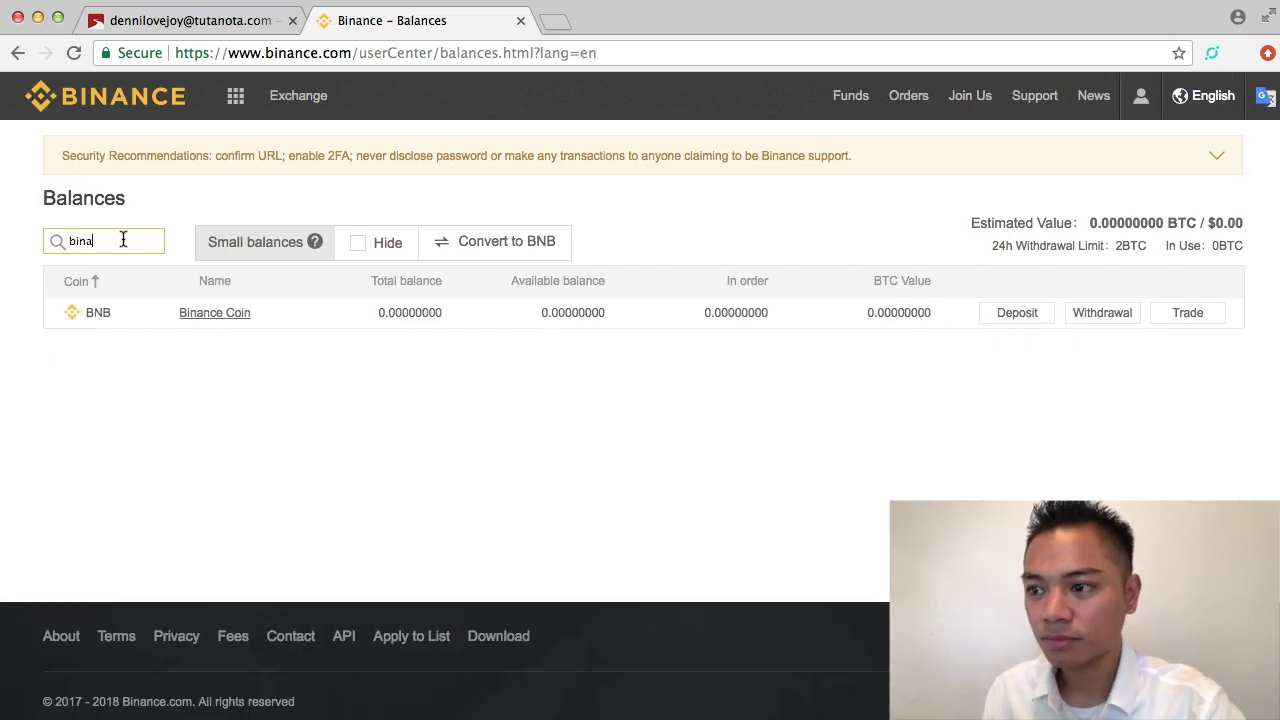
type("nce")
Check the Binance Coin balance figures, and open its deposit page to examine the BNB deposit address and notes.
left_click(201, 327)
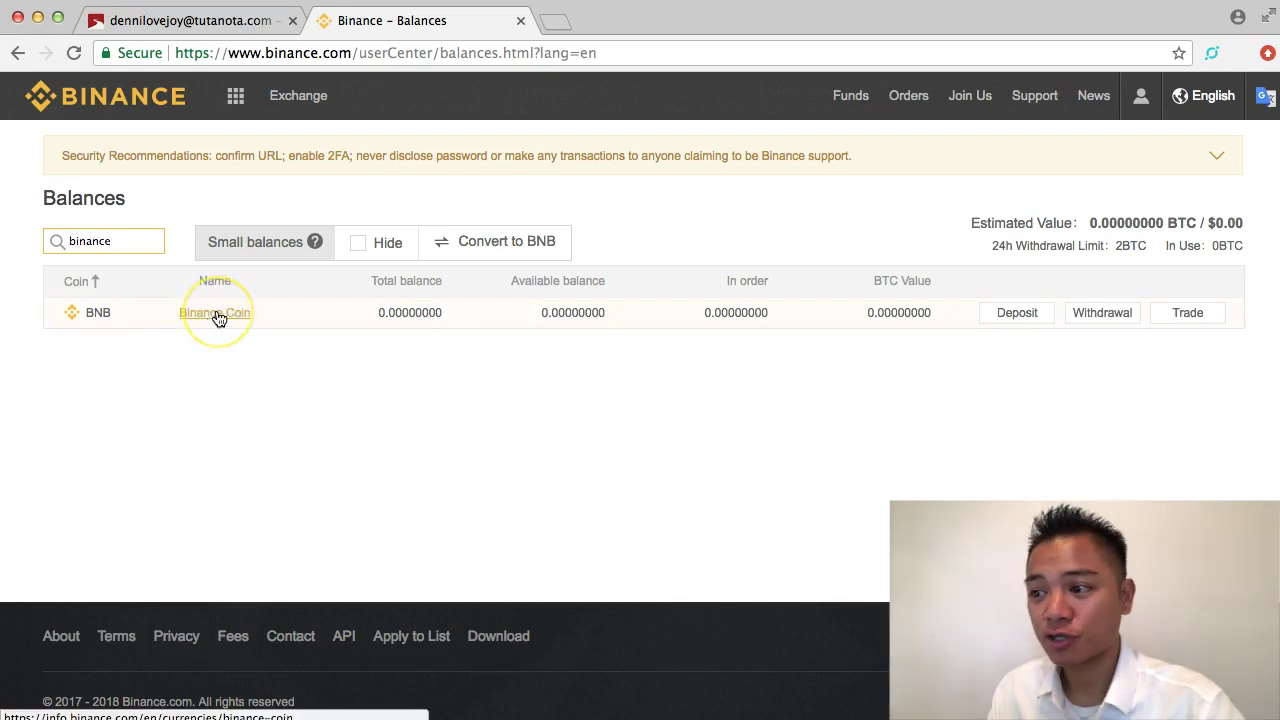
left_click(401, 318)
double_click(391, 312)
left_click(560, 330)
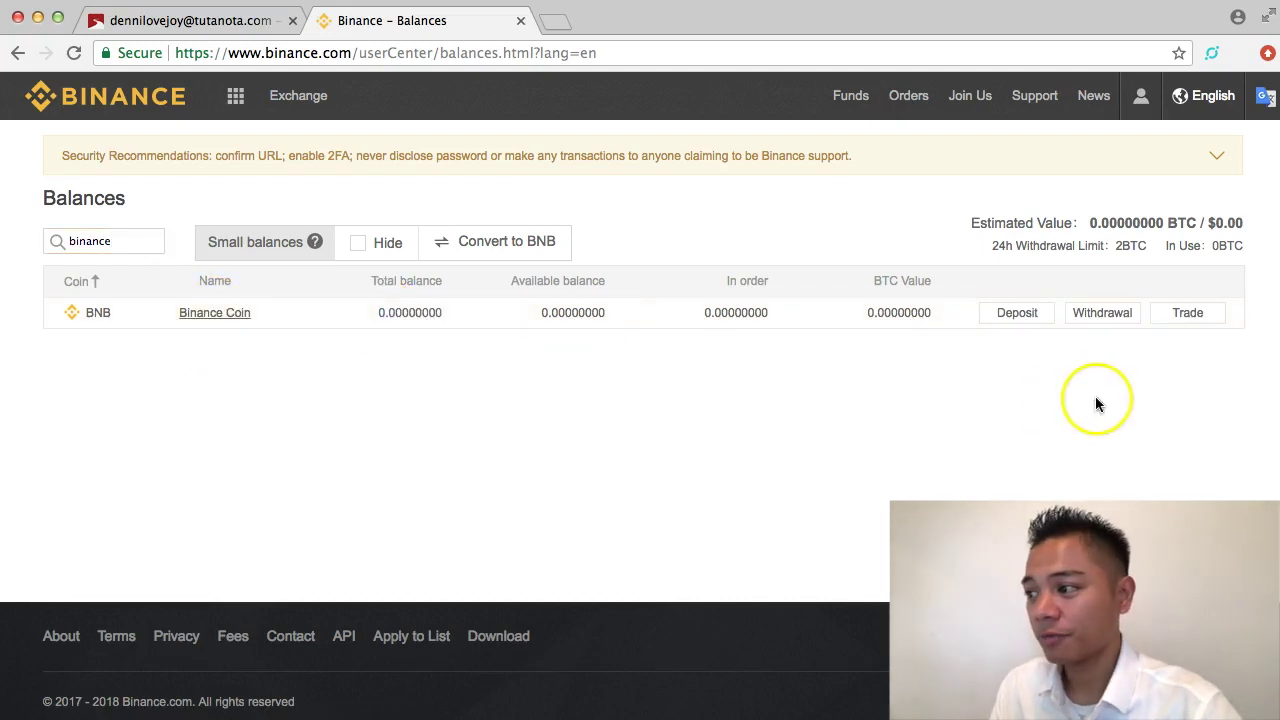
left_click(1034, 318)
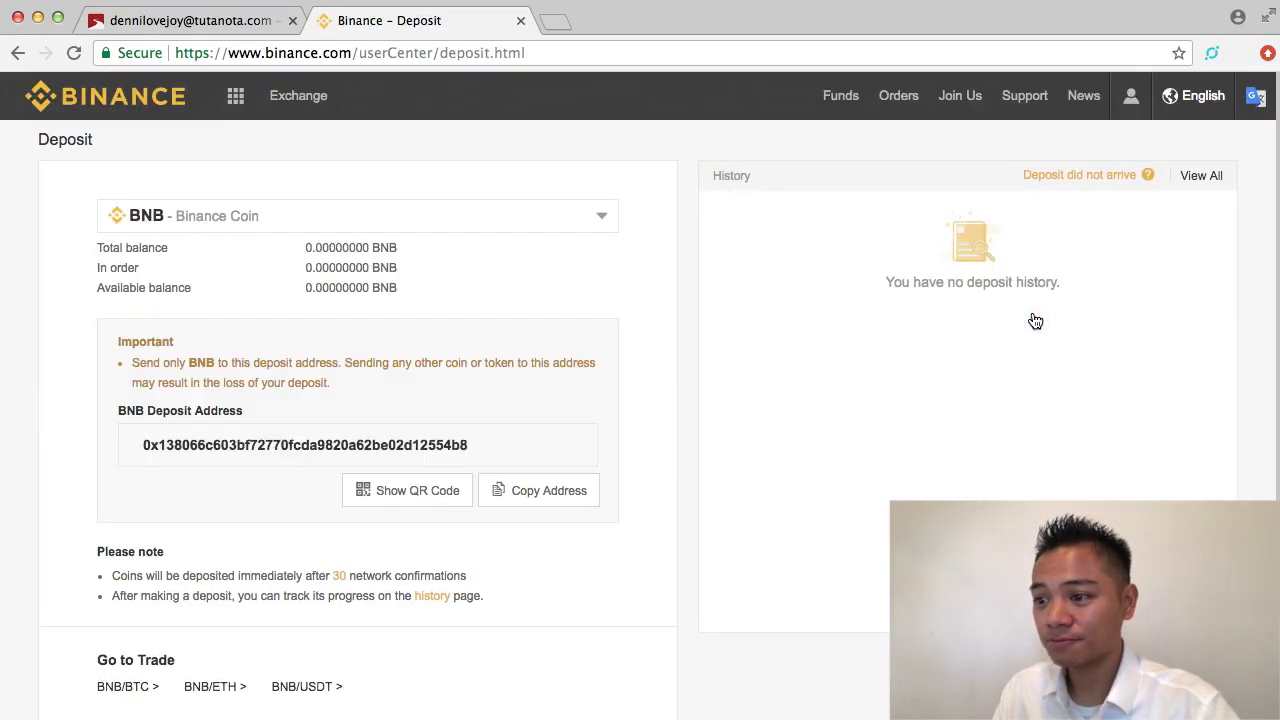
scroll(627, 421, "down", 3)
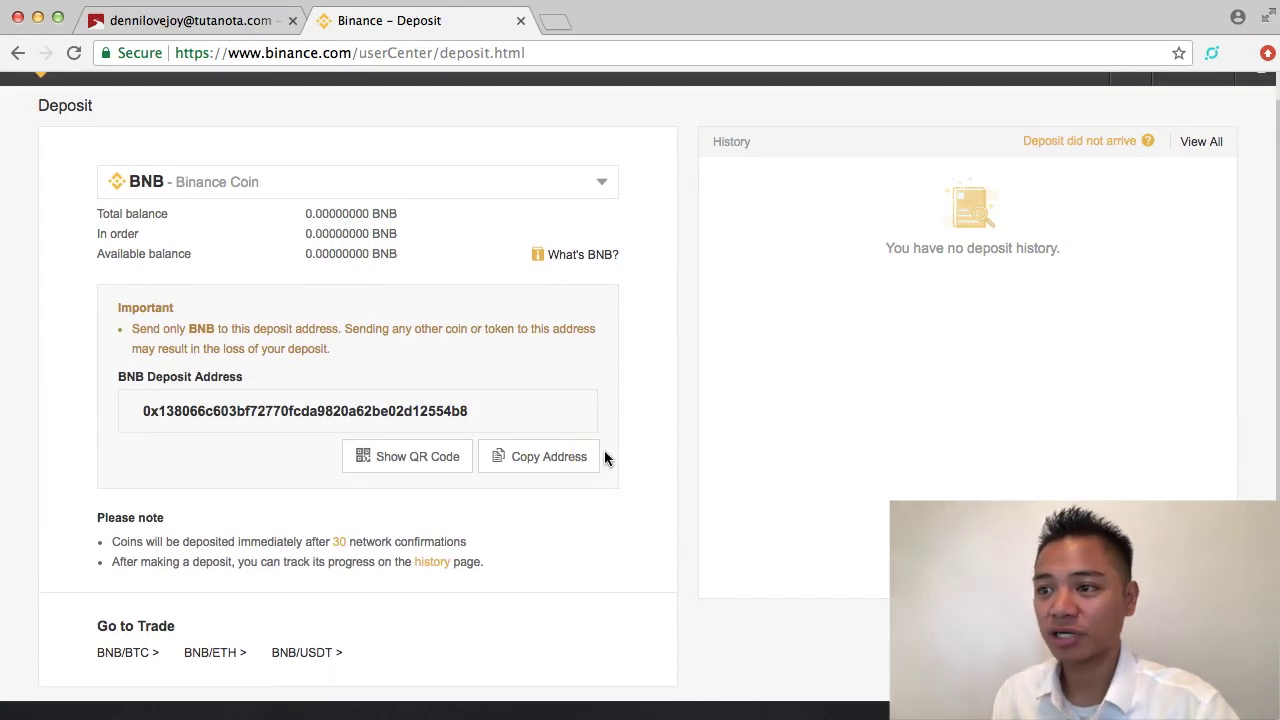
Return from the deposit page to Balances and search for "binance" again.
left_click(18, 52)
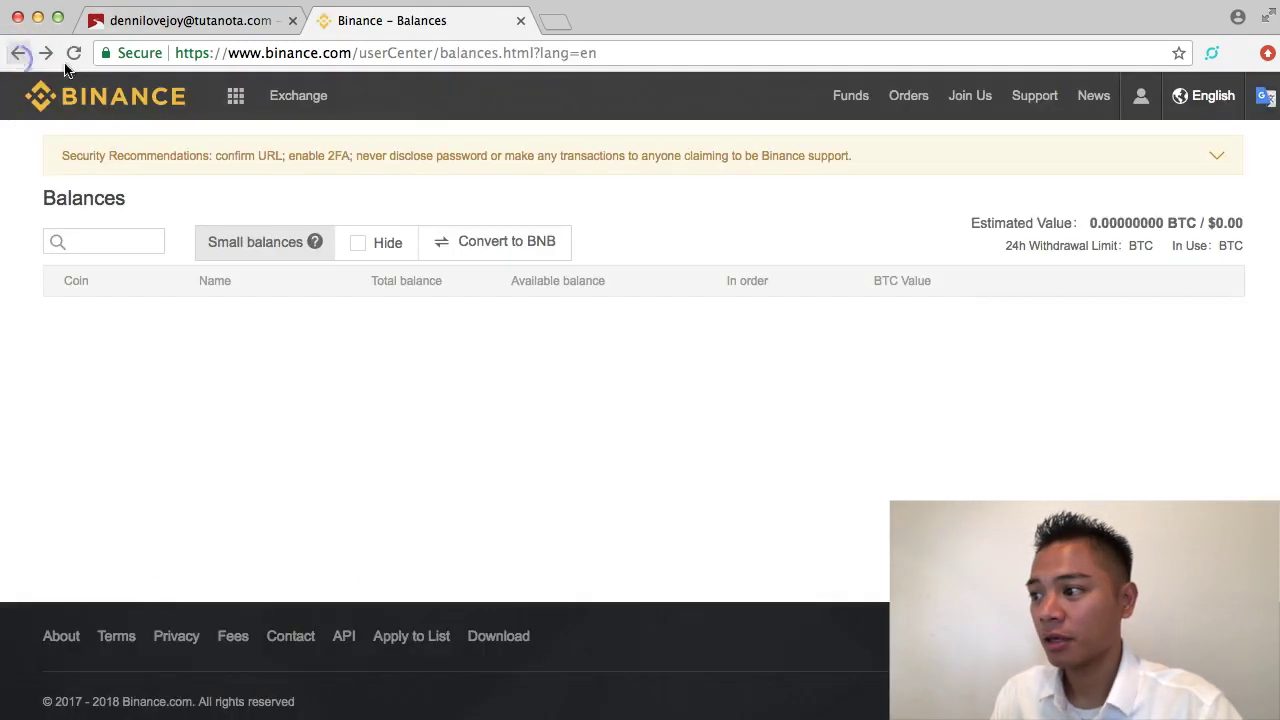
left_click(103, 241)
type("binance")
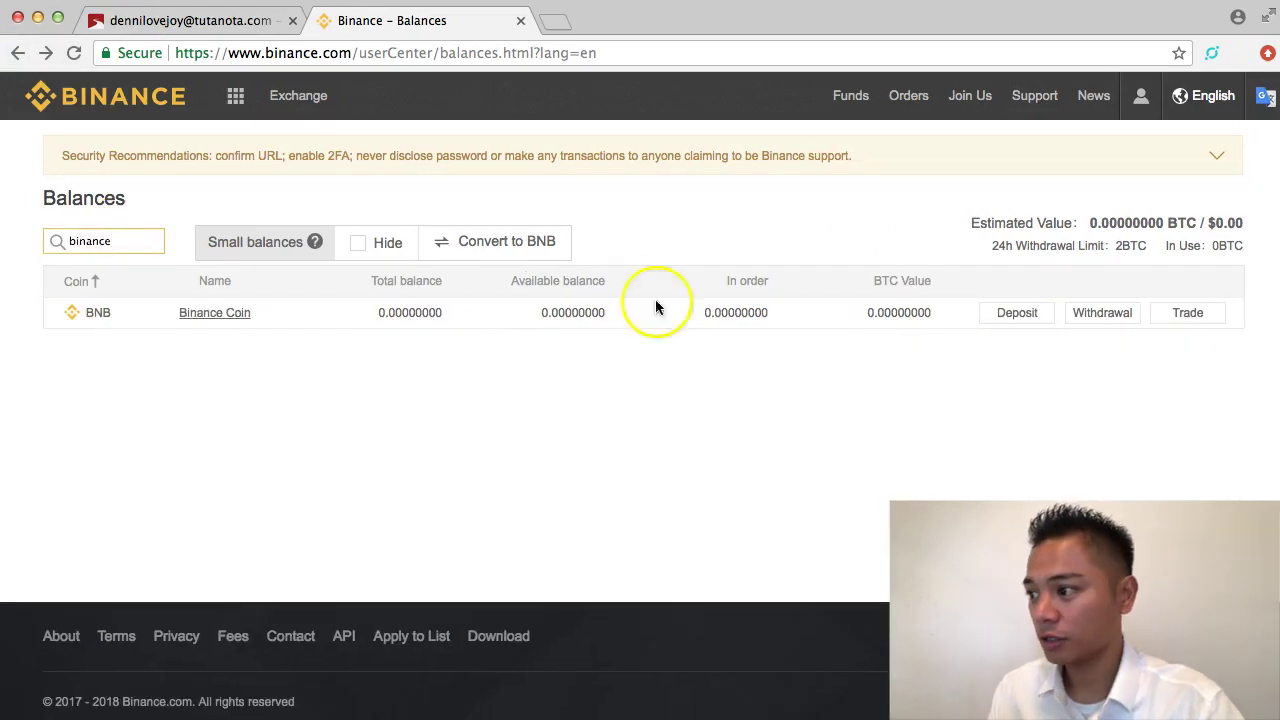
Open the Binance Coin withdrawal page and choose Google Authentication as the way to receive 2FA codes.
left_click(1103, 313)
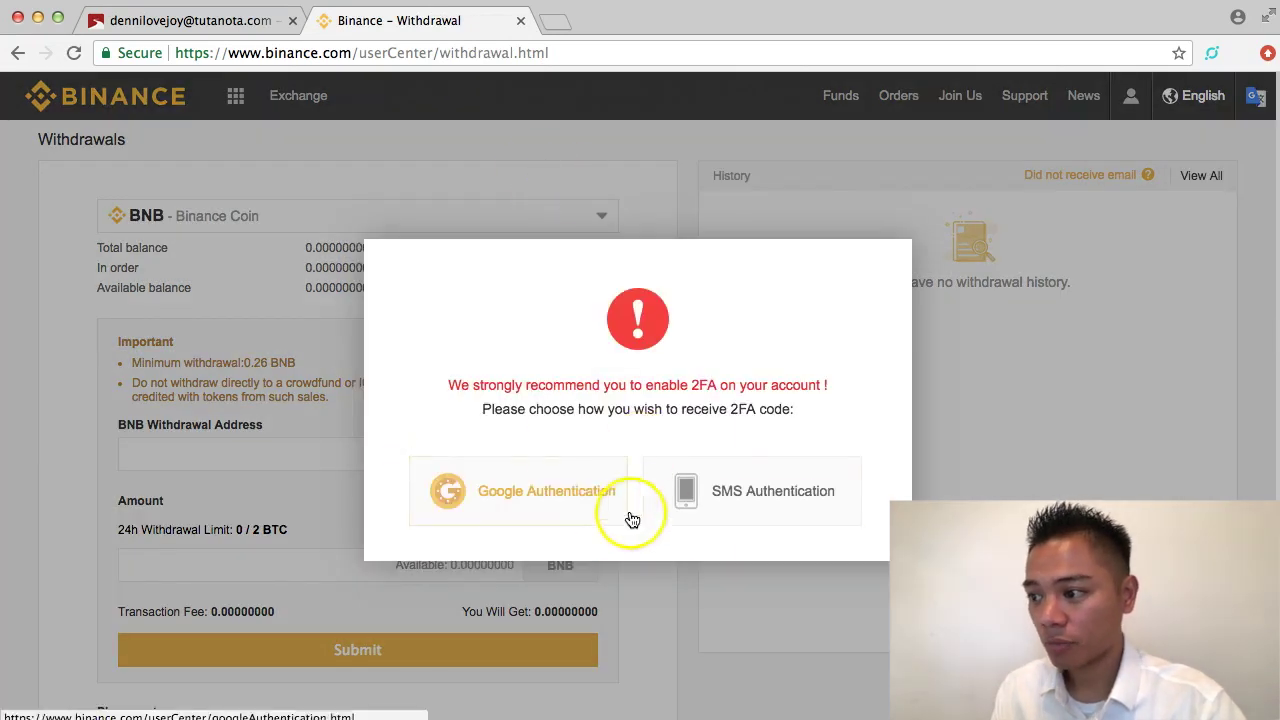
left_click_drag(474, 385, 786, 386)
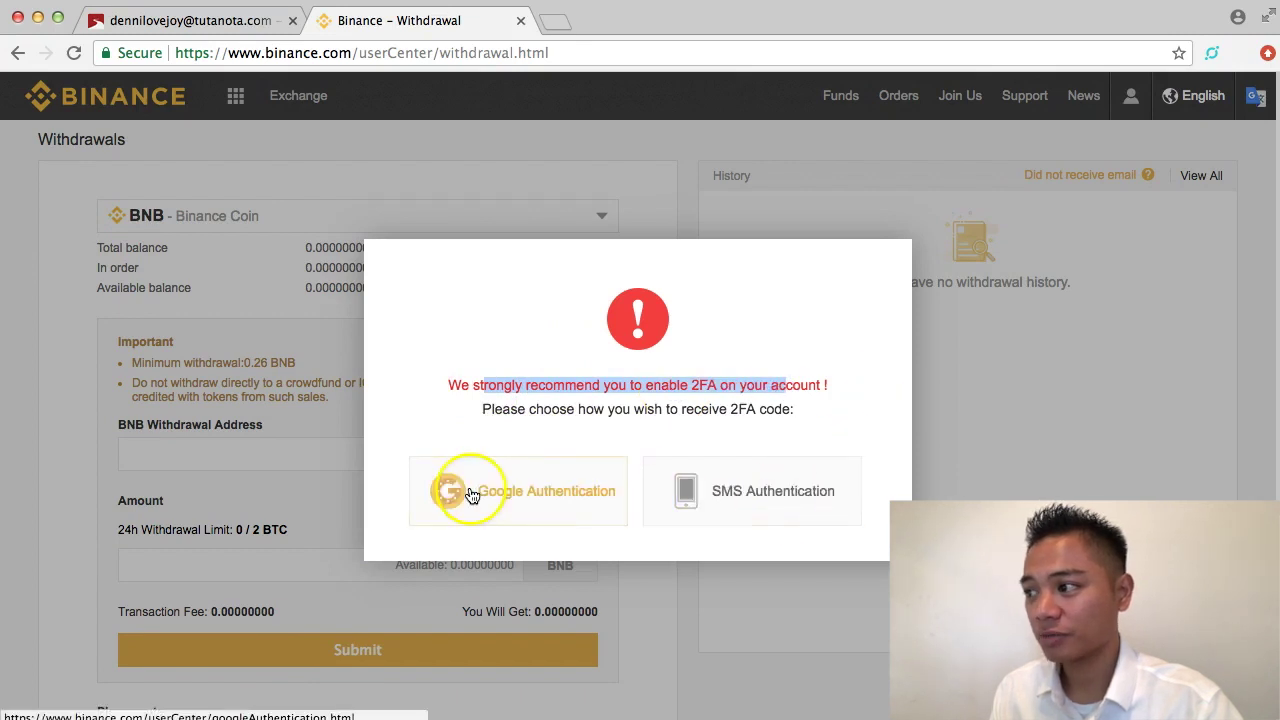
left_click(472, 496)
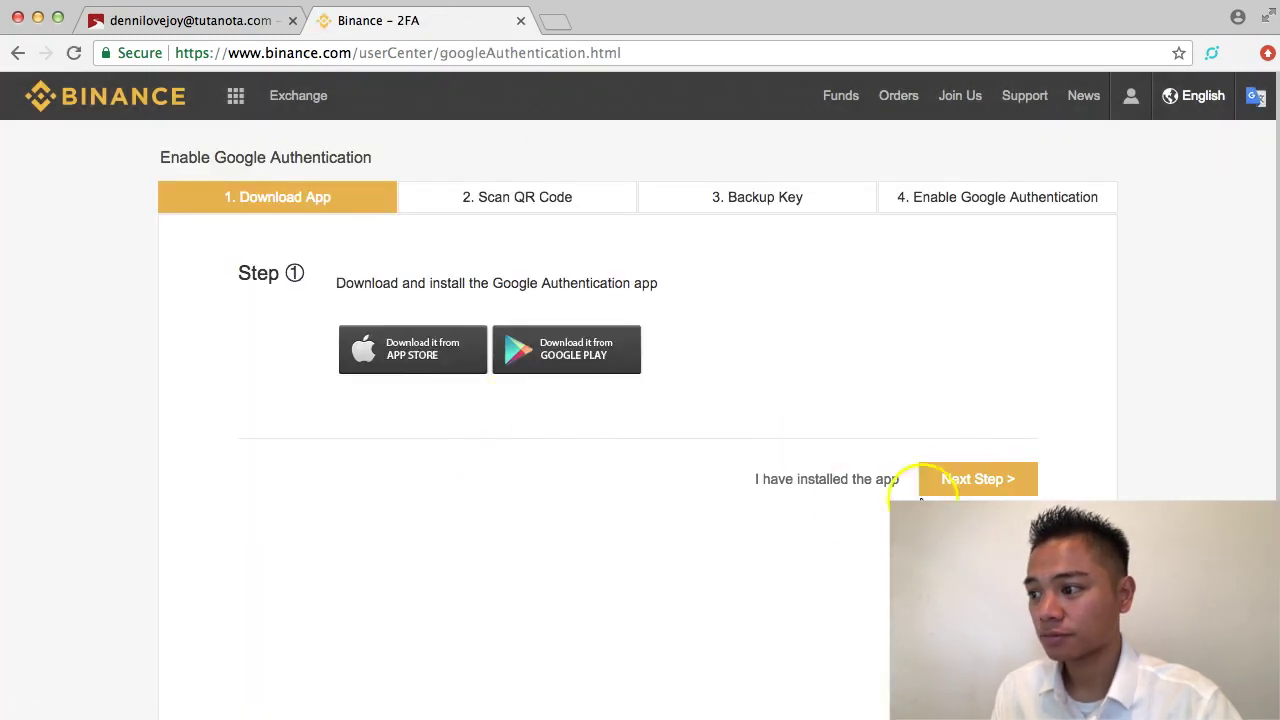
Leave the Google Authentication setup for the Balances page and find the Binance Coin row by searching "binance".
mouse_move(851, 120)
left_click(796, 137)
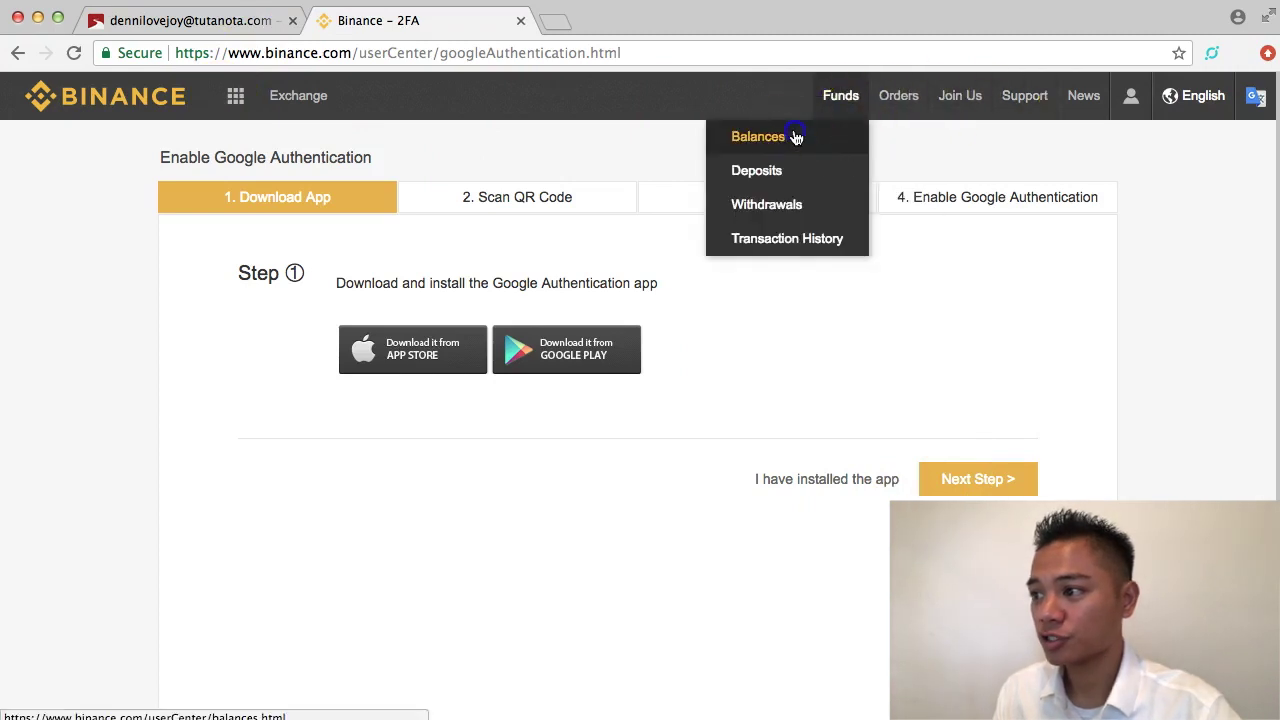
left_click(80, 241)
type("binance")
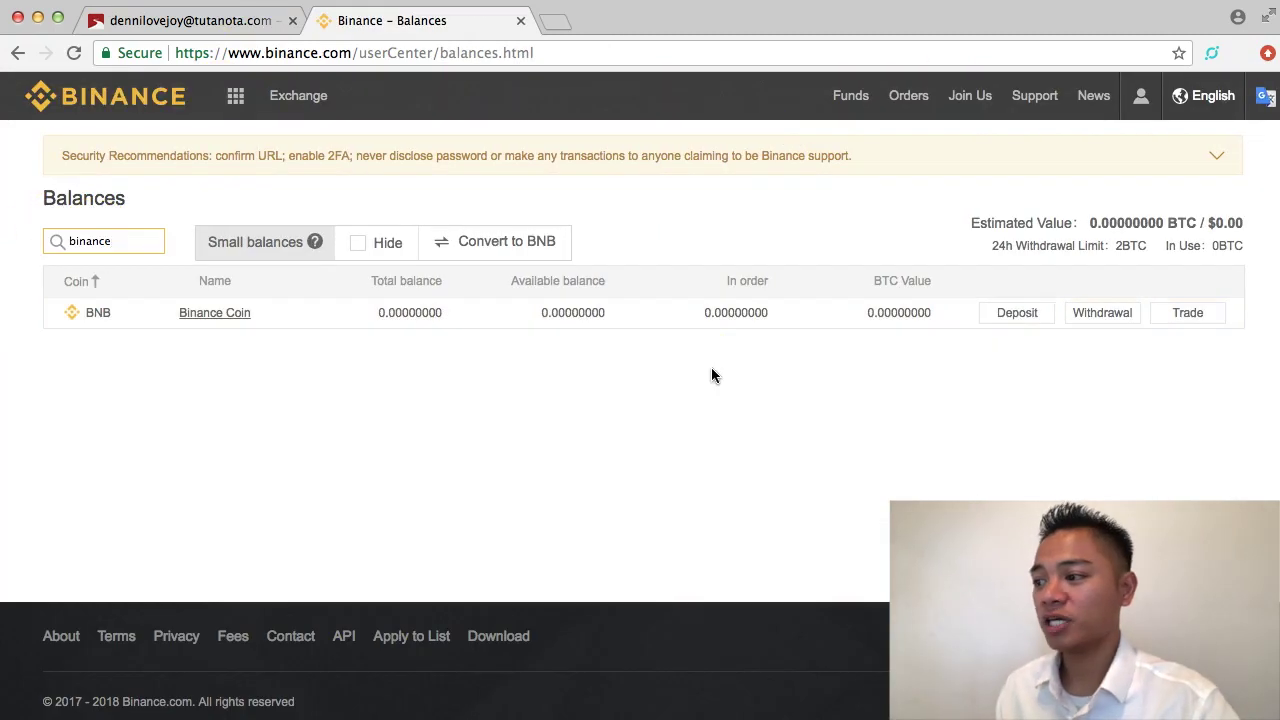
left_click(1017, 318)
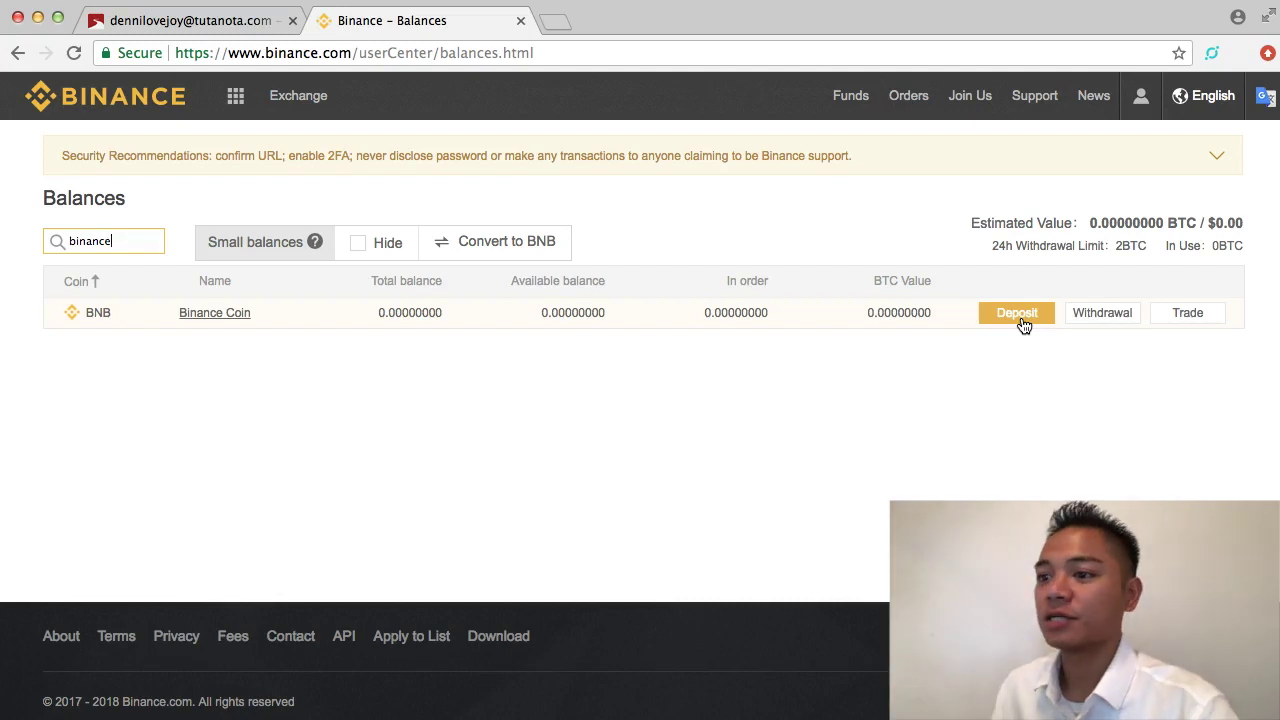
left_click(875, 244)
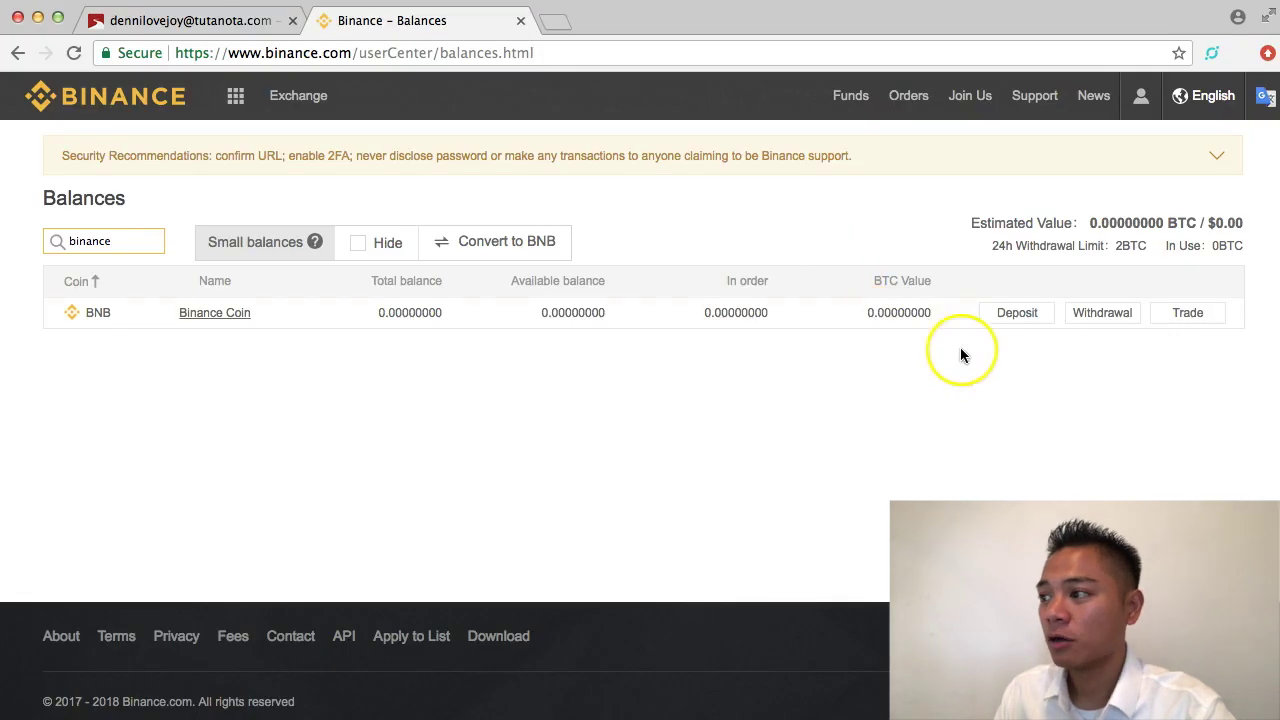
Log out of the Binance account.
mouse_move(1143, 104)
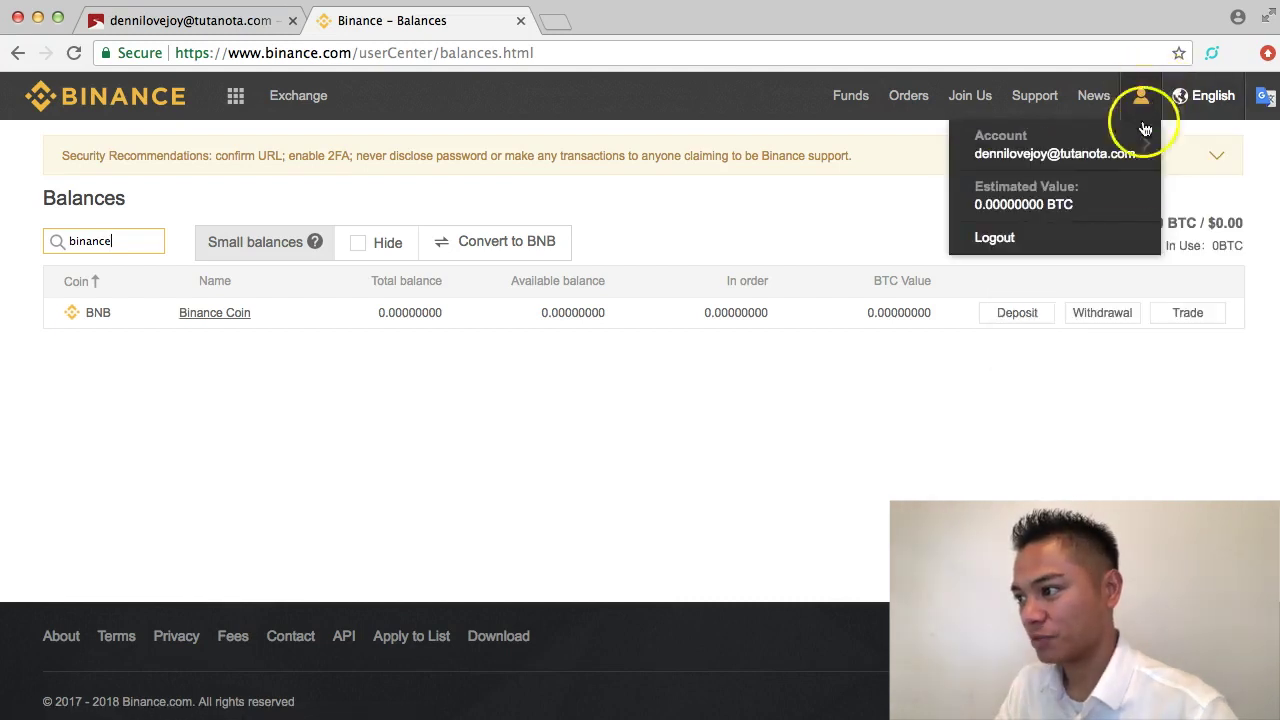
left_click(1112, 244)
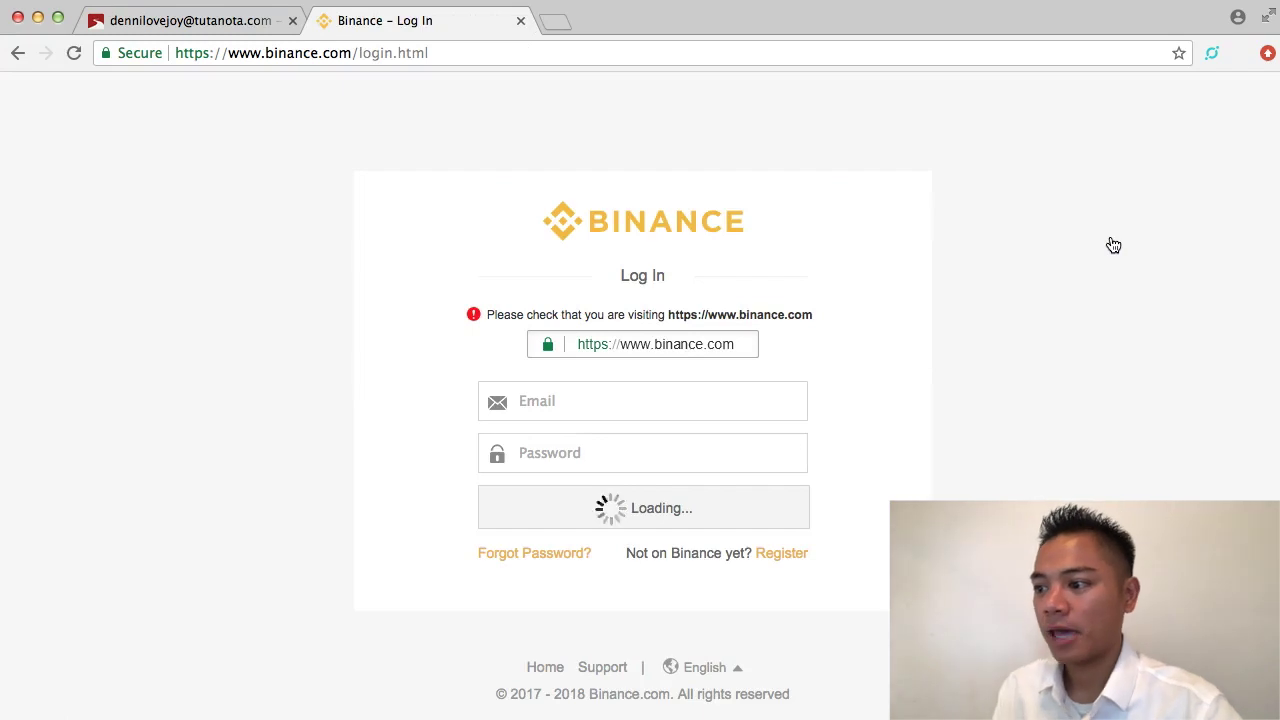
left_click(1004, 418)
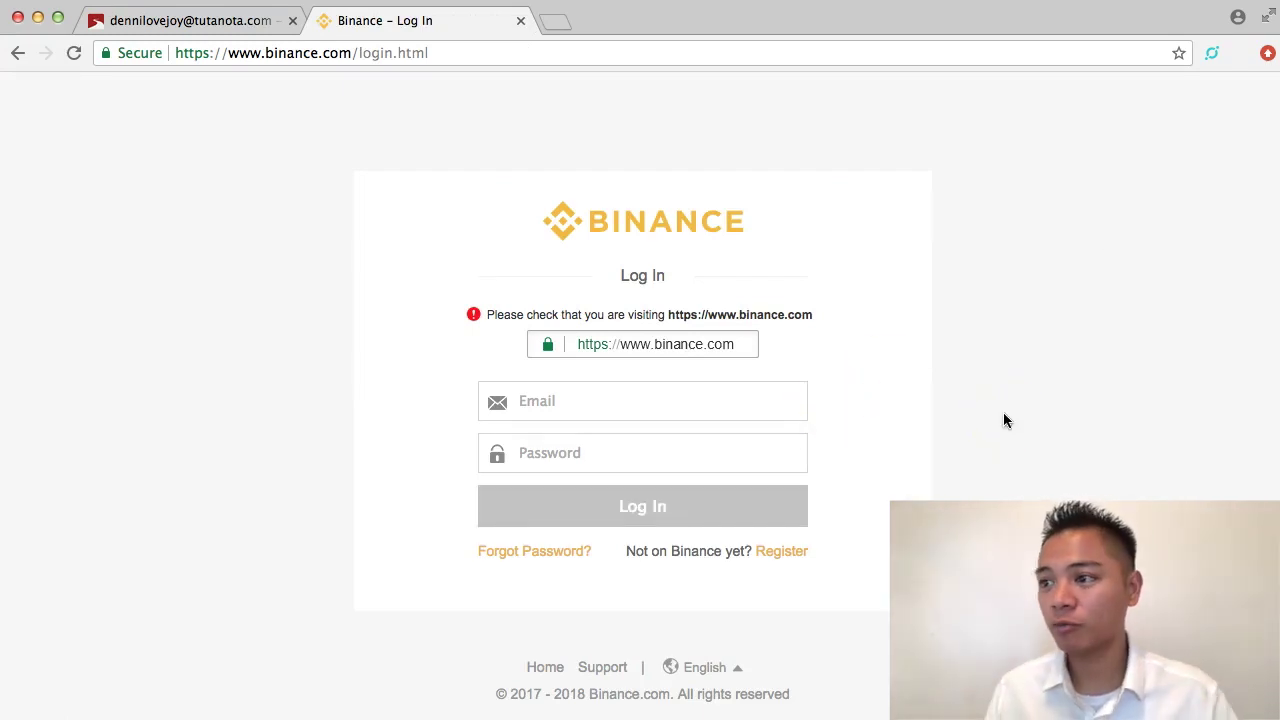
Search the web for "google" and open the Google homepage from the results.
left_click(712, 54)
type("google")
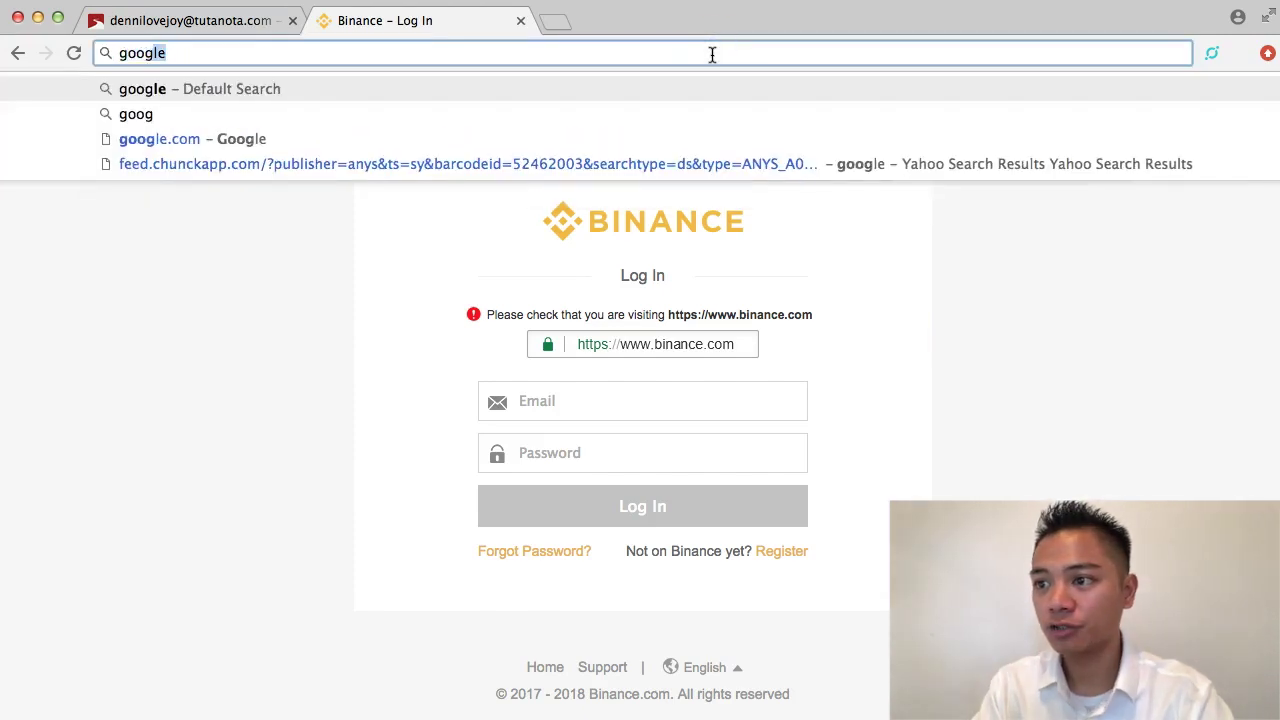
key("Return")
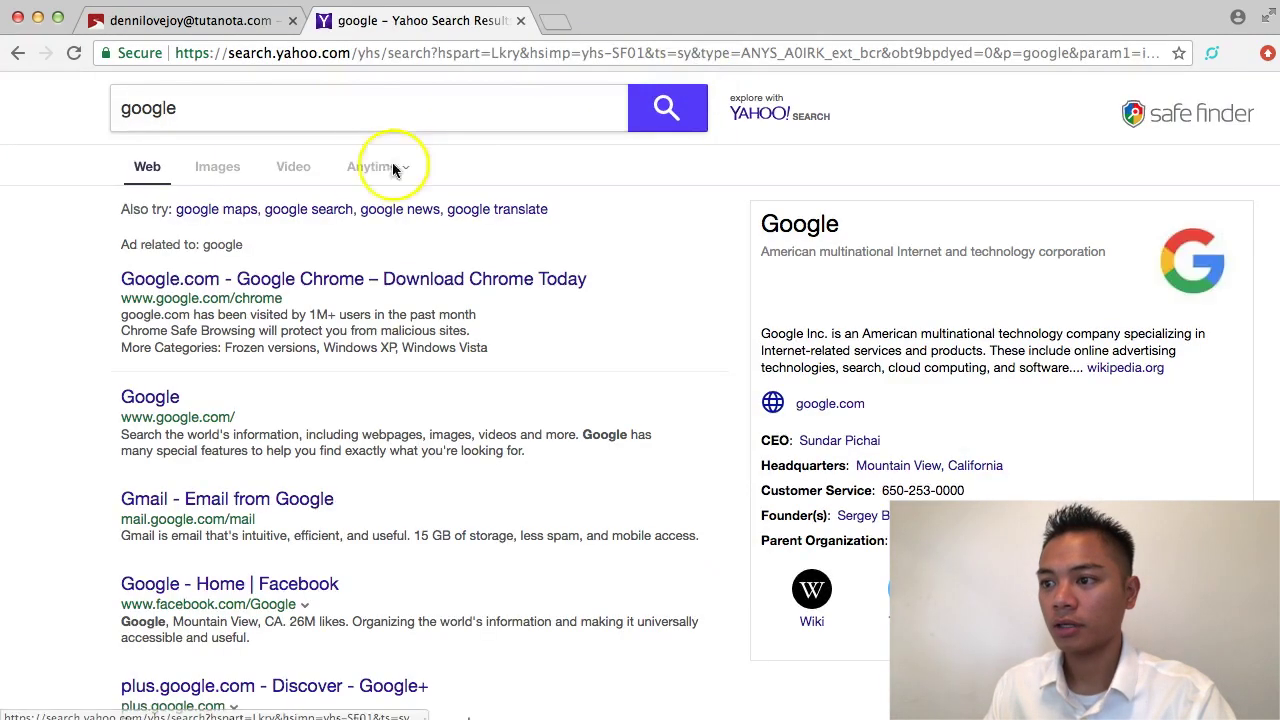
left_click(180, 395)
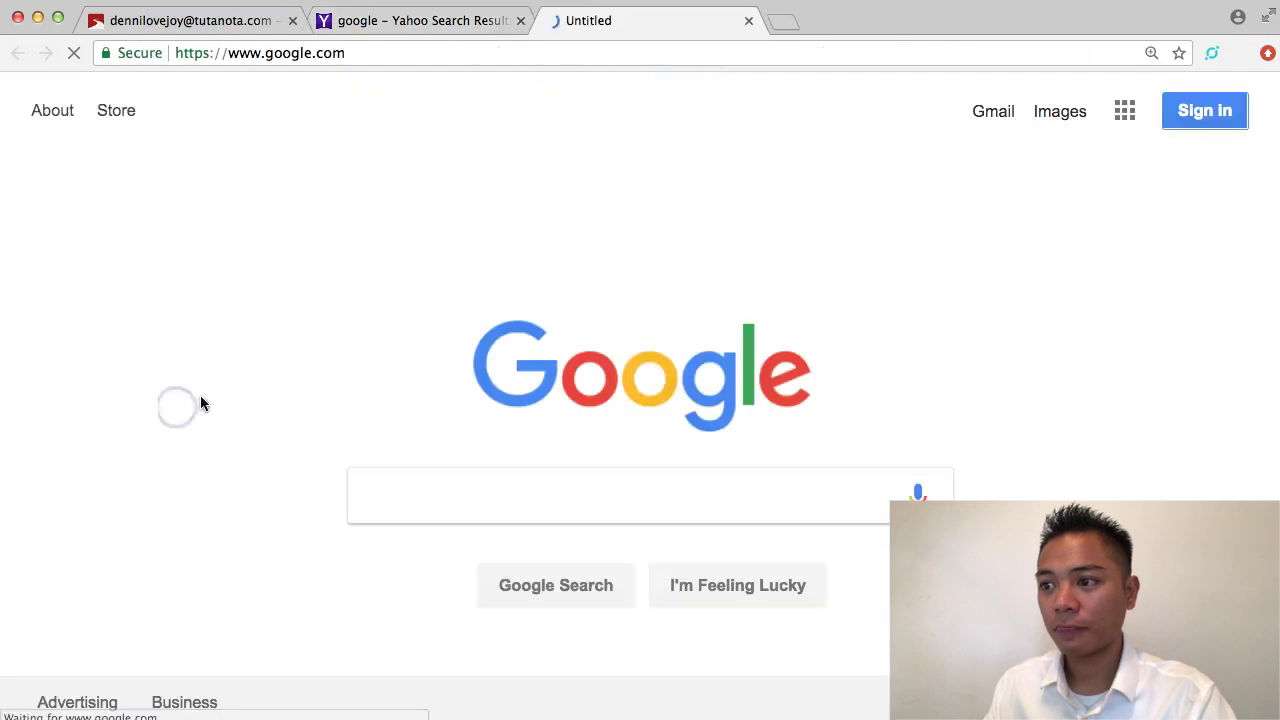
Go to the Binance homepage at binance.com/en.
left_click(397, 50)
type("binance")
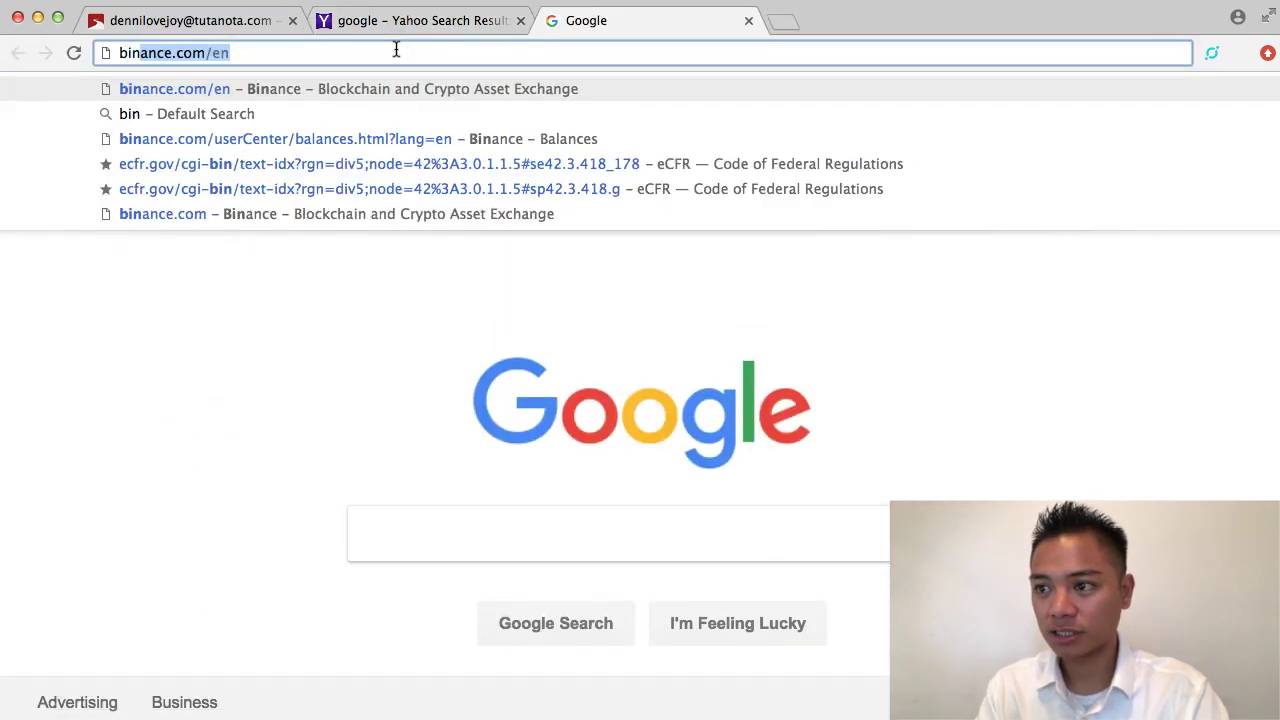
type(".")
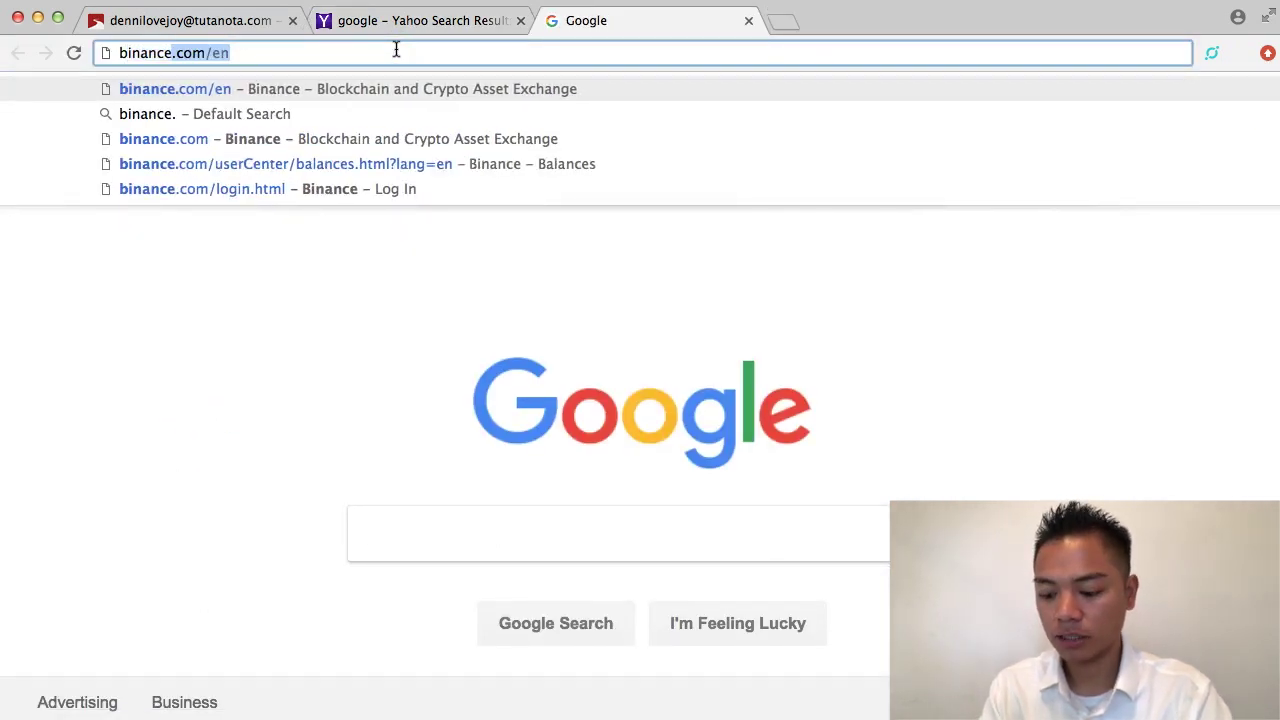
key("Return")
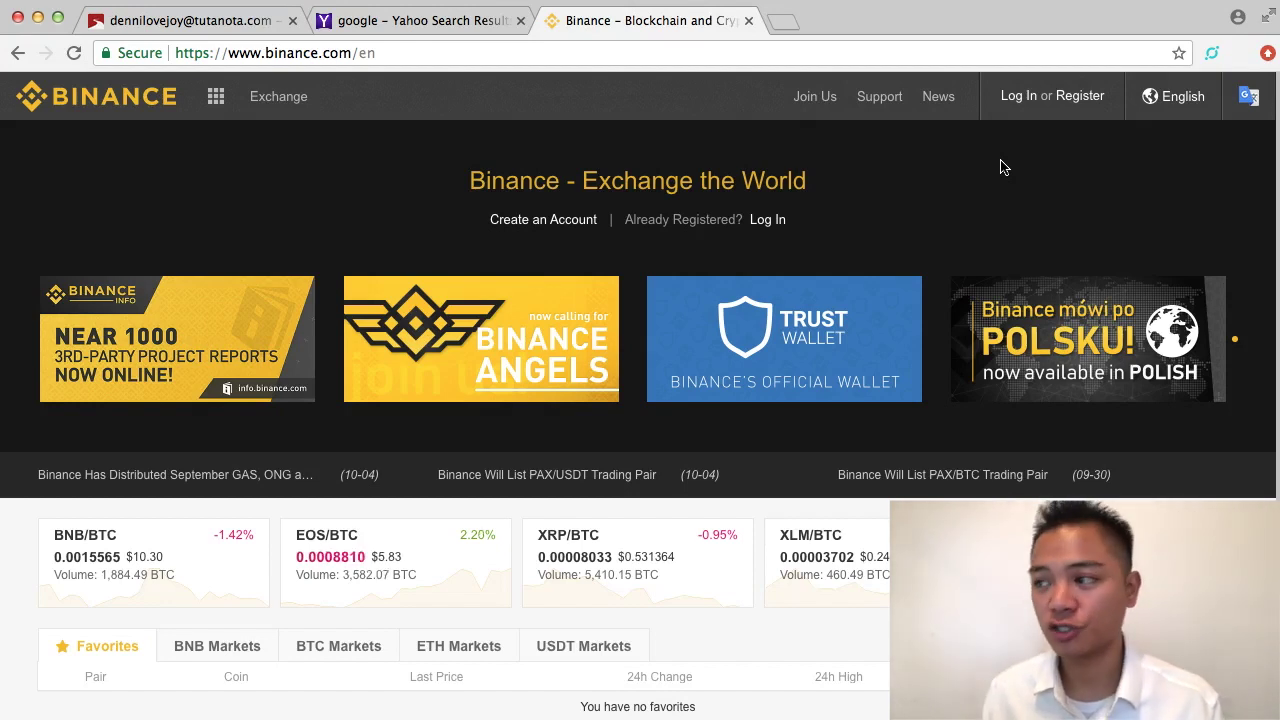
Open the Binance login page, fill in the account's email and password from the saved credentials, and log in.
left_click(1017, 130)
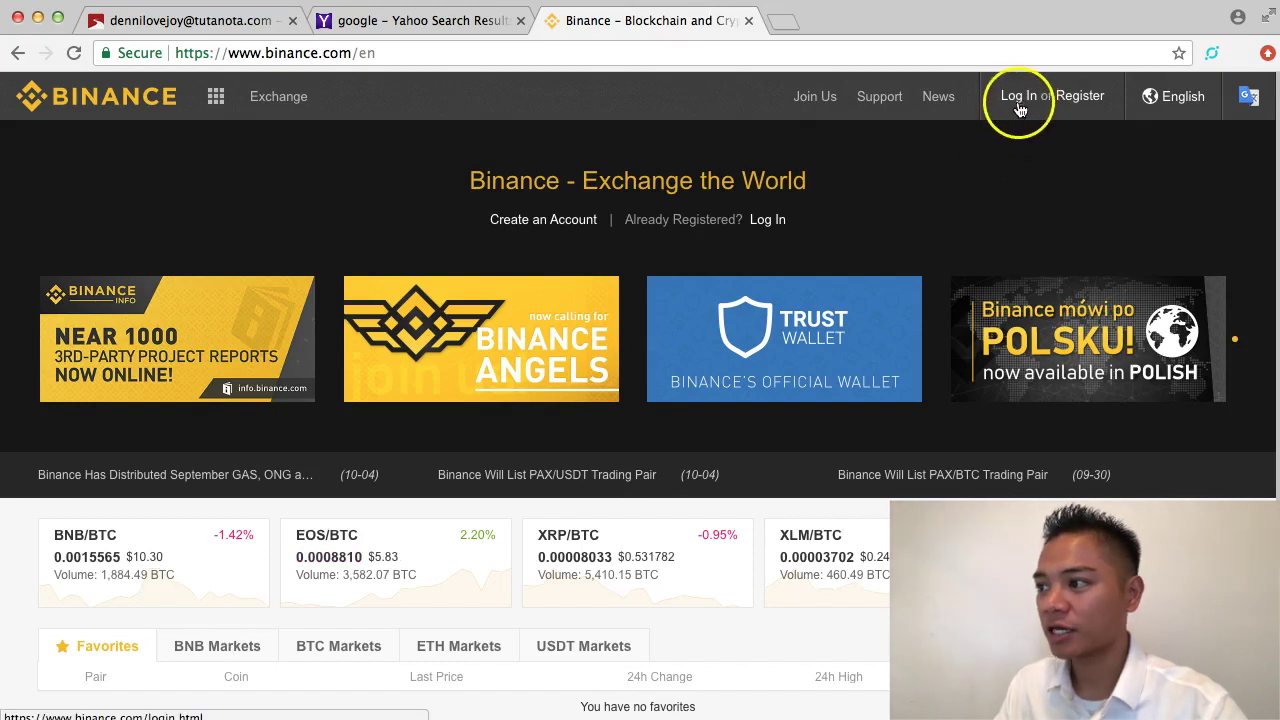
left_click(1020, 100)
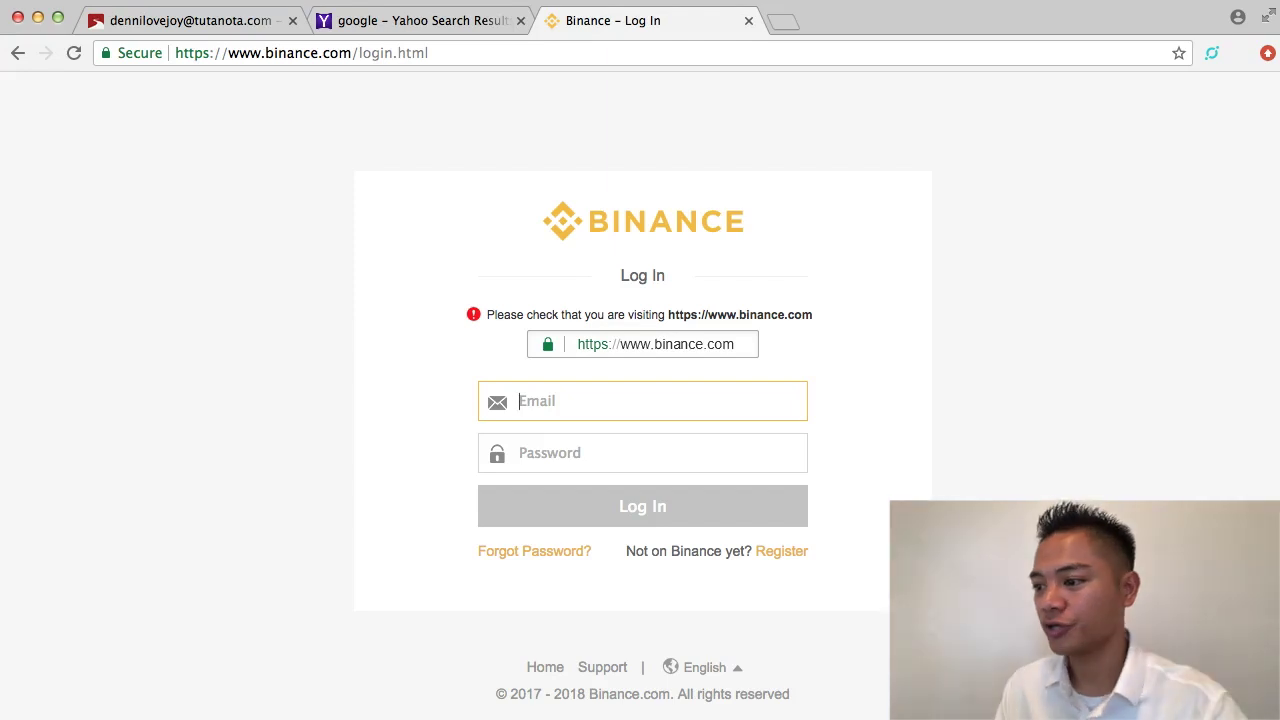
key("super+backslash")
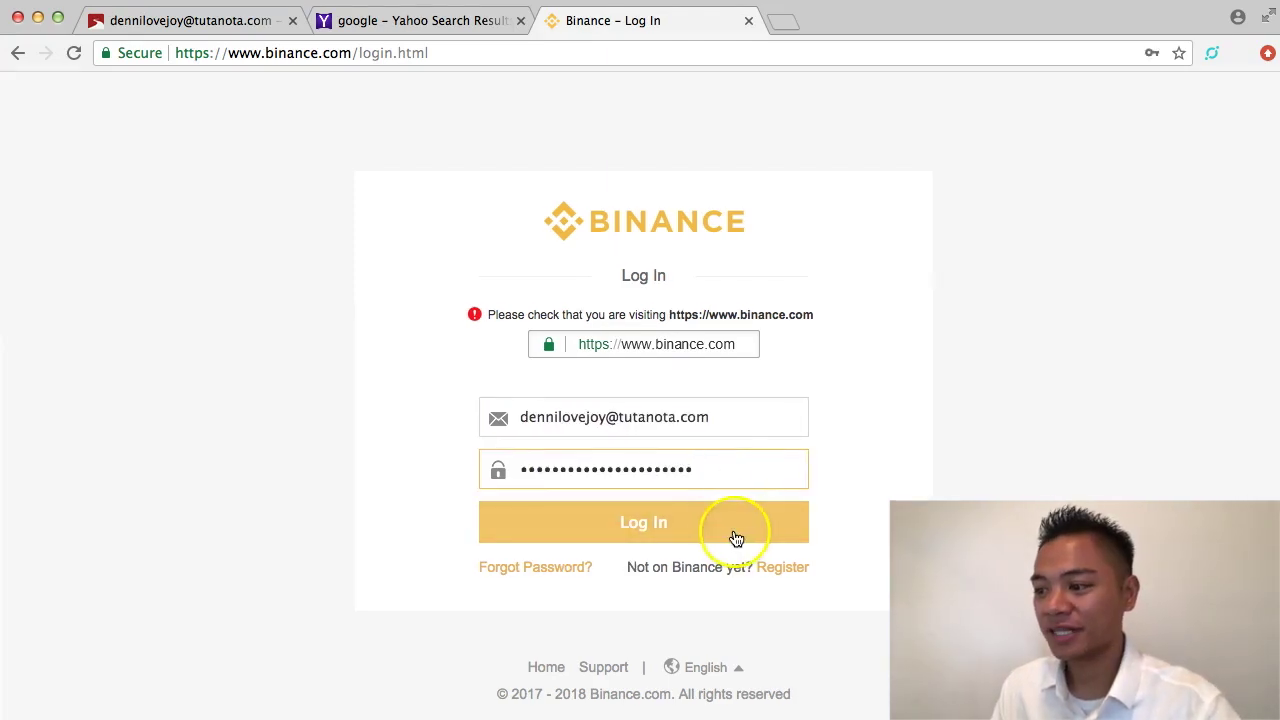
left_click(736, 526)
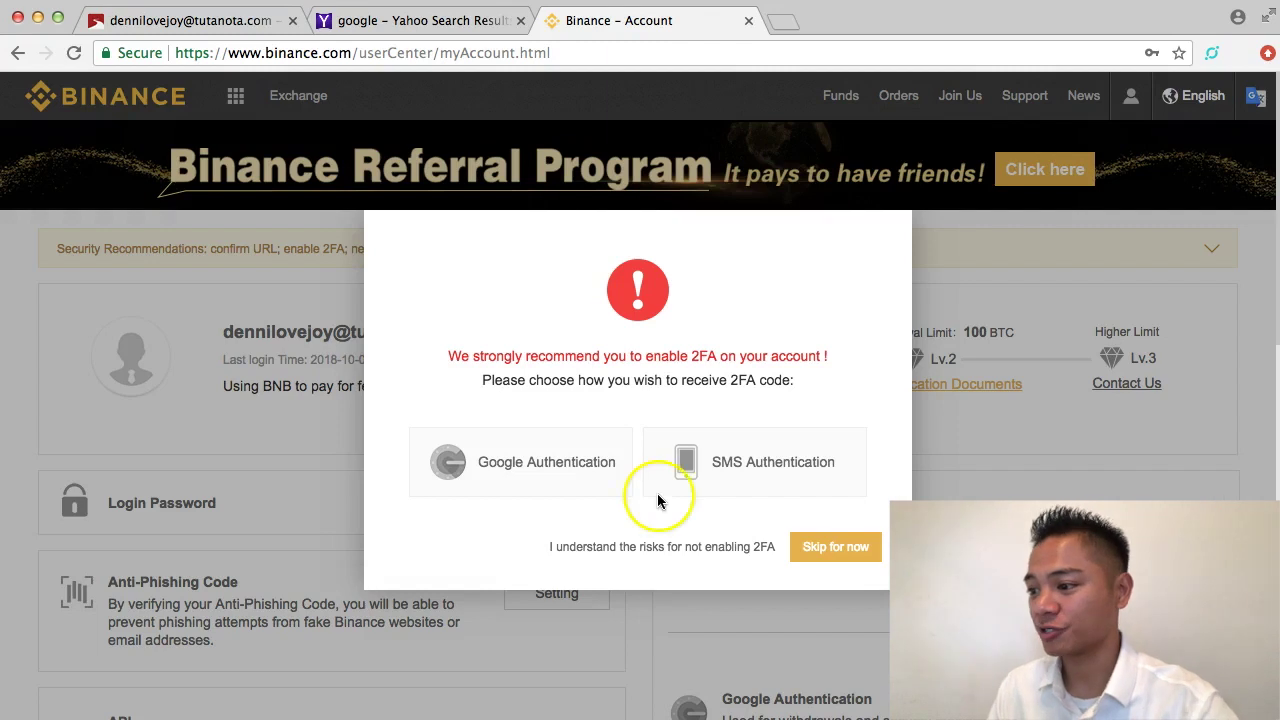
Read the recommendation to enable 2FA and skip it for now to reach the account page.
left_click_drag(576, 356, 767, 356)
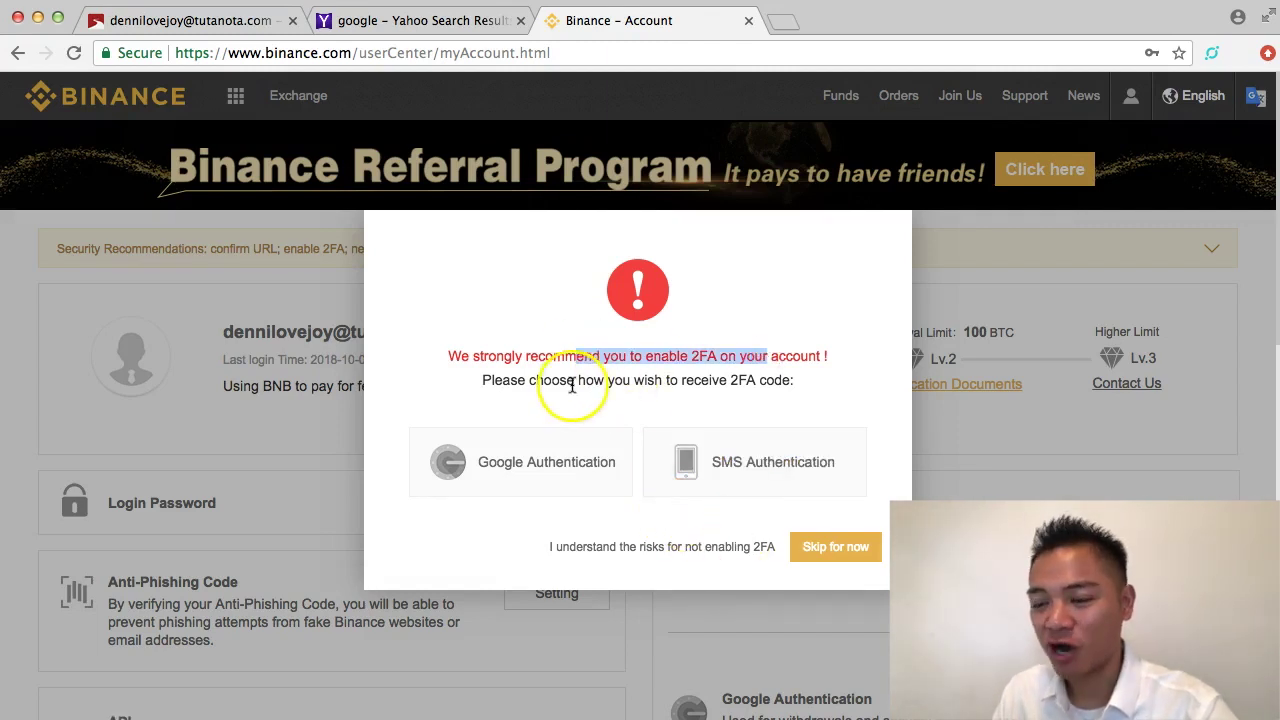
left_click(745, 355)
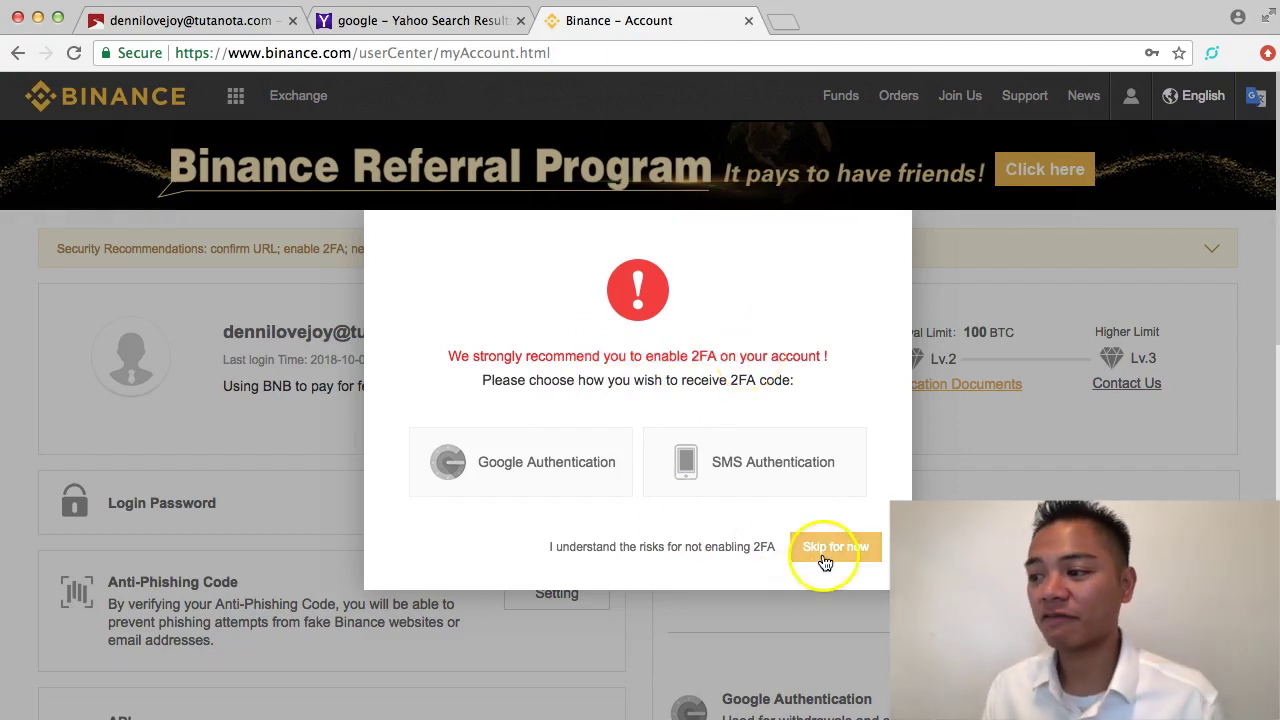
left_click(830, 549)
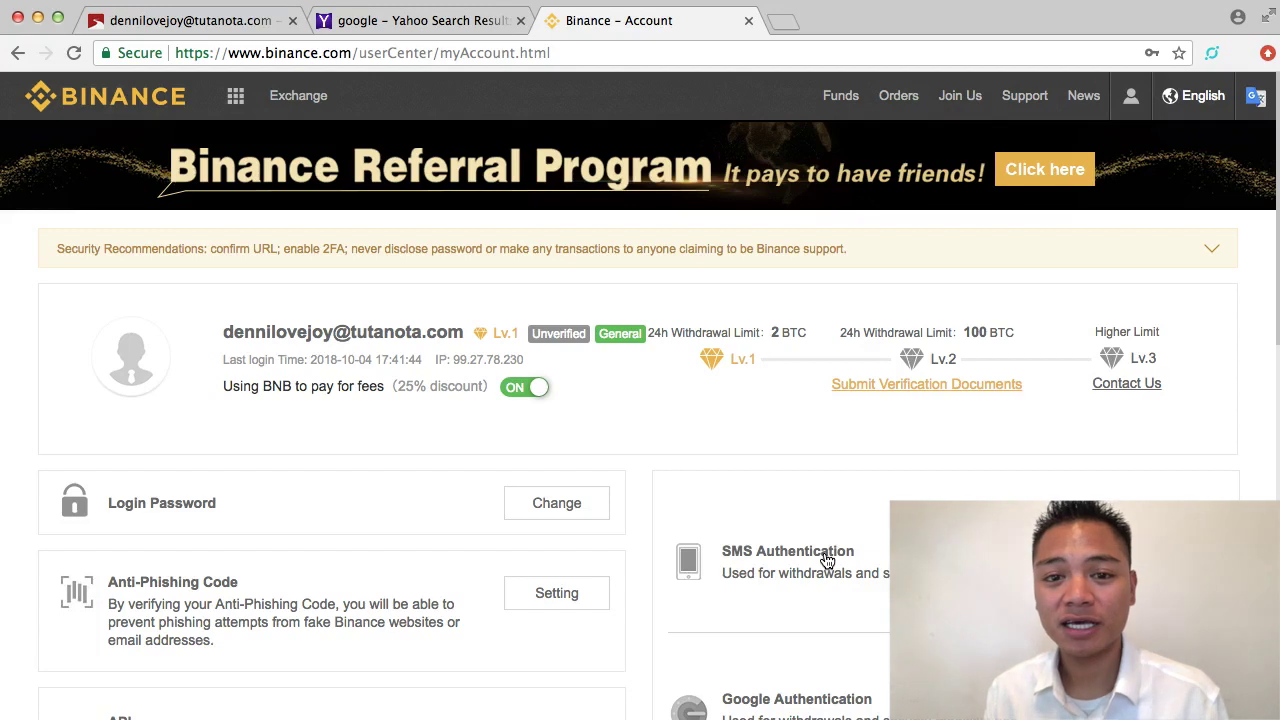